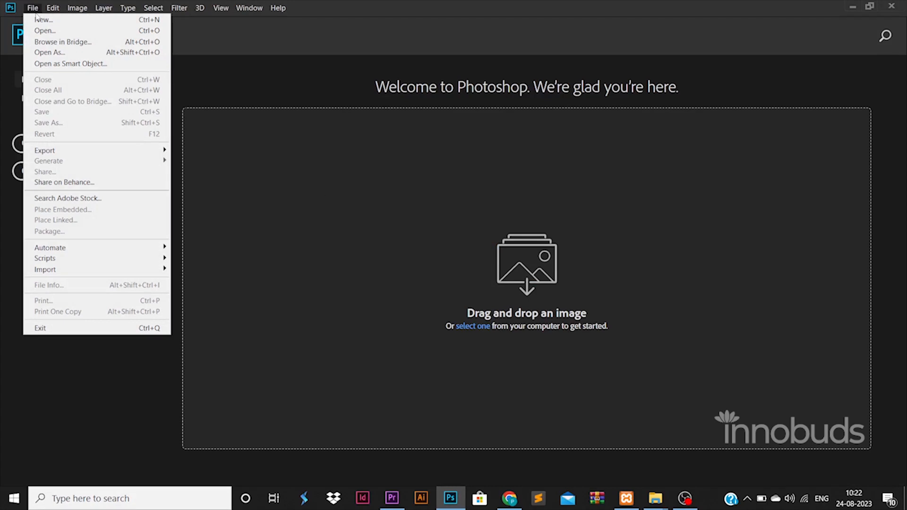
Create a new square white document and unlock its background as Layer 0
left_click(38, 20)
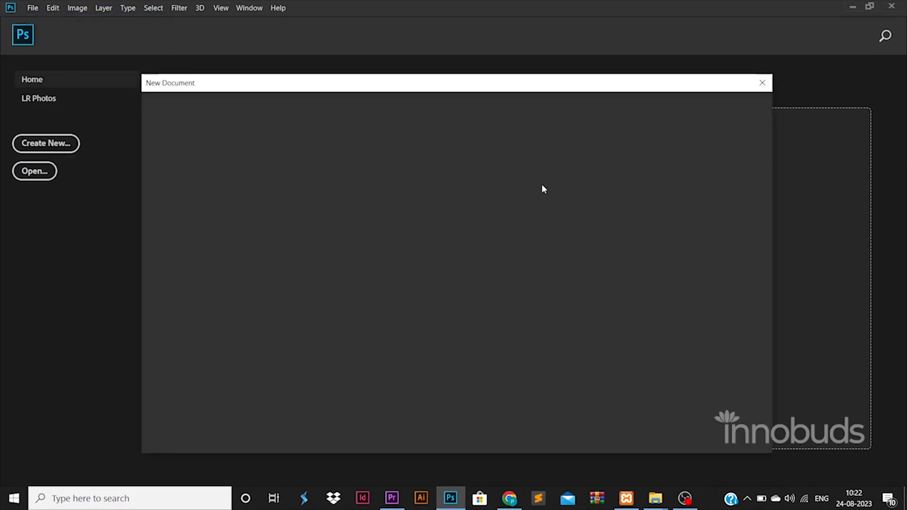
left_click(612, 225)
left_click(688, 432)
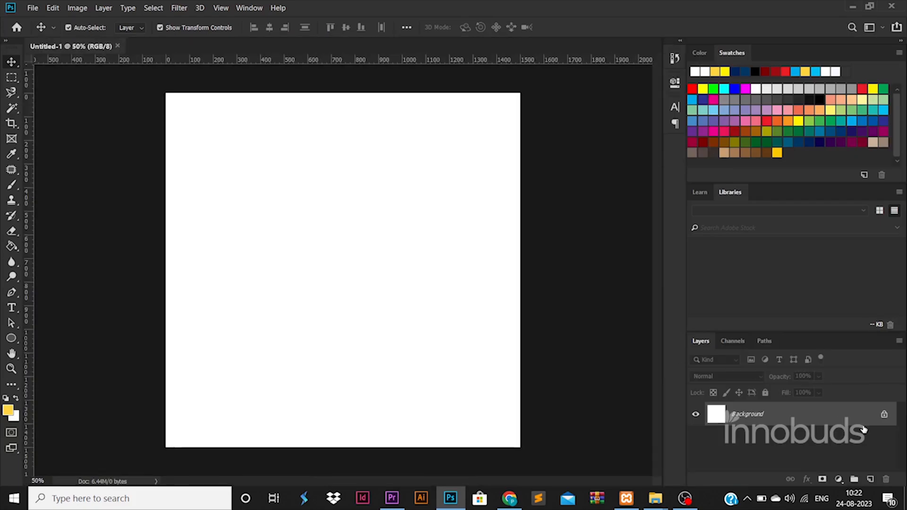
left_click(883, 416)
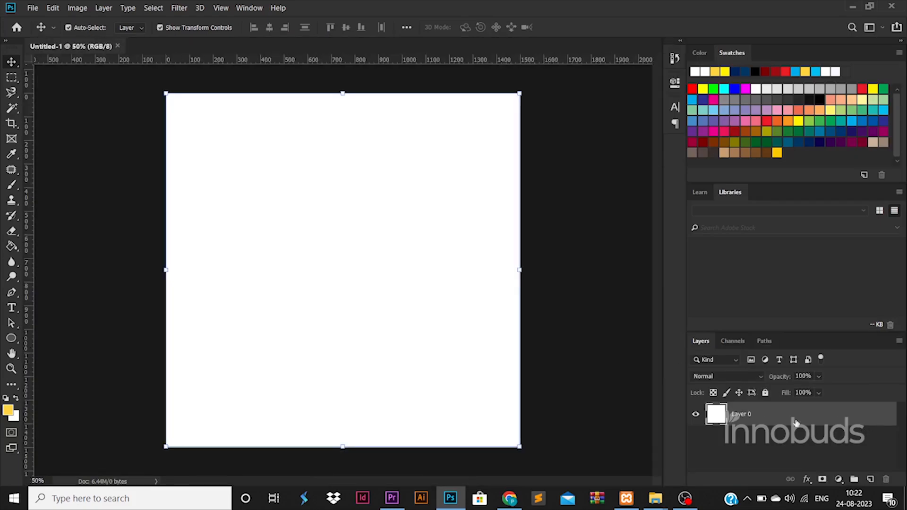
Frame the canvas with margin guides near the edges, then draw a tall centred ellipse
left_click_drag(177, 356, 152, 337)
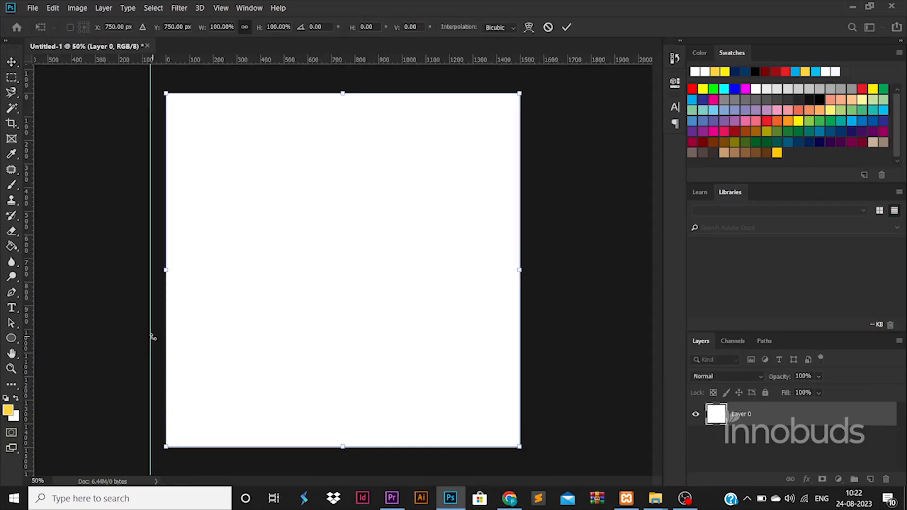
left_click(9, 64)
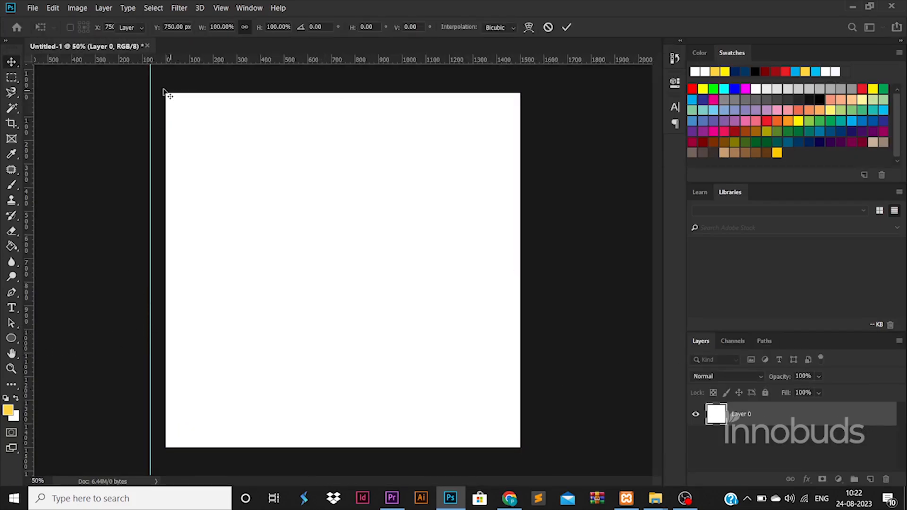
left_click(151, 81)
left_click_drag(150, 81, 178, 82)
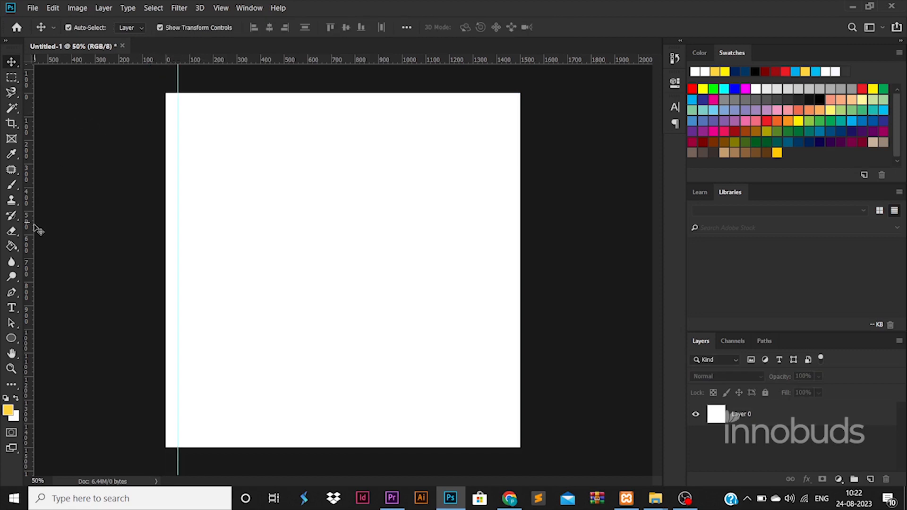
left_click_drag(28, 232, 511, 232)
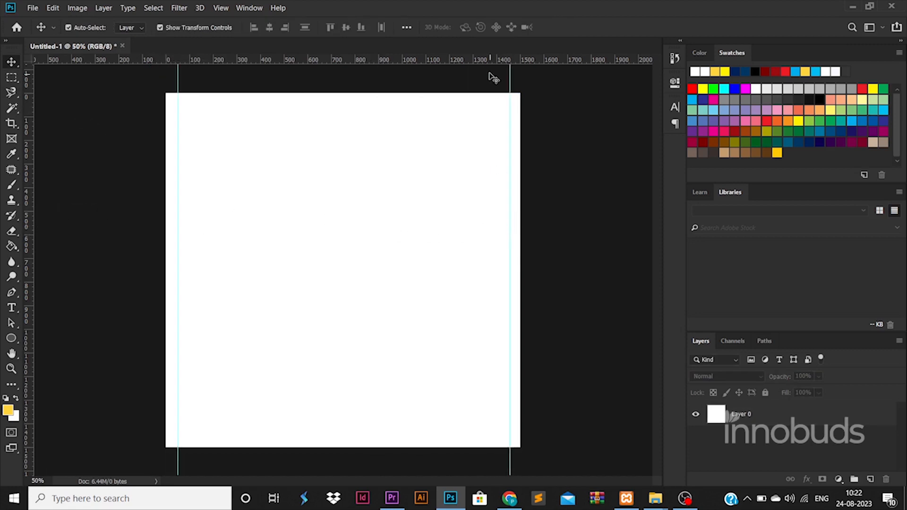
left_click_drag(489, 60, 487, 435)
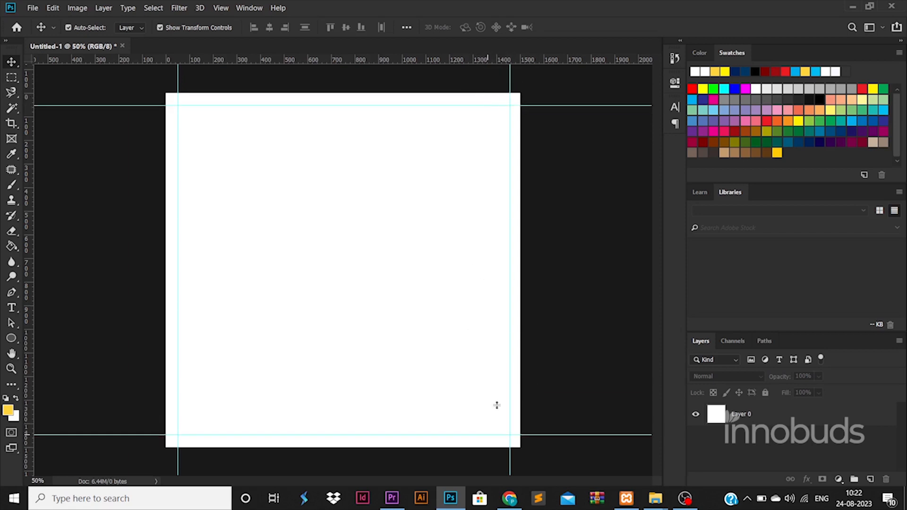
left_click_drag(510, 74, 508, 75)
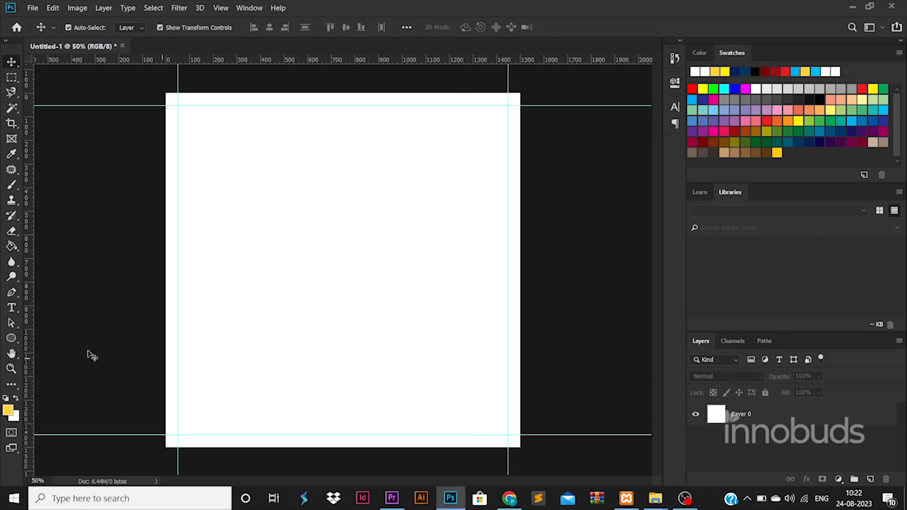
key("u")
left_click_drag(258, 161, 444, 415)
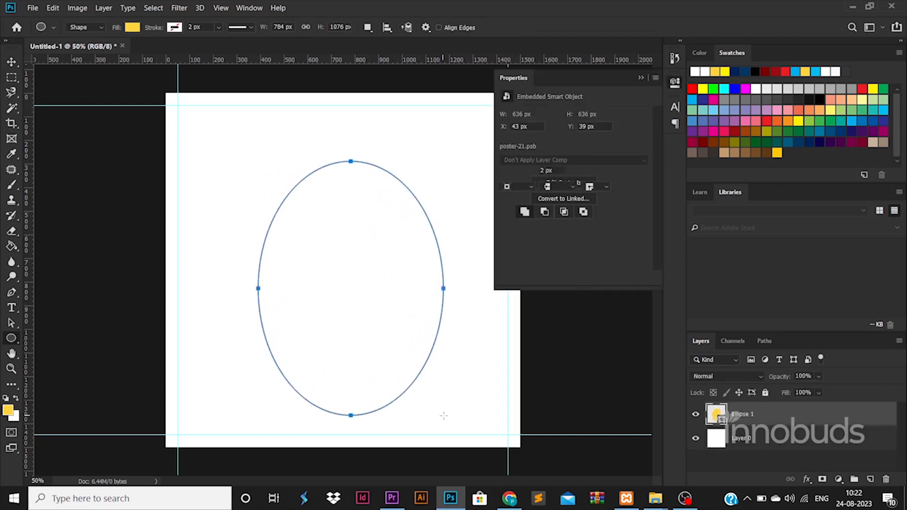
Move the ellipse toward the upper left and rotate it to about -40 degrees
left_click(13, 60)
left_click_drag(415, 295, 350, 233)
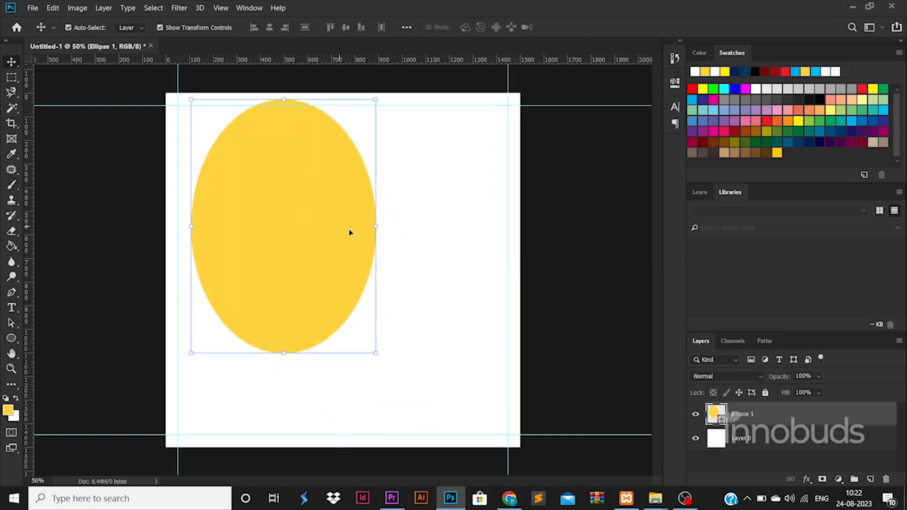
key("ctrl+t")
left_click_drag(405, 208, 372, 145)
left_click_drag(366, 287, 349, 261)
left_click_drag(385, 180, 384, 176)
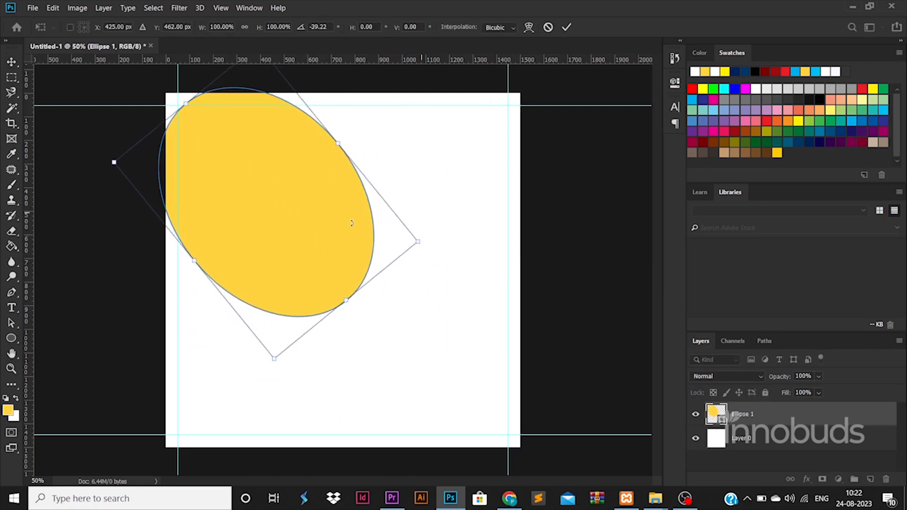
left_click_drag(322, 230, 341, 249)
left_click_drag(404, 180, 401, 175)
key("Return")
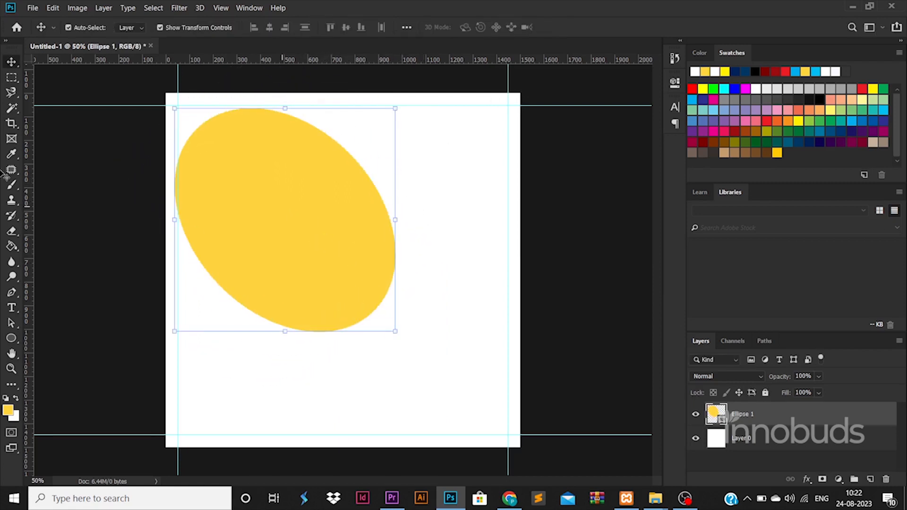
Draw a circle overlapping the ellipse's lower right and nudge it slightly up
left_click(12, 339)
left_click_drag(310, 261, 466, 415)
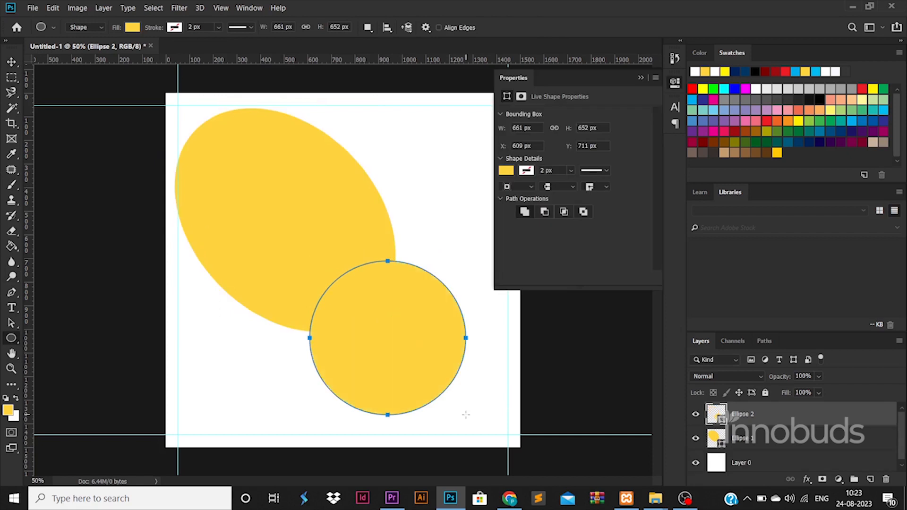
left_click(11, 62)
left_click_drag(398, 299, 406, 292)
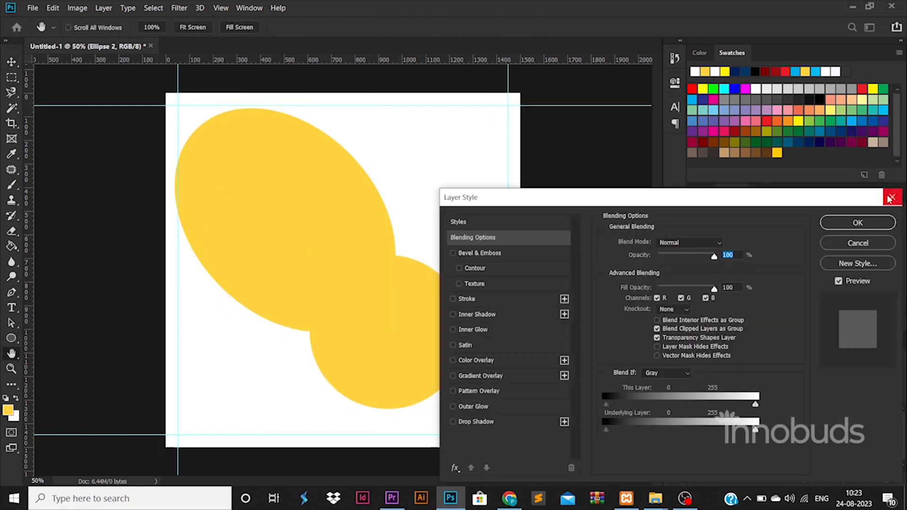
left_click(892, 197)
Give the circle a white 20 px outline
left_click(12, 338)
left_click(174, 27)
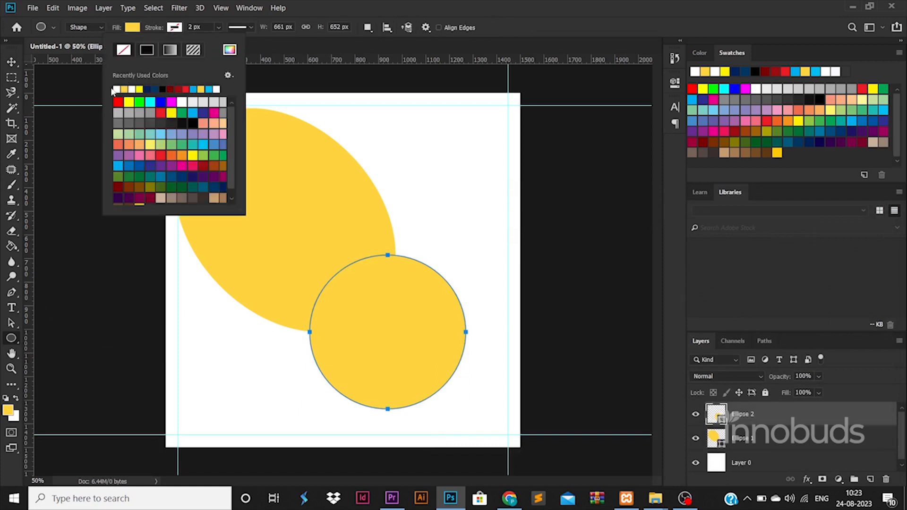
left_click(193, 28)
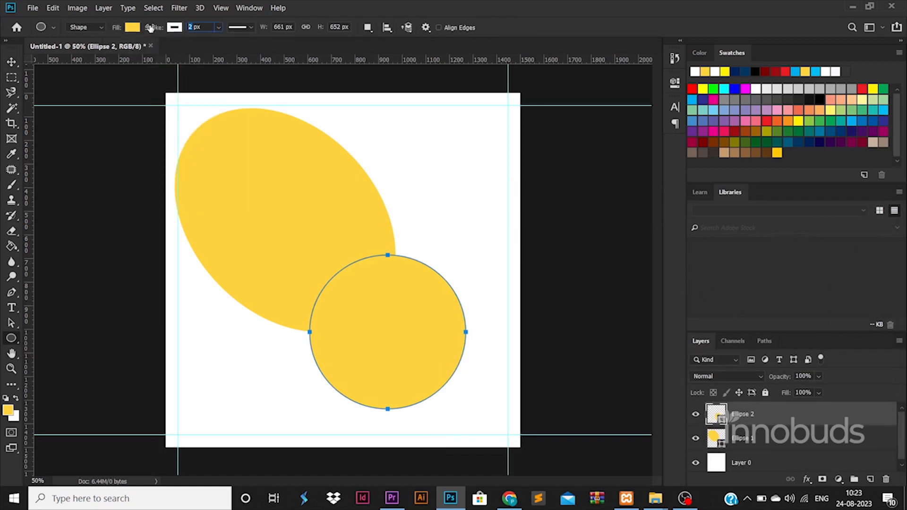
key("Return")
left_click(132, 28)
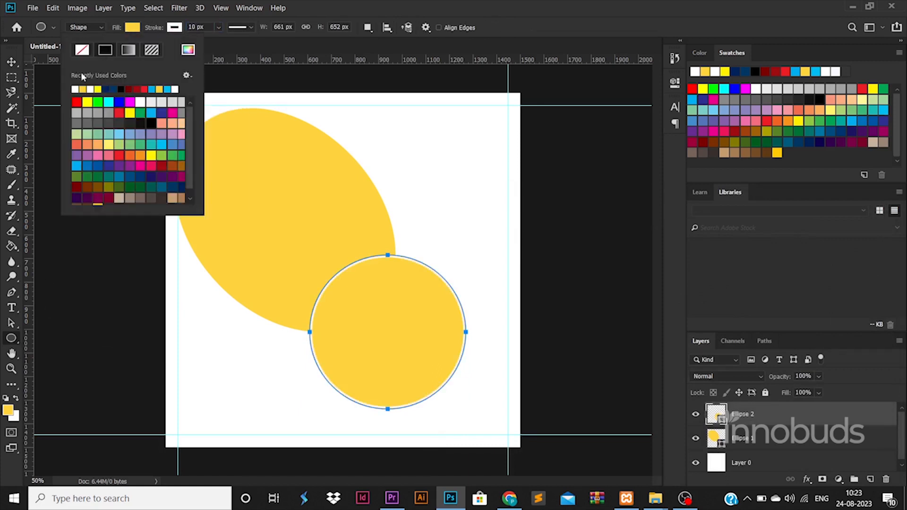
left_click_drag(196, 27, 151, 29)
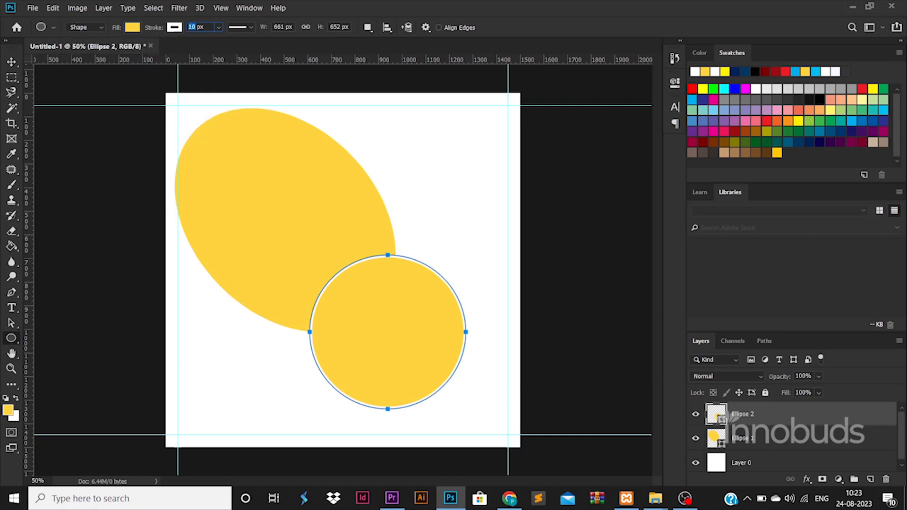
type("30")
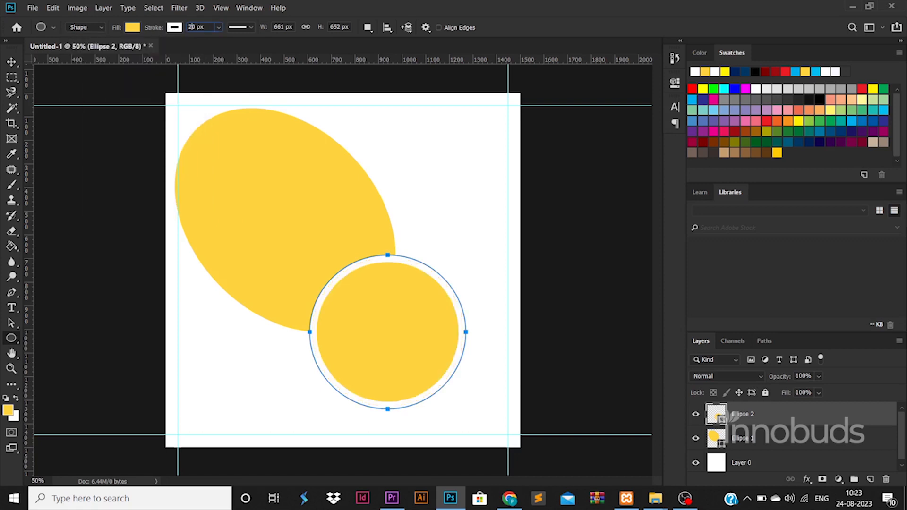
key("Return")
Move the circle and ellipse up and left together
left_click(11, 62)
left_click(284, 188, "shift")
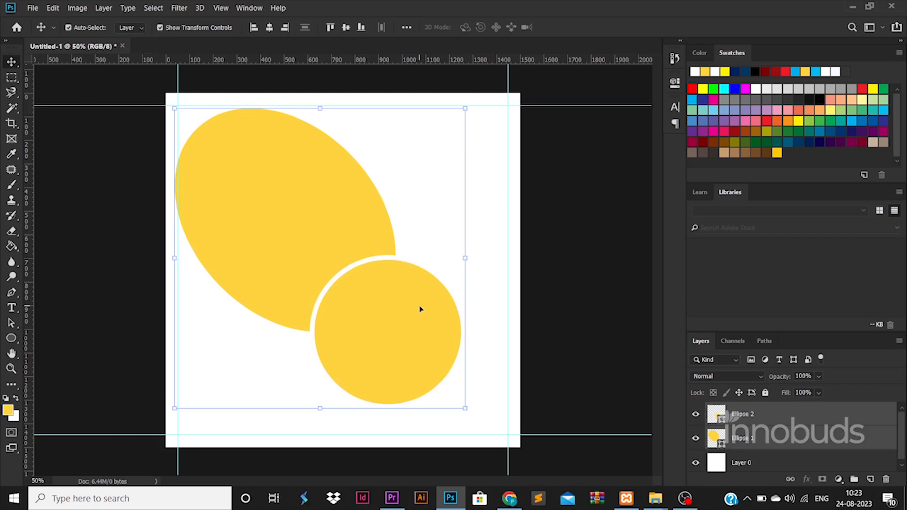
mouse_move(423, 308)
left_mouse_down()
mouse_move(416, 302)
mouse_move(424, 301)
left_mouse_up()
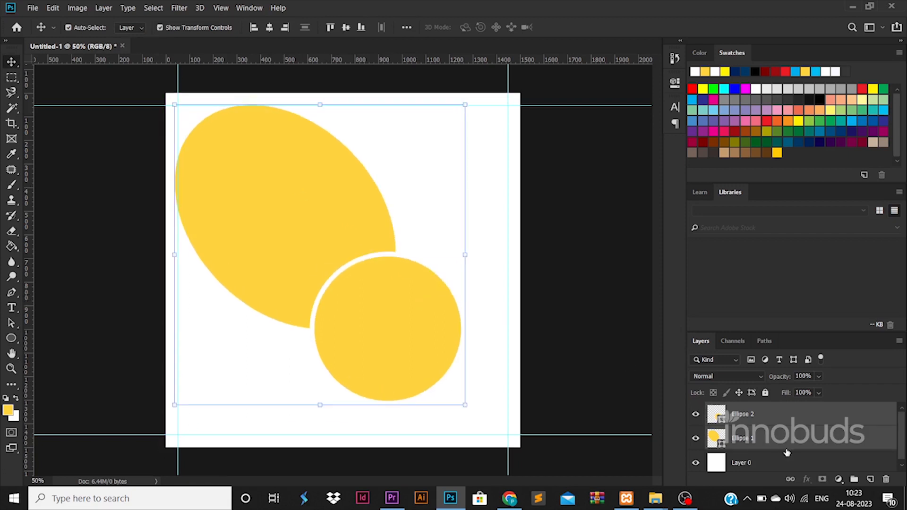
left_click(791, 459)
Add a gradient overlay to the background layer with a black first stop
double_click(791, 459)
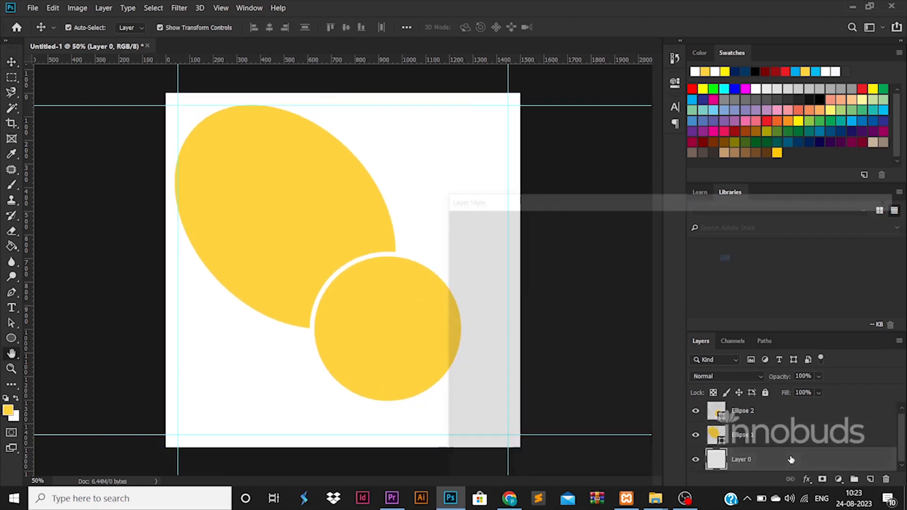
left_click(494, 376)
left_click(676, 270)
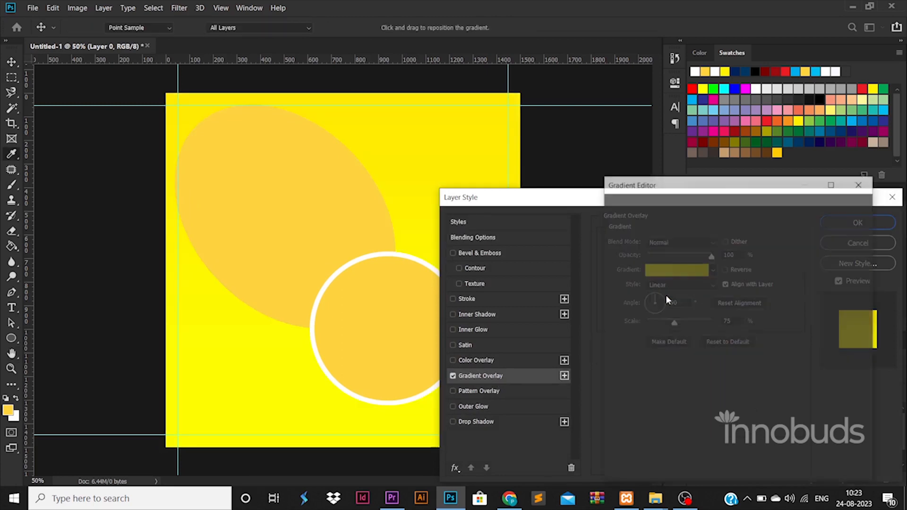
double_click(619, 401)
left_click_drag(590, 381, 582, 386)
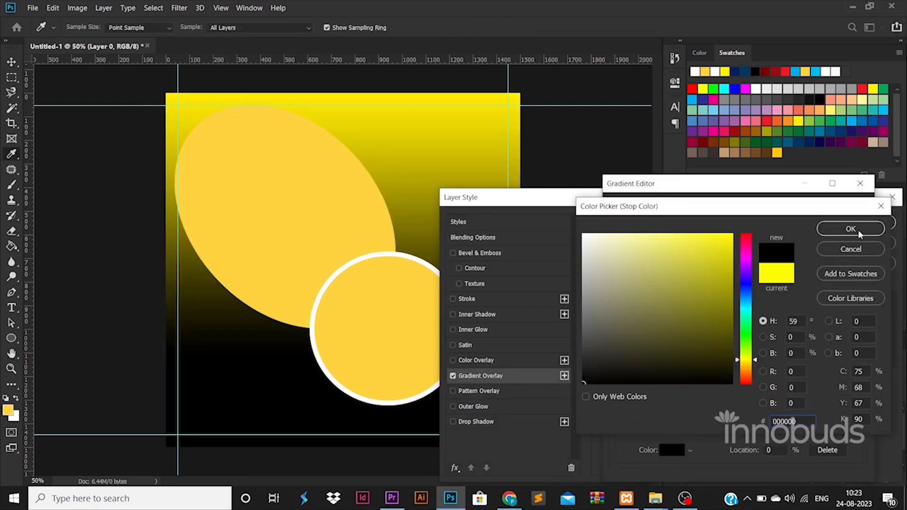
left_click(859, 232)
Set the gradient's second stop to mid grey and apply the overlay
double_click(856, 400)
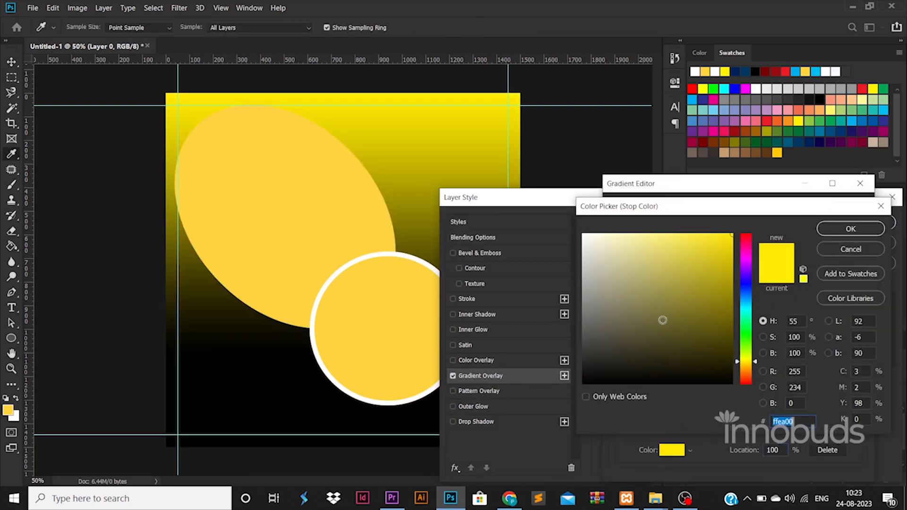
left_click_drag(662, 318, 513, 353)
left_click(587, 307)
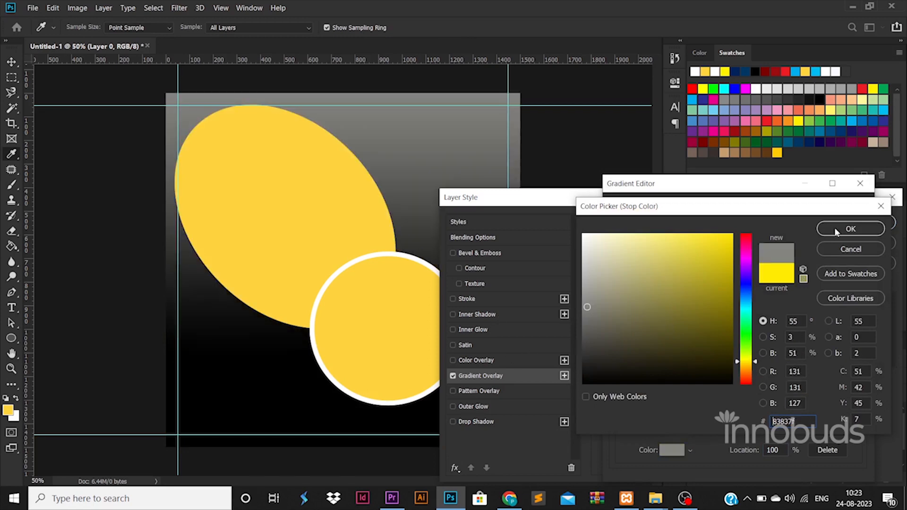
left_click(853, 230)
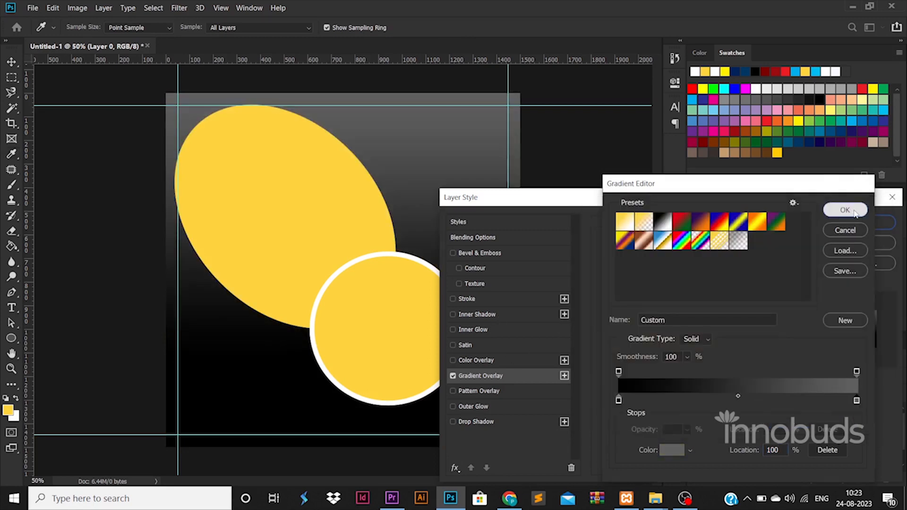
left_click(845, 209)
left_click(884, 222)
left_click(373, 236)
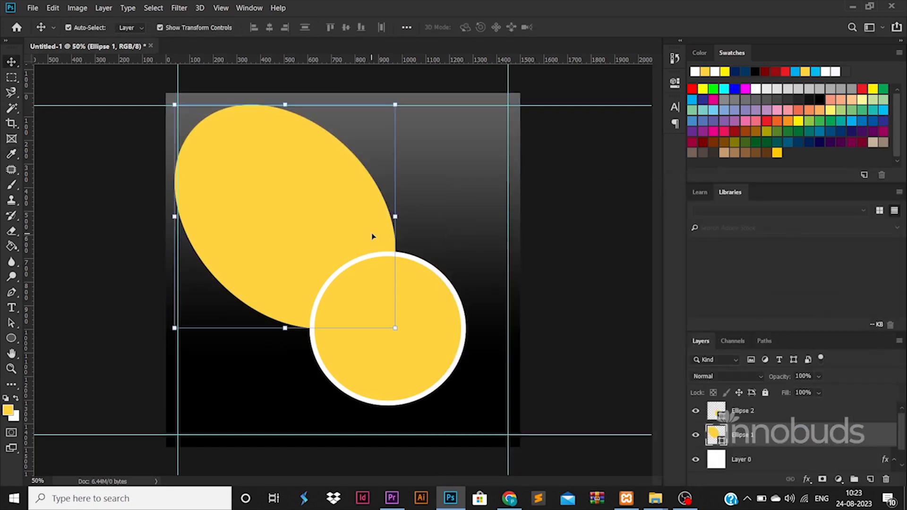
double_click(835, 435)
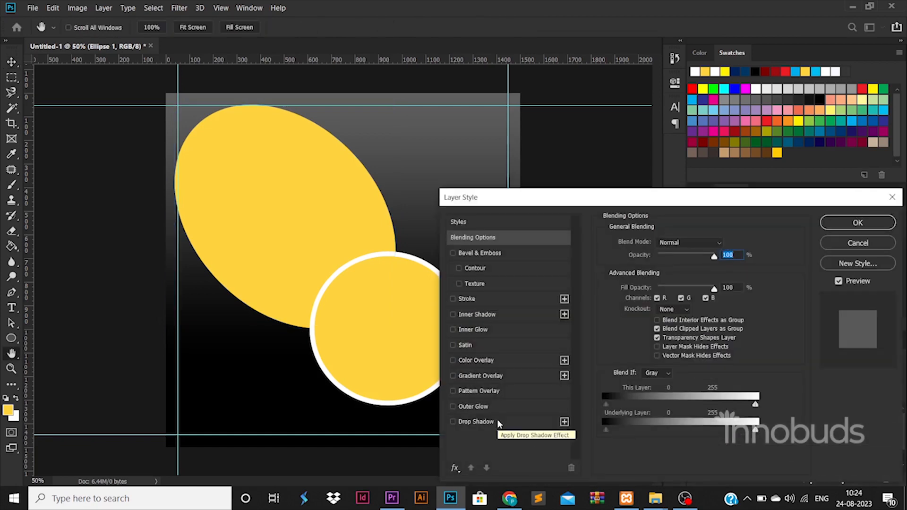
Give the big ellipse an orange-to-yellow gradient overlay (ffa800 to ffc000)
left_click(497, 376)
left_click(677, 269)
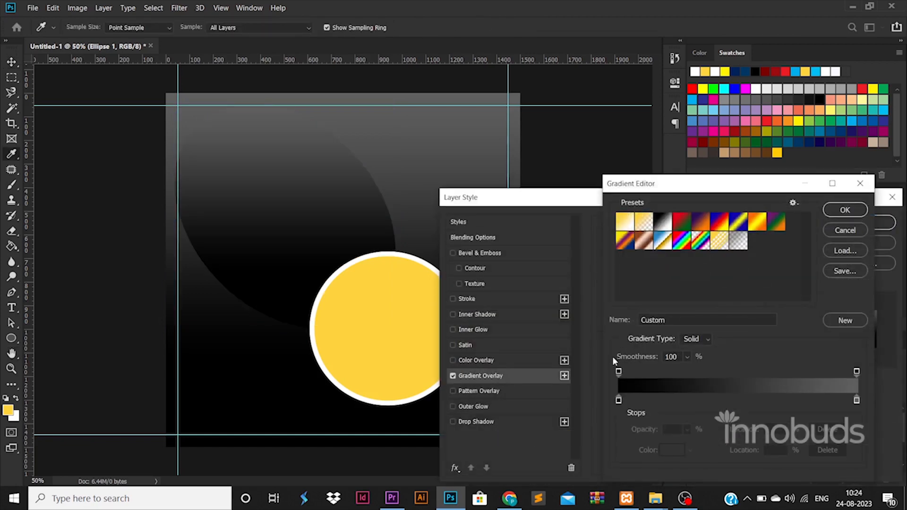
left_click(617, 398)
double_click(617, 398)
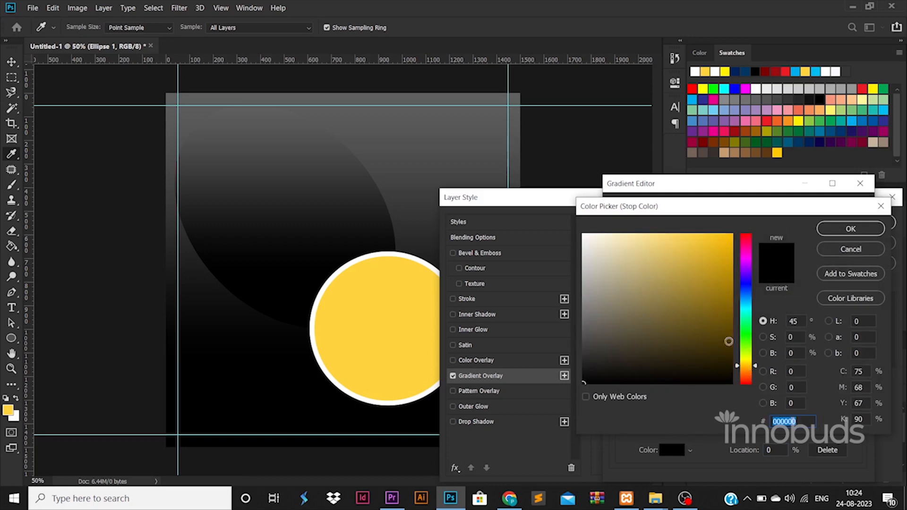
type("ffc000")
left_click_drag(751, 372, 751, 373)
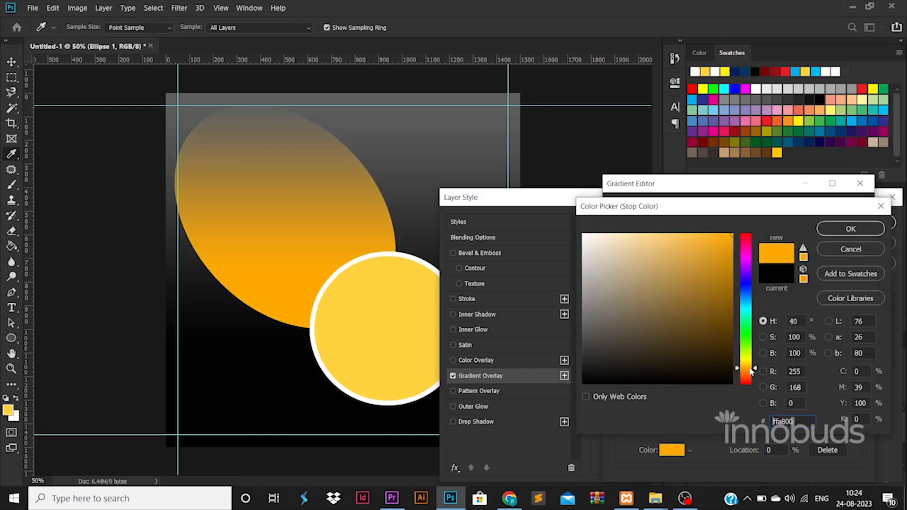
left_click(850, 228)
double_click(859, 401)
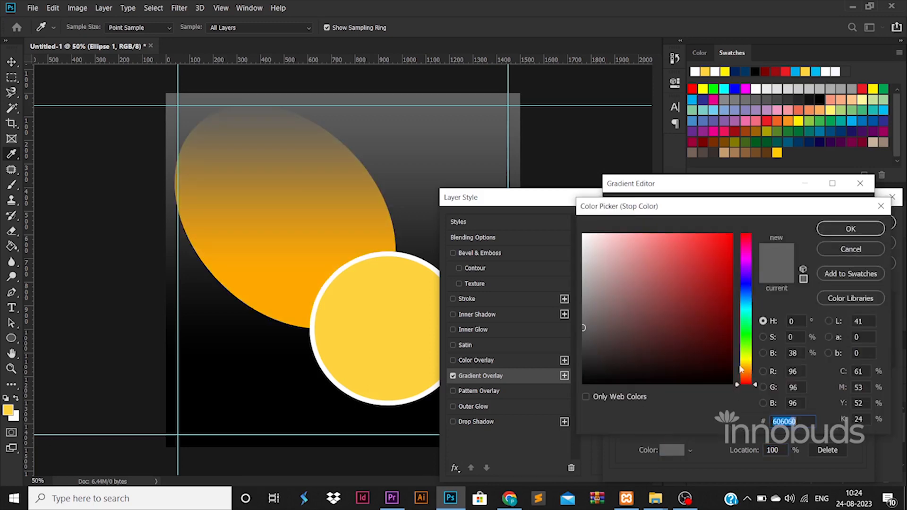
left_click(752, 367)
type("ffc000")
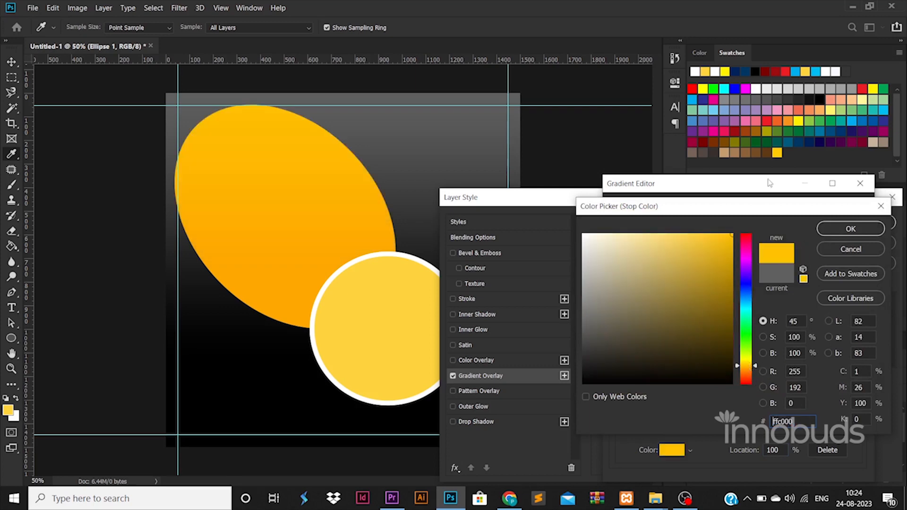
left_click(850, 228)
left_click(856, 215)
left_click(854, 219)
Nudge both shapes right onto the guide and enlarge them slightly from the centre
key("v")
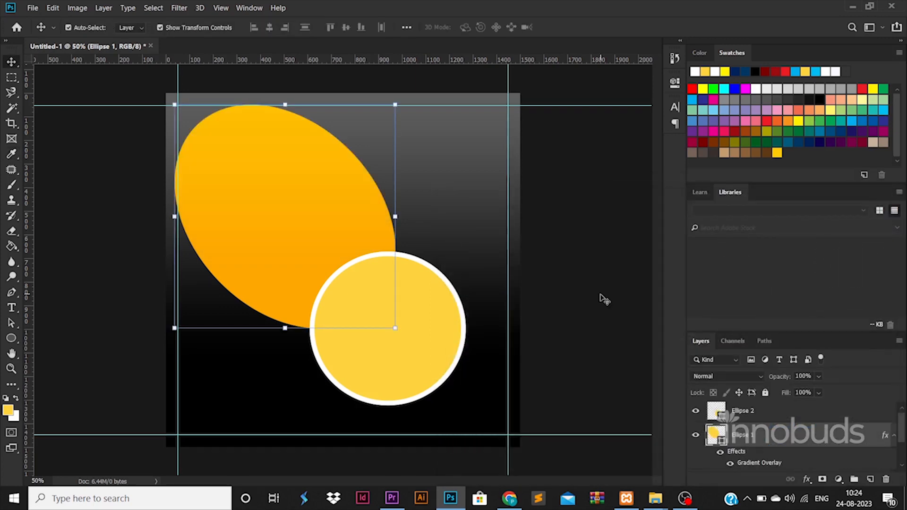
left_click(417, 320)
left_click(749, 439, "shift")
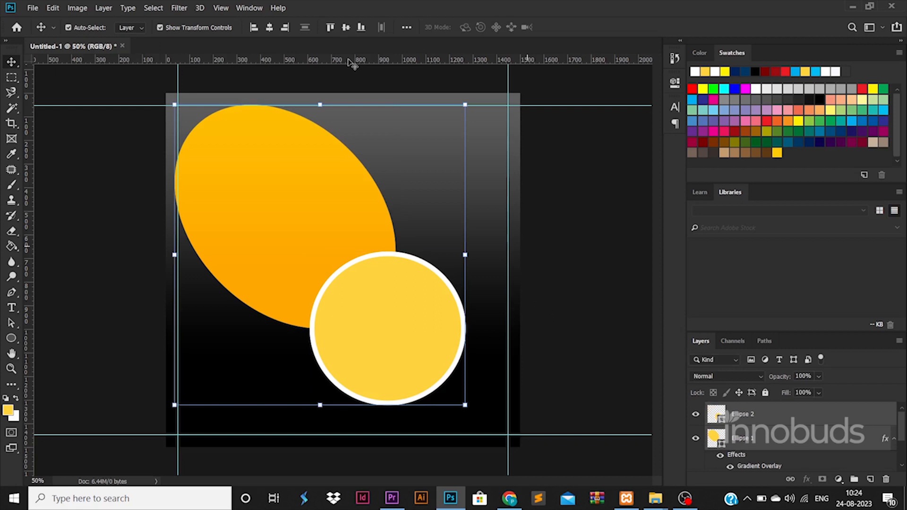
left_click(349, 29)
key("ctrl+z")
left_click_drag(420, 294, 423, 294)
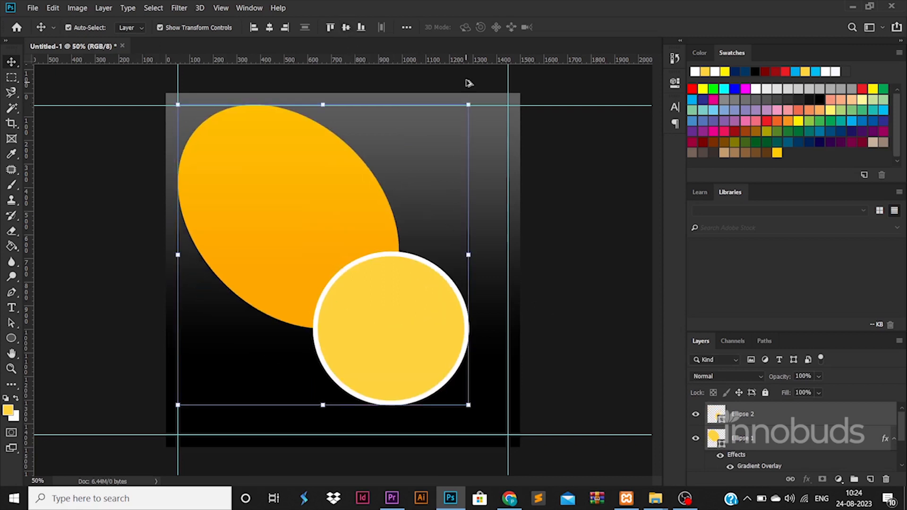
left_click_drag(468, 105, 476, 97)
key("Return")
left_click(597, 340)
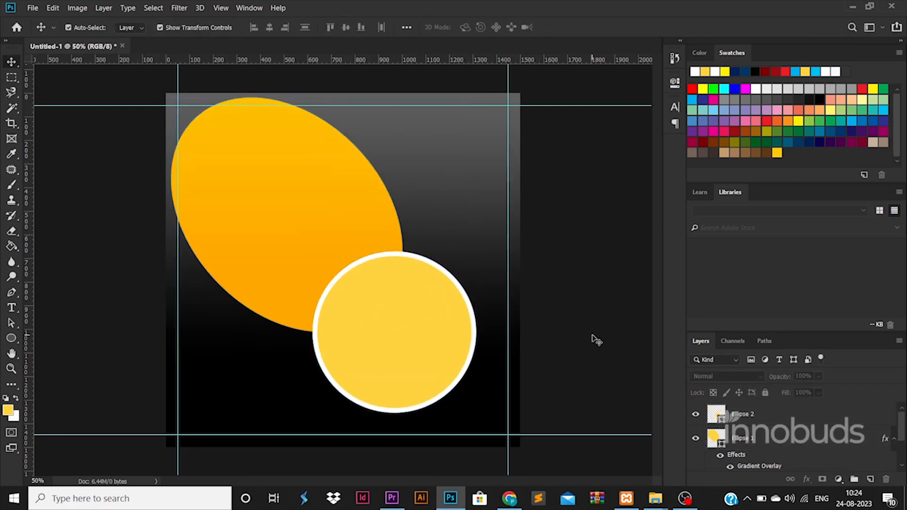
Shift the circle slightly right and bring up the 89-60 folder holding the photo
left_click_drag(464, 348, 473, 347)
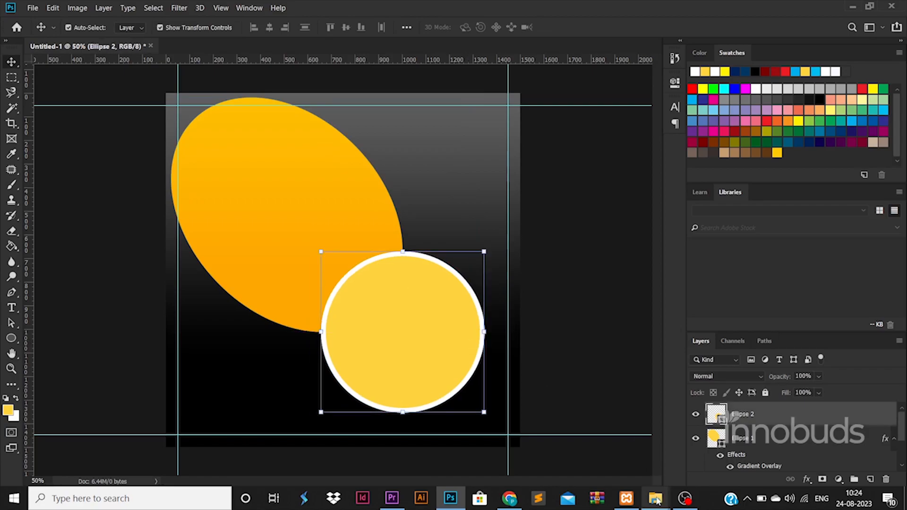
mouse_move(655, 497)
left_click(654, 439)
key("alt+Tab")
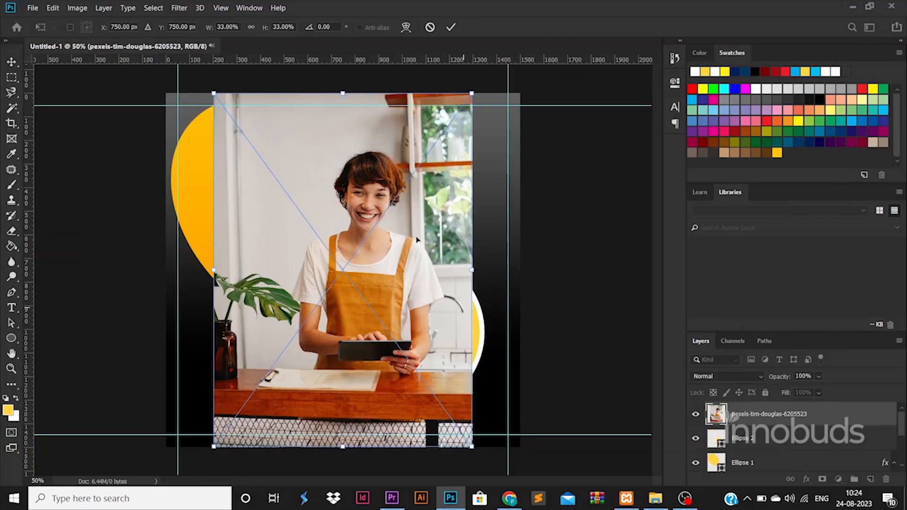
Scale the placed photo to about 21% and position it over the circle
left_click_drag(209, 96, 335, 253)
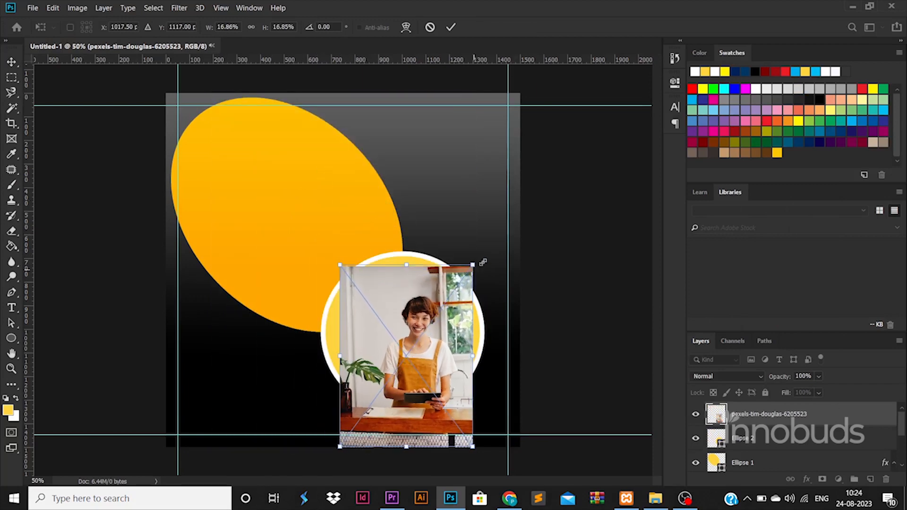
mouse_move(438, 292)
left_mouse_down()
mouse_move(446, 292)
mouse_move(440, 297)
left_mouse_up()
left_click_drag(478, 245, 488, 238)
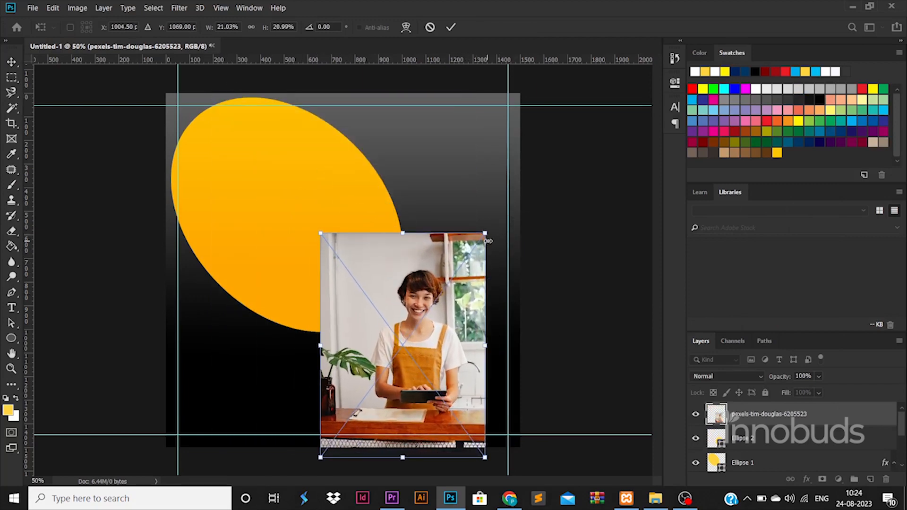
key("Return")
Clip the photo to the circle Ellipse 2 with a clipping mask
left_click(717, 438, "ctrl")
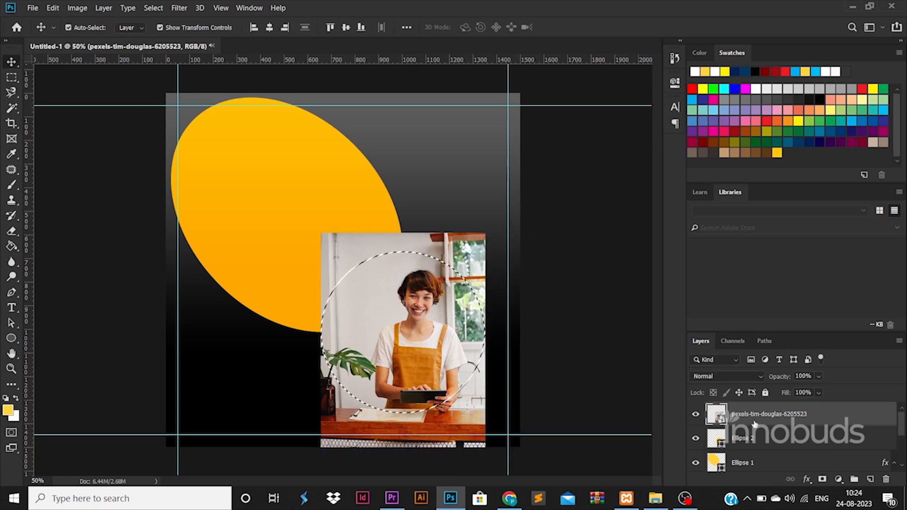
right_click(754, 421)
left_click(655, 244)
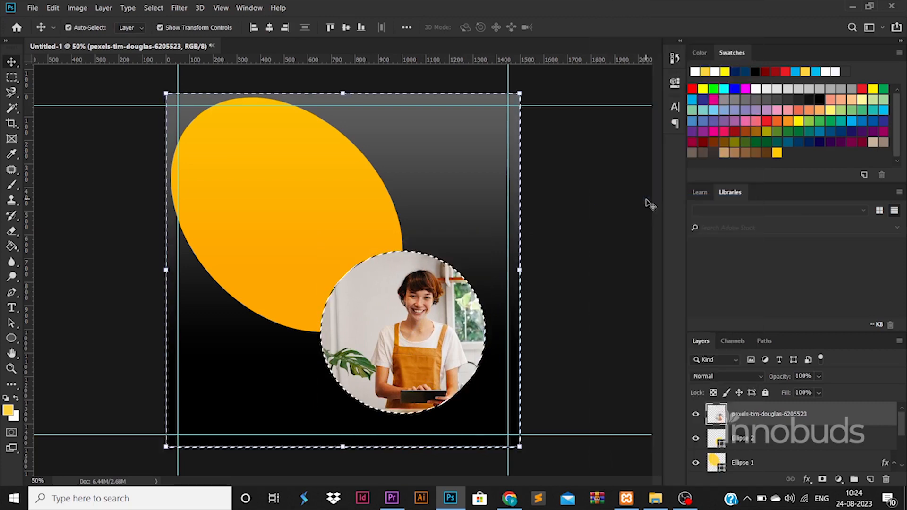
left_click(782, 438)
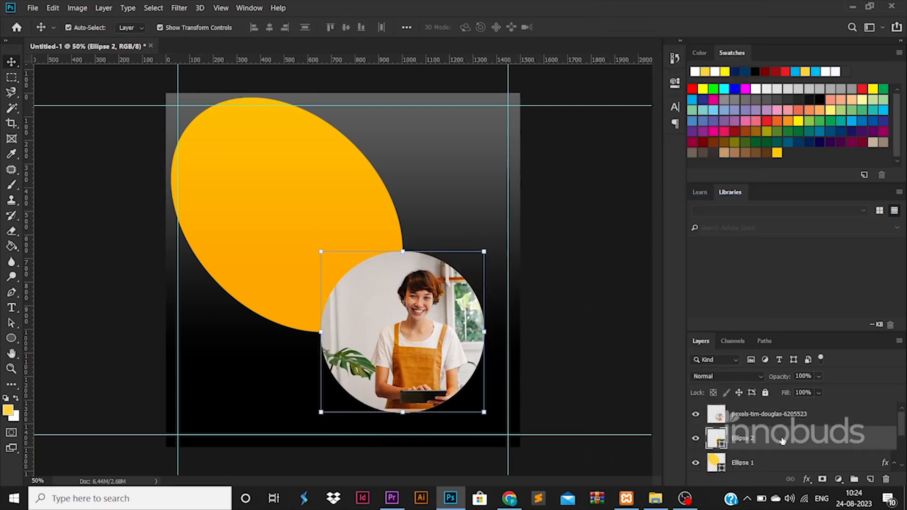
Give Ellipse 2 a 24 px black stroke positioned outside
double_click(783, 439)
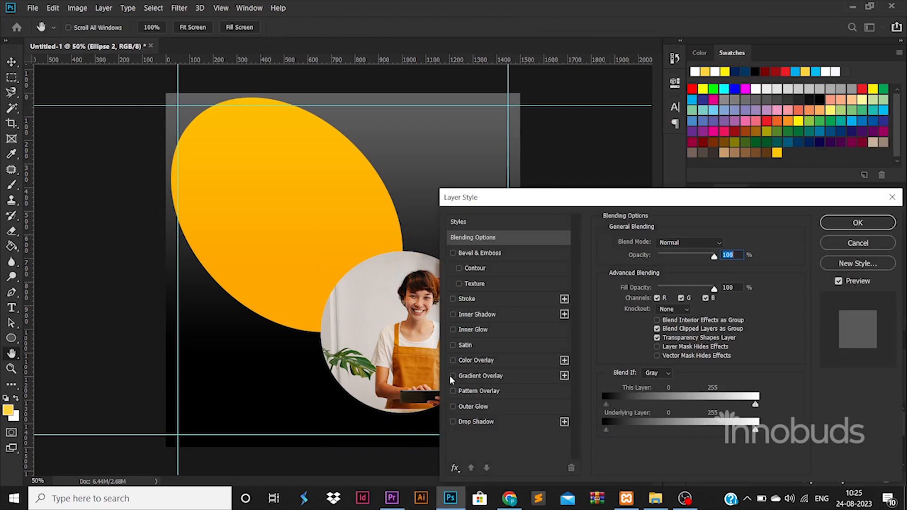
left_click(486, 297)
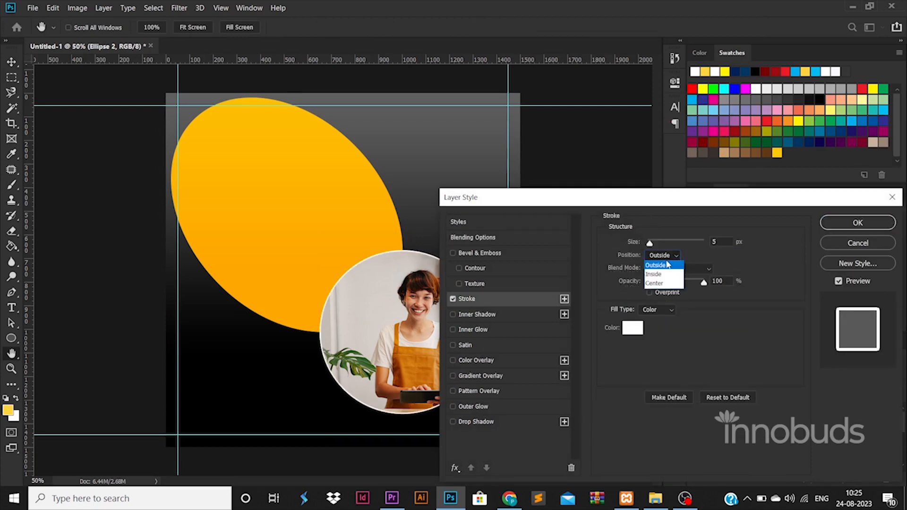
left_click(665, 265)
left_click_drag(650, 243, 655, 246)
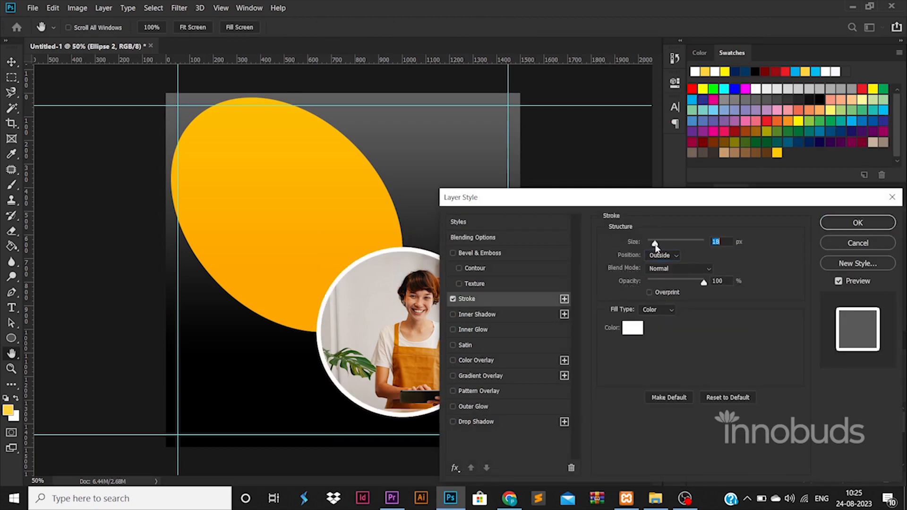
left_click(633, 327)
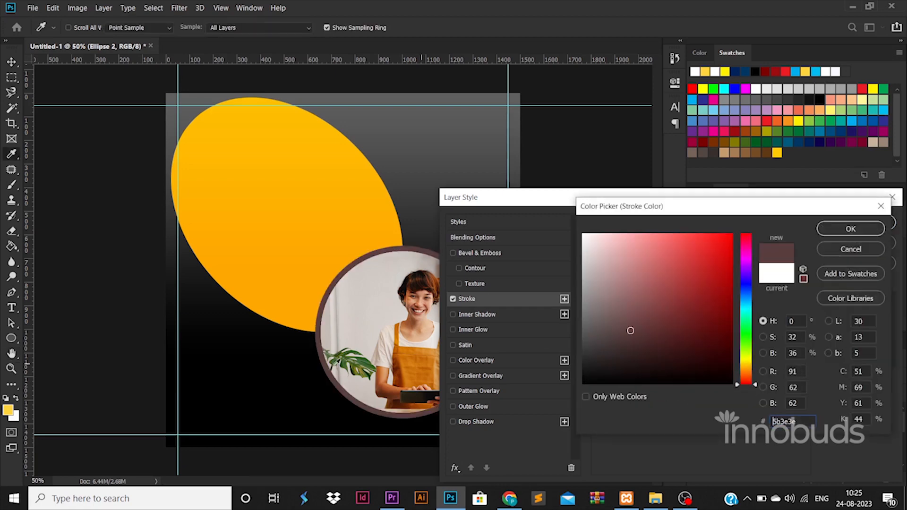
left_click(307, 370)
left_click(828, 227)
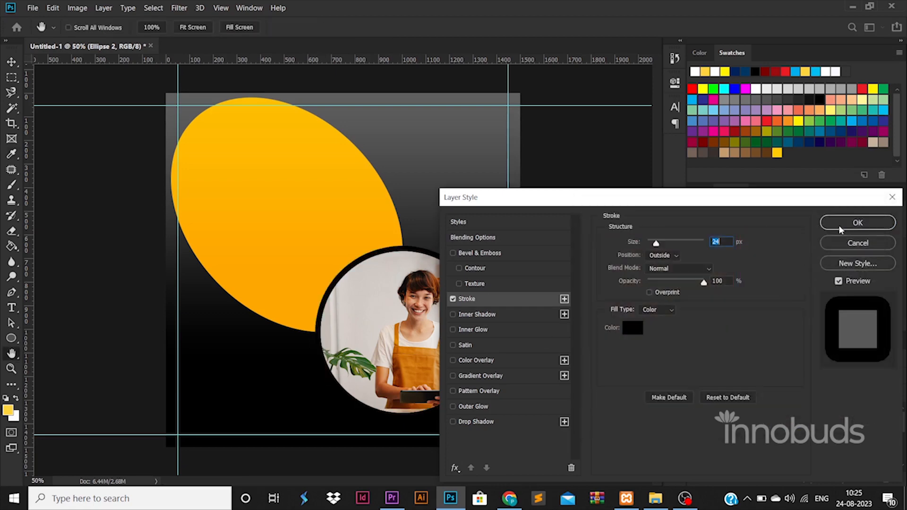
left_click(846, 222)
key("v")
left_click(328, 183)
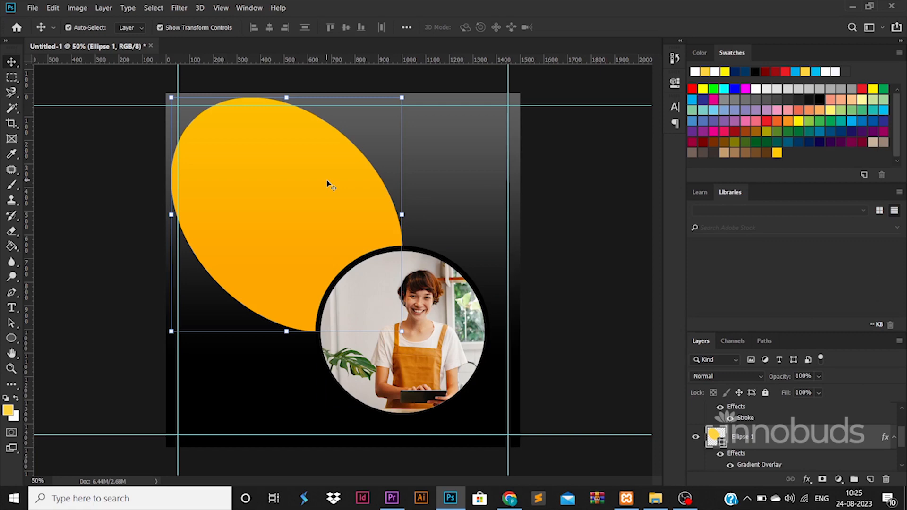
Add a shrunken, rotated copy of the orange ellipse at the right edge, then begin a text layer near the top
key("ctrl+j")
key("ctrl+t")
left_click_drag(444, 126, 403, 283)
left_click_drag(355, 232, 443, 217)
left_click_drag(491, 219, 482, 259)
left_click_drag(449, 228, 500, 234)
key("Return")
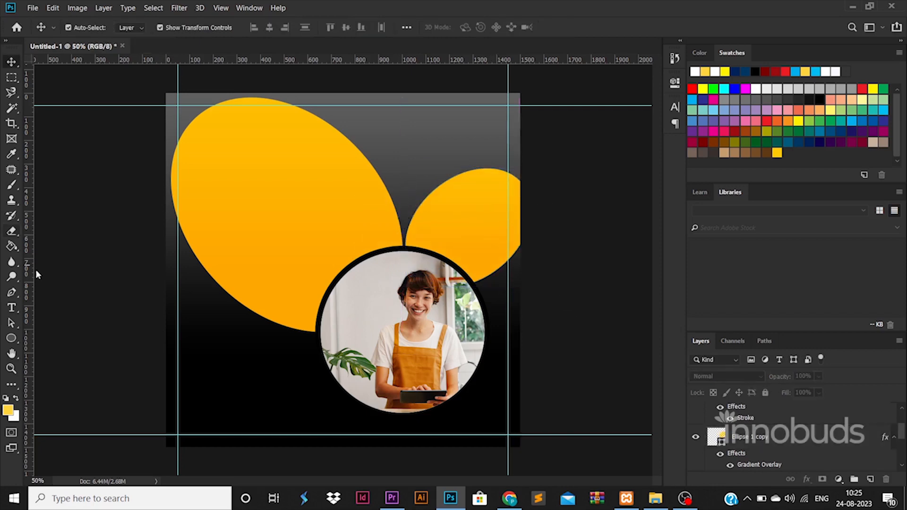
left_click(12, 308)
left_click(404, 132)
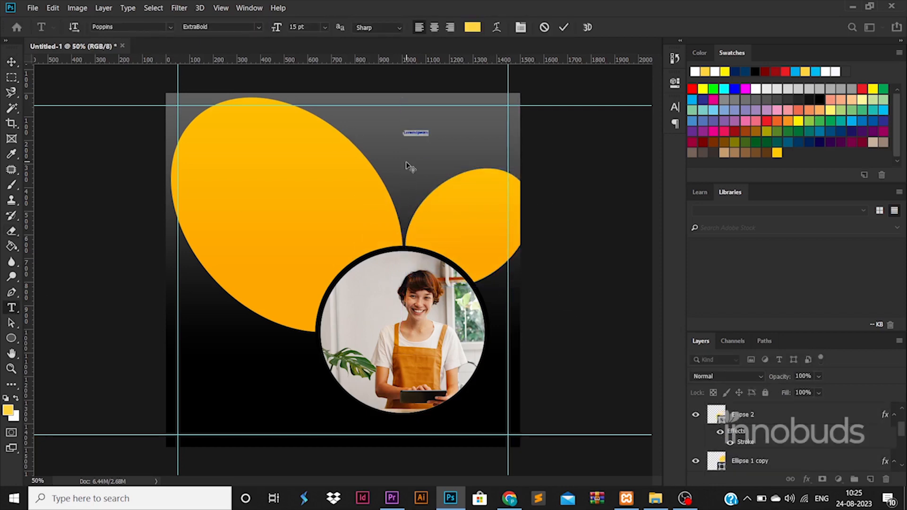
Enlarge the LOGO text and move it toward the top right
left_click(14, 65)
left_click_drag(414, 131, 491, 114)
left_click_drag(486, 115, 502, 123)
key("Return")
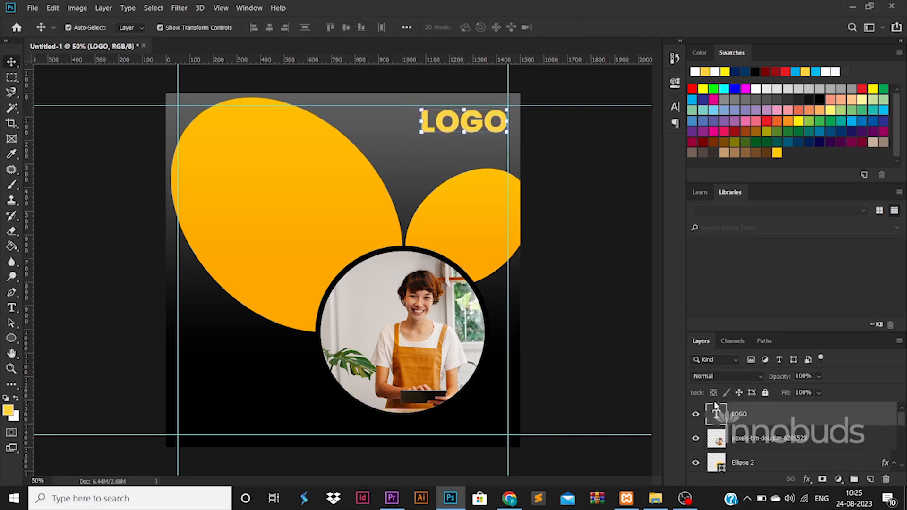
Set LOGO to Montserrat Bold and align it with the right guide
key("Return")
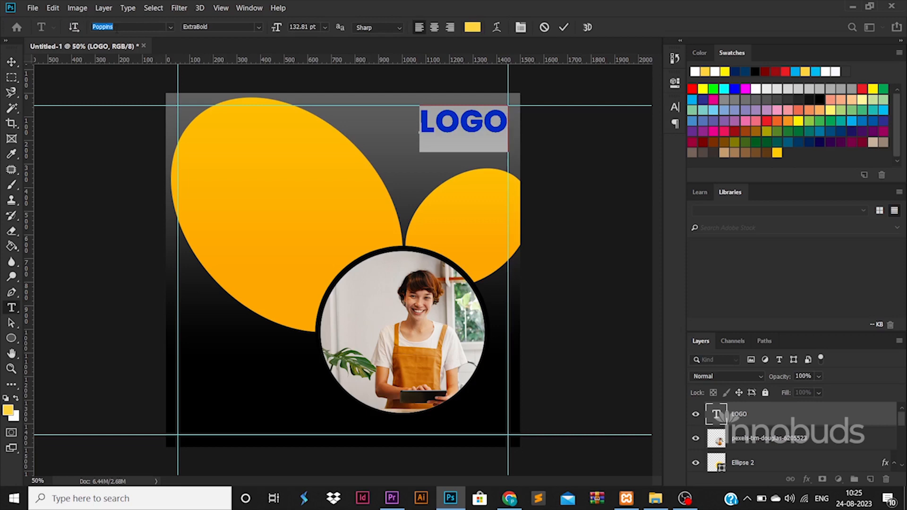
type("mon")
left_click(297, 192)
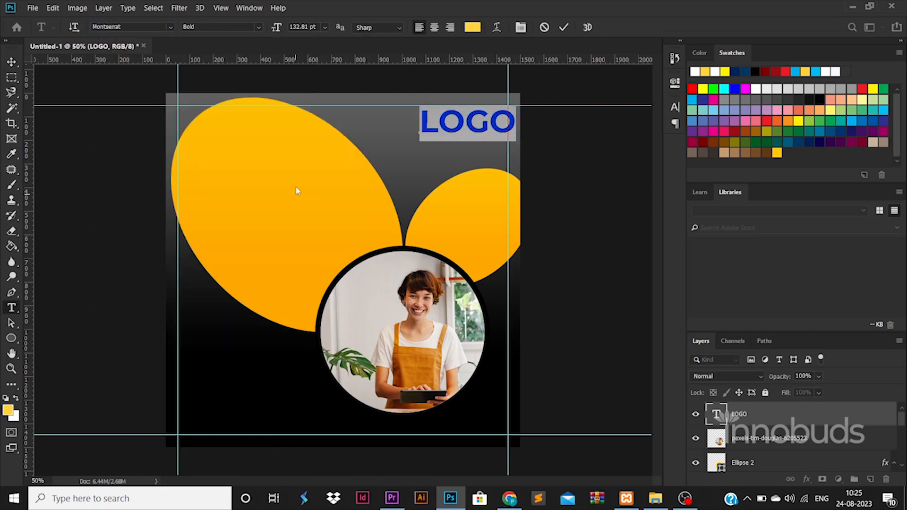
left_click(12, 62)
left_click_drag(514, 132, 506, 132)
mouse_move(412, 140)
left_mouse_down()
mouse_move(431, 137)
mouse_move(422, 137)
left_mouse_up()
key("Return")
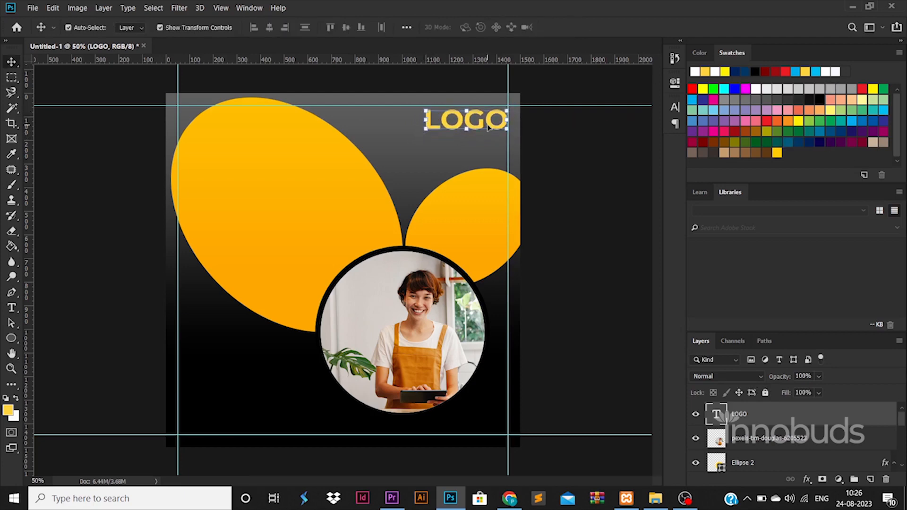
left_click_drag(489, 126, 491, 121)
Colour LOGO orange-yellow and start a new text line below it
double_click(716, 414)
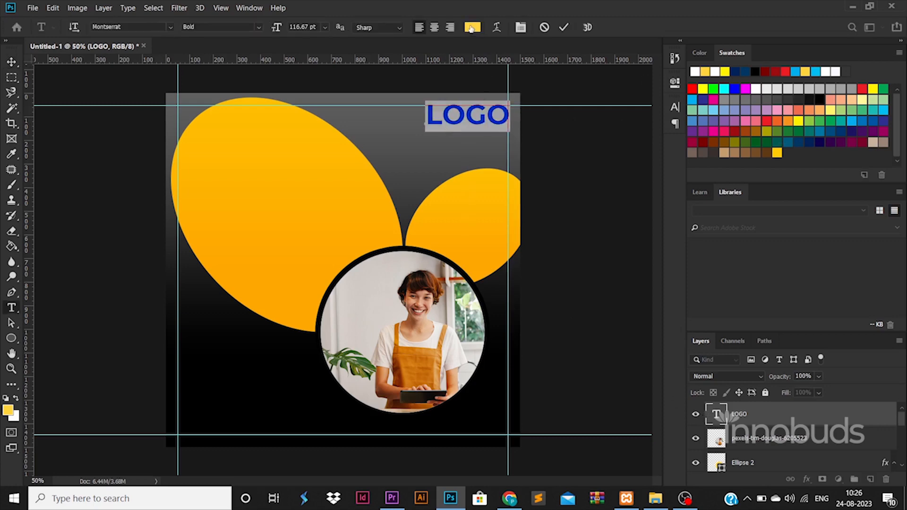
left_click(472, 27)
left_click(850, 229)
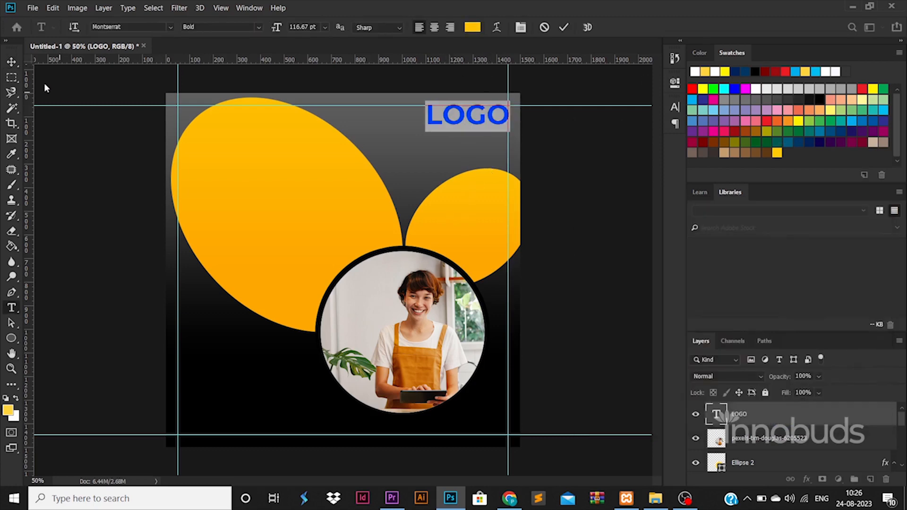
left_click(12, 61)
left_click(11, 308)
left_click(438, 141)
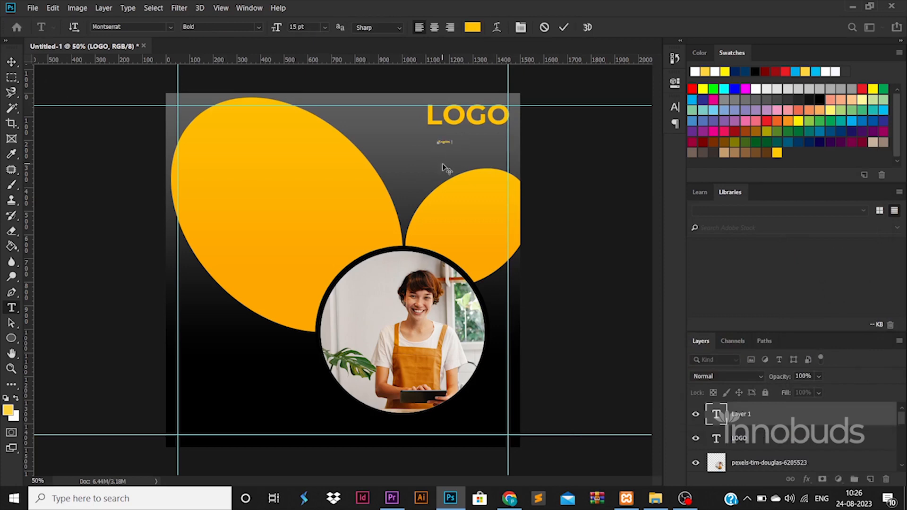
Scale the 'Tagline goes here' line under LOGO and set it to Montserrat Regular
left_click(7, 63)
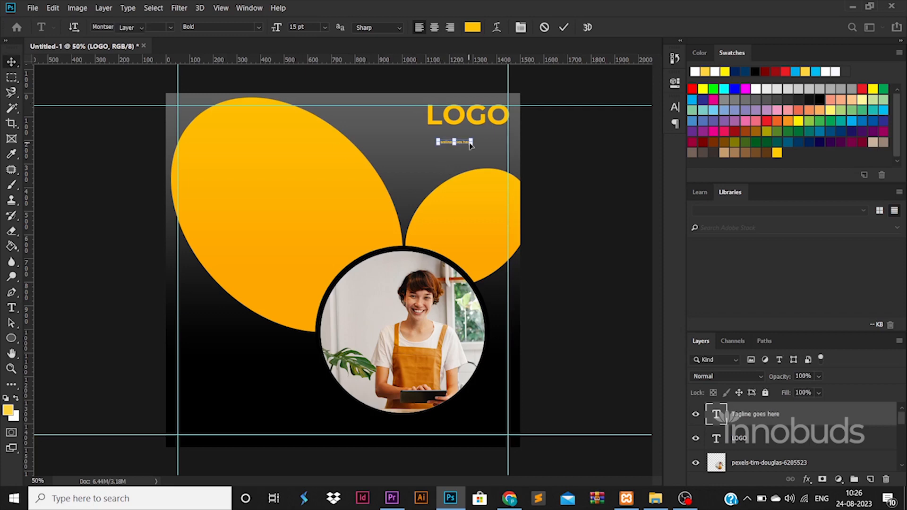
left_click_drag(472, 139, 509, 142)
key("Return")
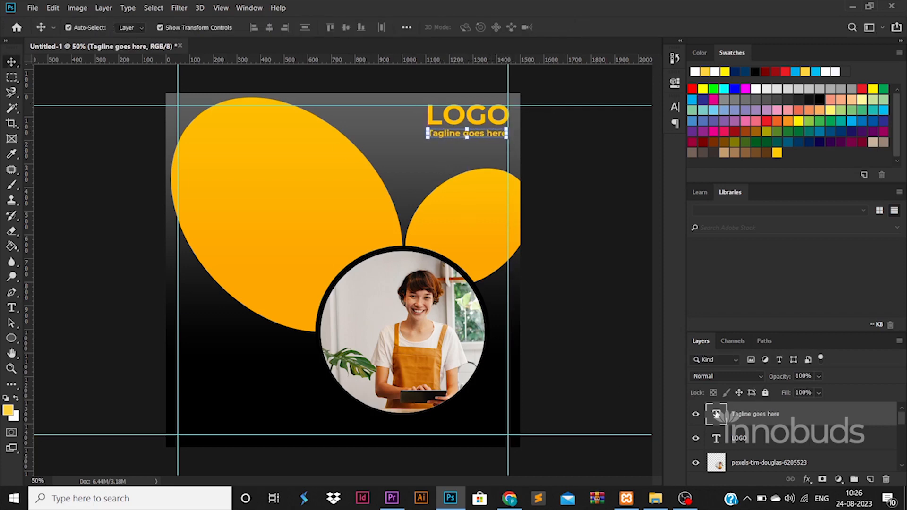
double_click(716, 414)
left_click(222, 27)
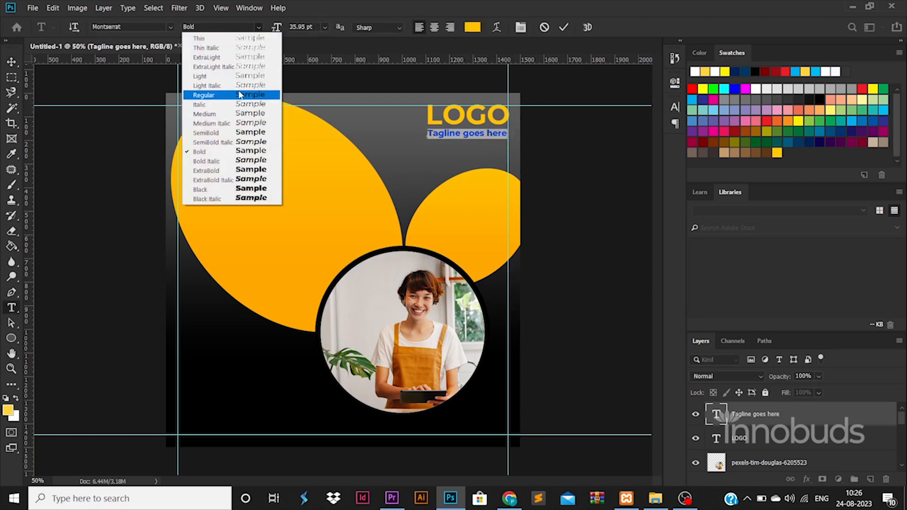
left_click(244, 95)
Make the tagline white and slightly larger, then Alt-drag a right-ellipse copy behind the logo
left_click(472, 27)
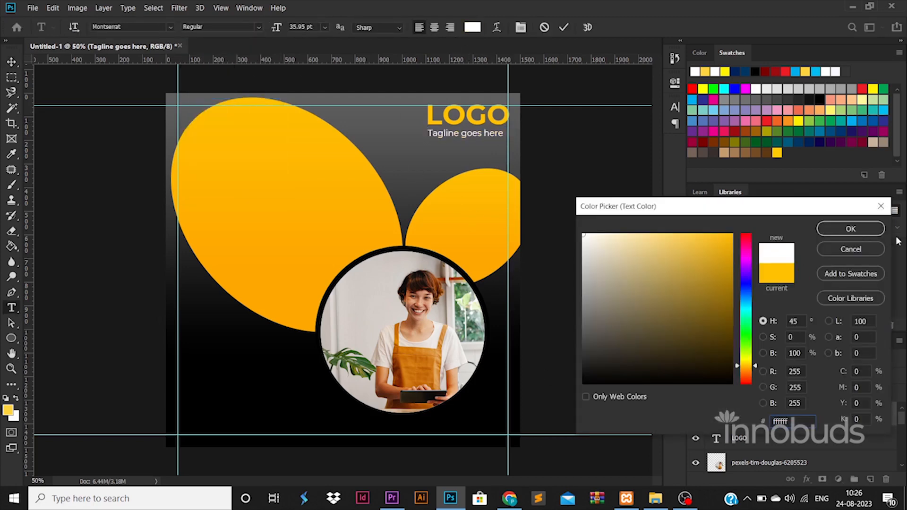
left_click(851, 228)
left_click(11, 62)
left_click_drag(504, 141, 508, 143)
key("Return")
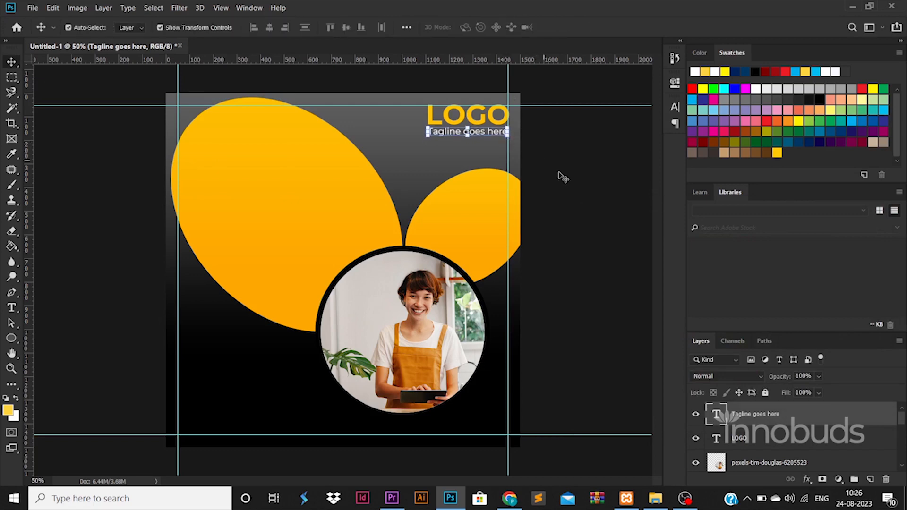
left_click(529, 211)
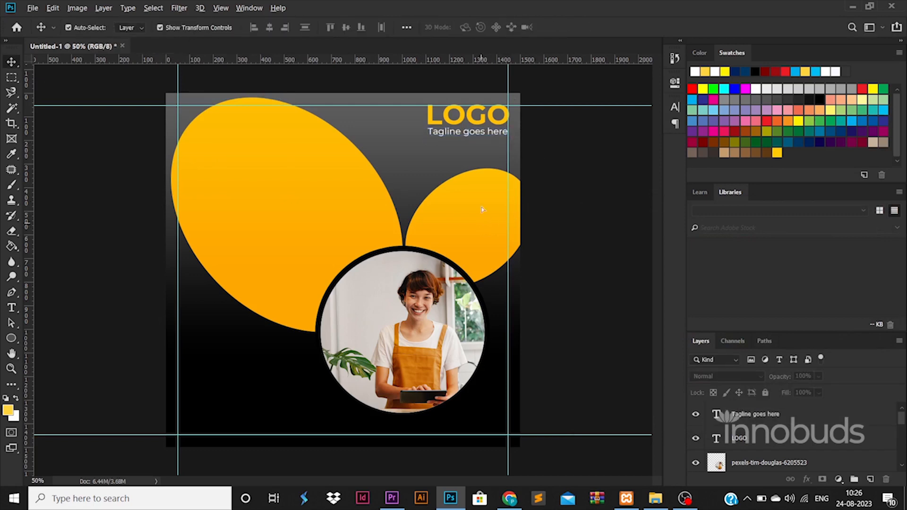
left_click_drag(481, 207, 482, 116)
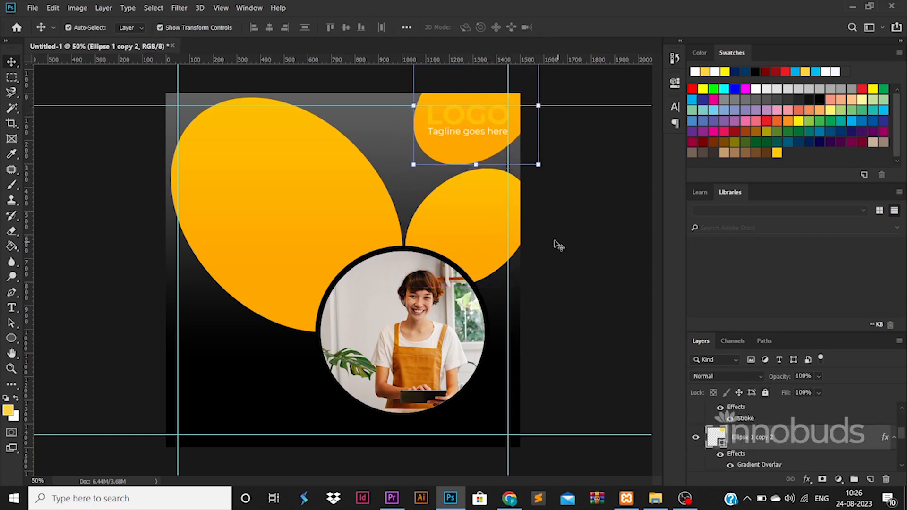
Shift the logo's backing ellipse slightly left and fill it white
mouse_move(466, 154)
left_mouse_down()
mouse_move(452, 152)
mouse_move(484, 148)
mouse_move(484, 155)
left_mouse_up()
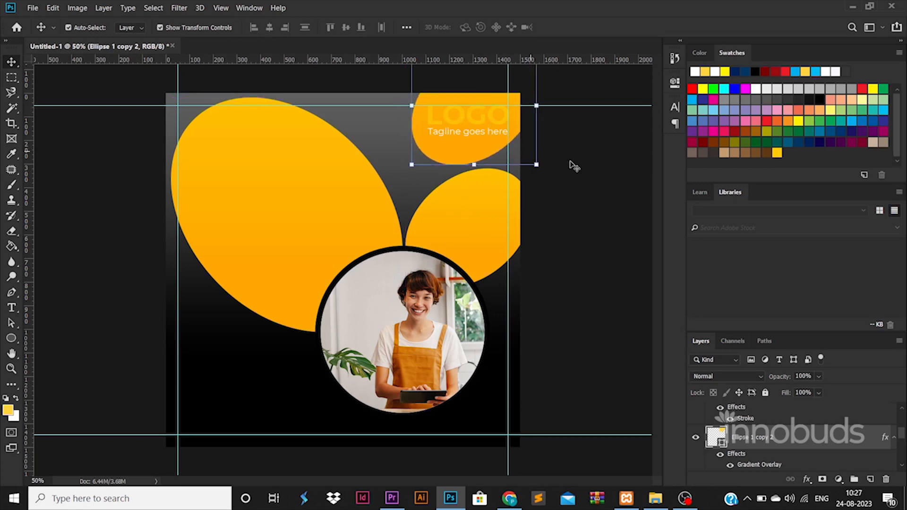
left_click(469, 136)
left_click(449, 160)
double_click(719, 443)
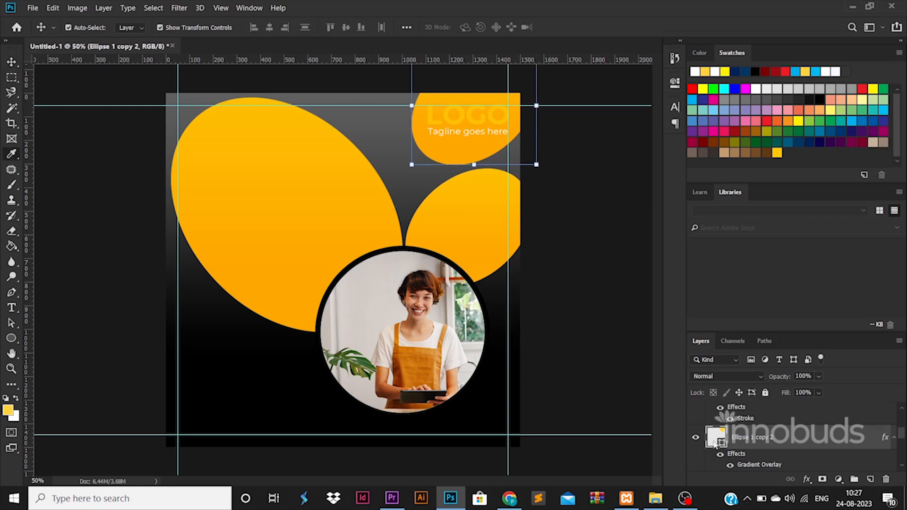
left_click_drag(647, 295, 455, 141)
left_click(842, 230)
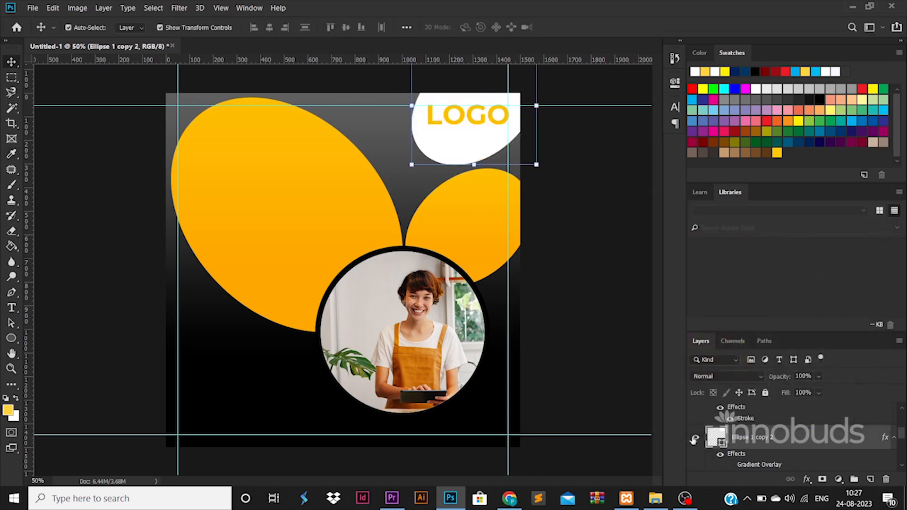
Change the tagline text colour to black
left_click(465, 137)
double_click(716, 414)
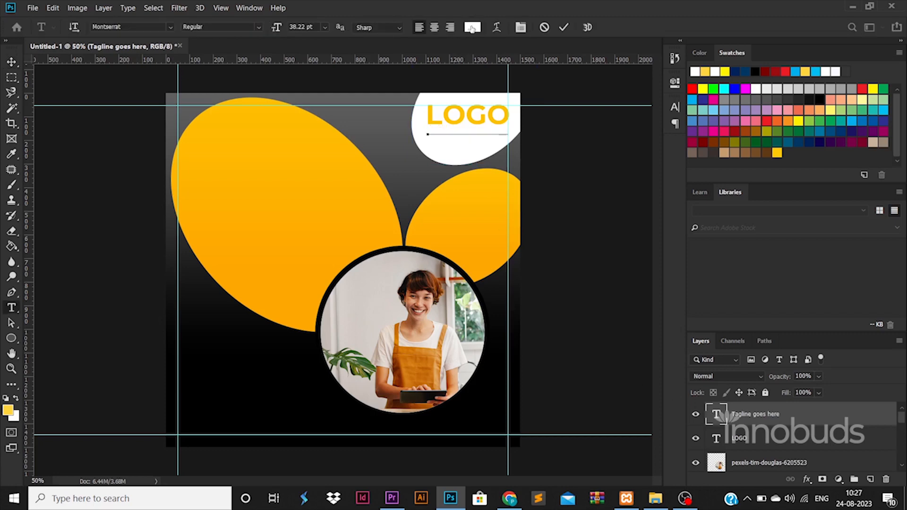
left_click(472, 27)
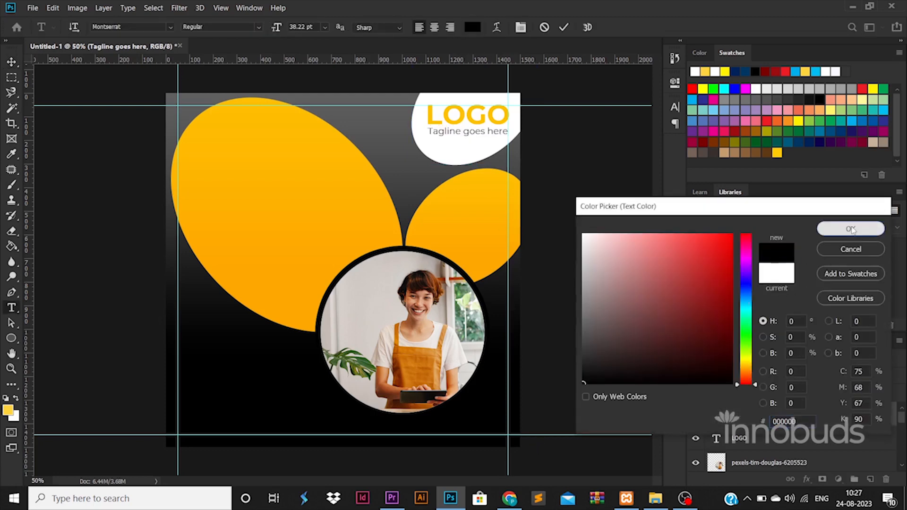
left_click(850, 229)
Nudge the white ellipse into the corner and start a new text line on the large ellipse
left_click_drag(450, 155, 456, 151)
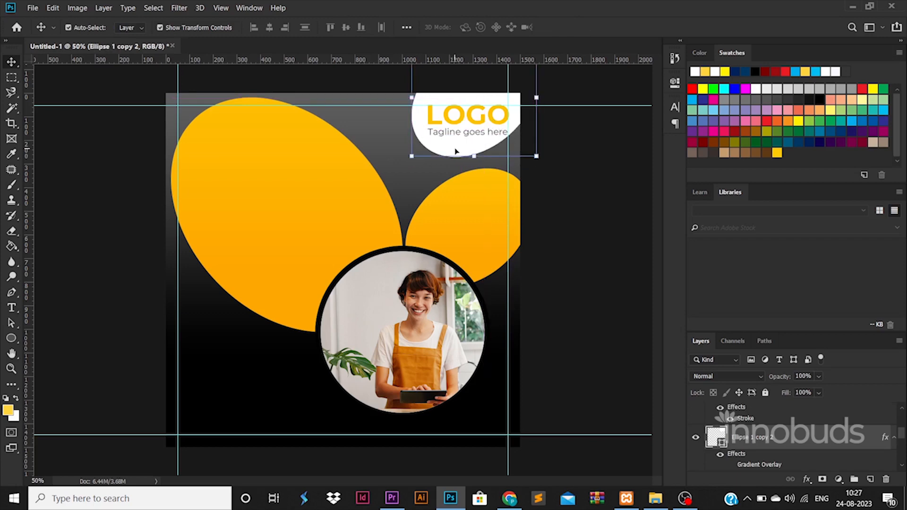
left_click(151, 201)
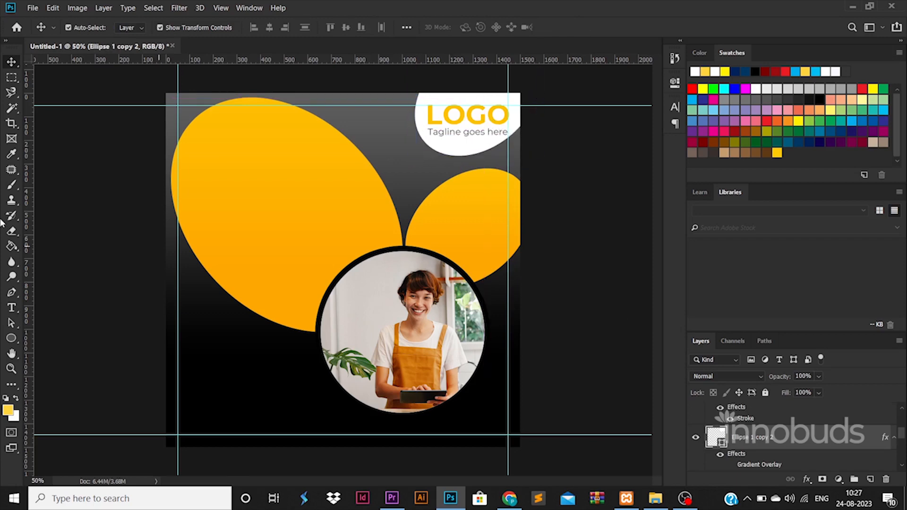
left_click(12, 308)
left_click(224, 198)
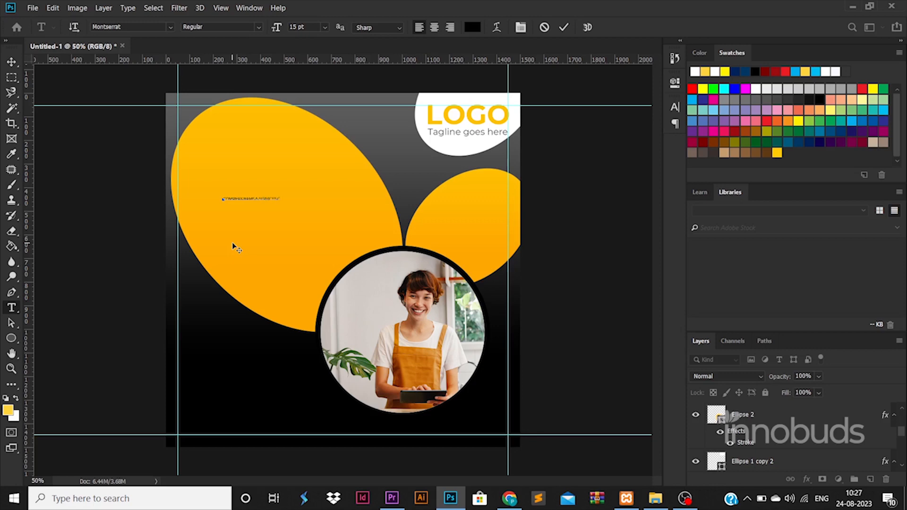
Enlarge the heading and break it into three lines before NAME and GOES HERE
left_click(12, 62)
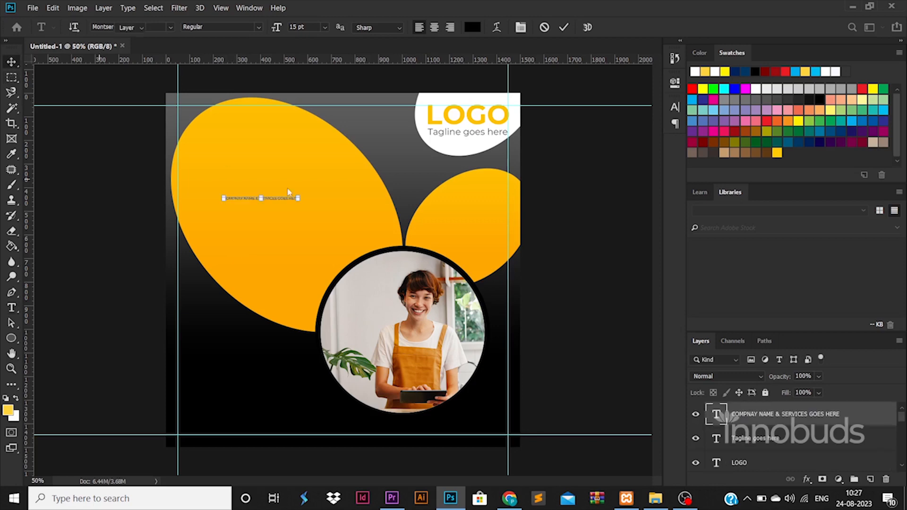
left_click_drag(299, 198, 524, 149)
key("Return")
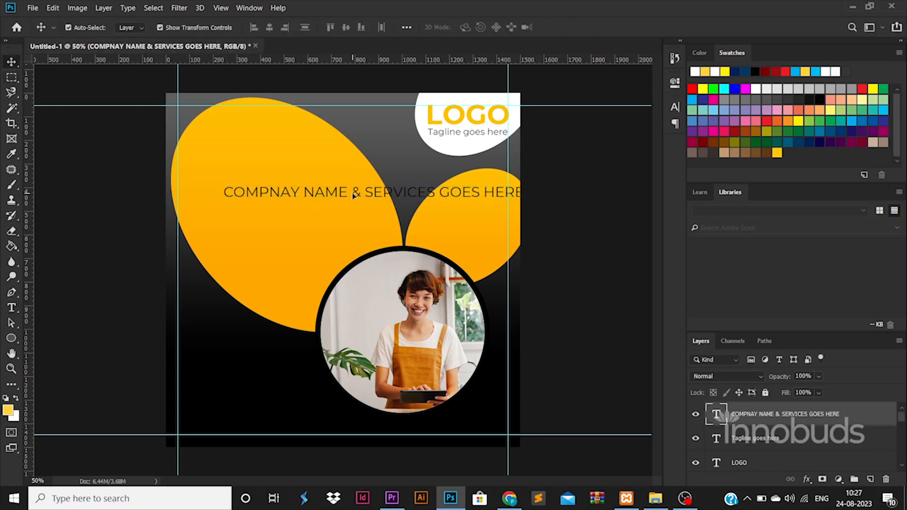
double_click(354, 195)
left_click(304, 193)
key("Return")
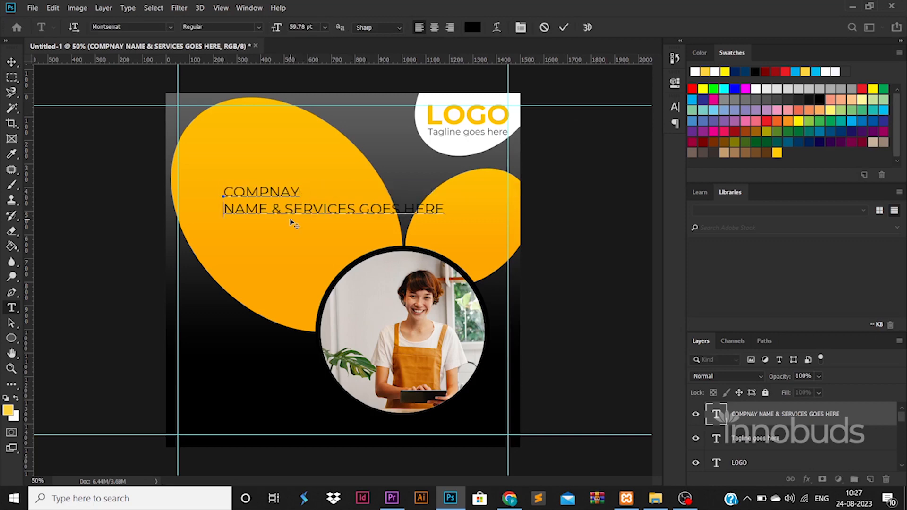
left_click(360, 210)
key("Return")
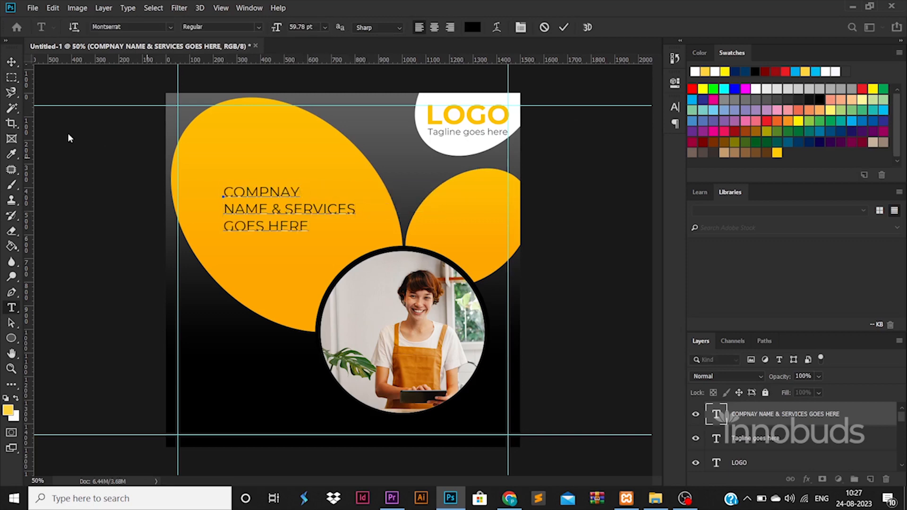
Make the whole heading white and ExtraBold
key("ctrl+a")
left_click(473, 27)
left_click(476, 118)
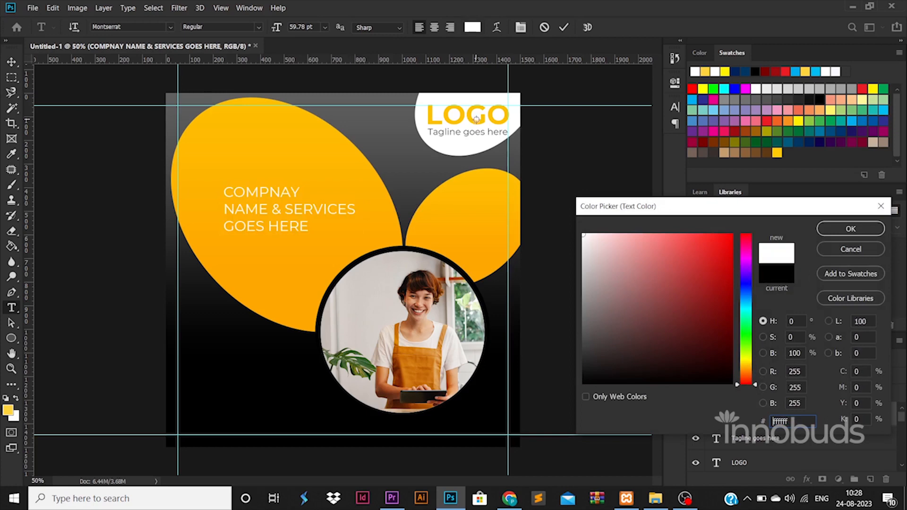
left_click(850, 228)
left_click(259, 30)
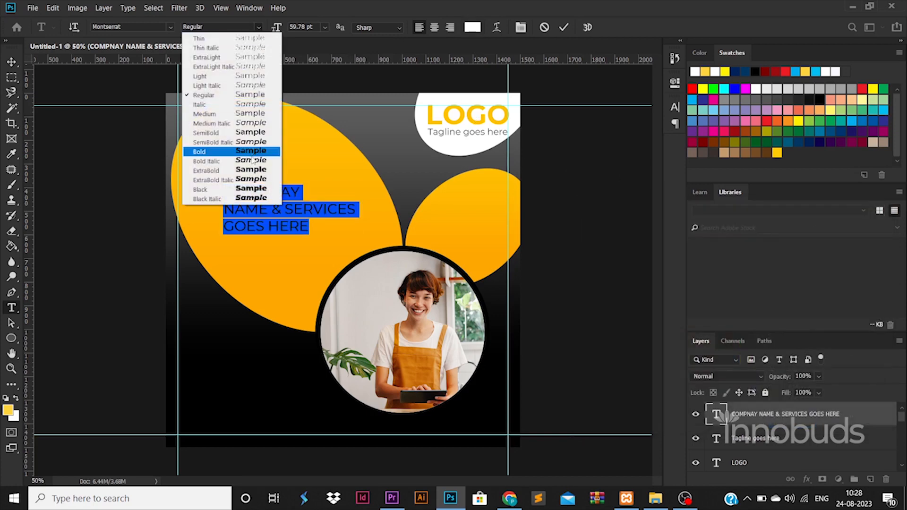
left_click(208, 173)
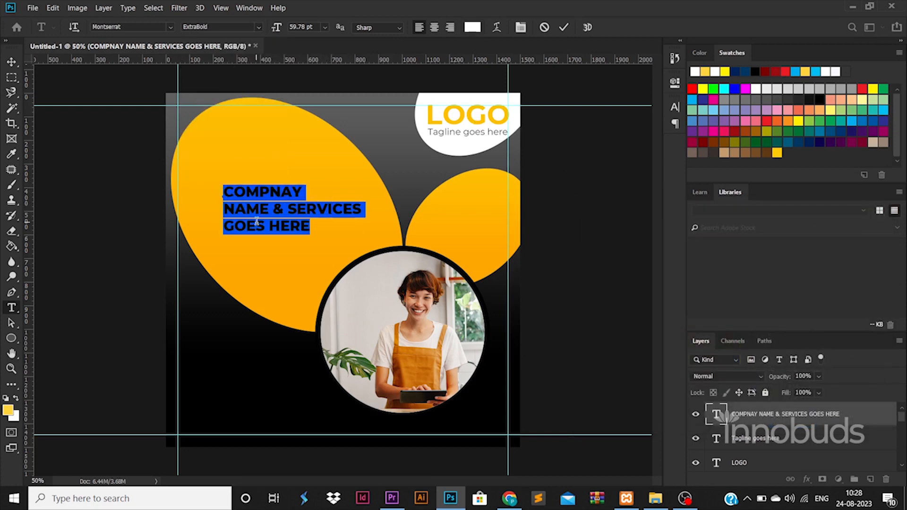
Tighten the heading's leading to 62.73 pt and move it up and left on the ellipse
double_click(251, 196)
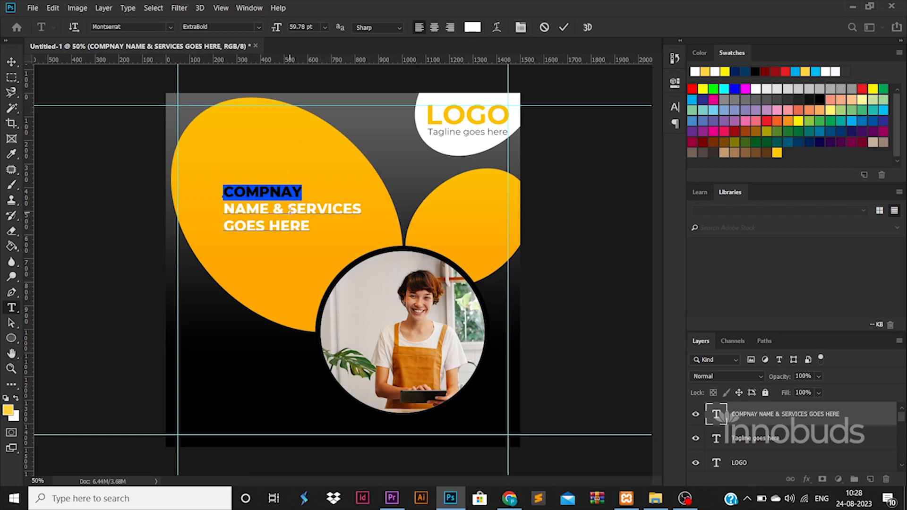
key("ctrl+a")
key("ctrl+t")
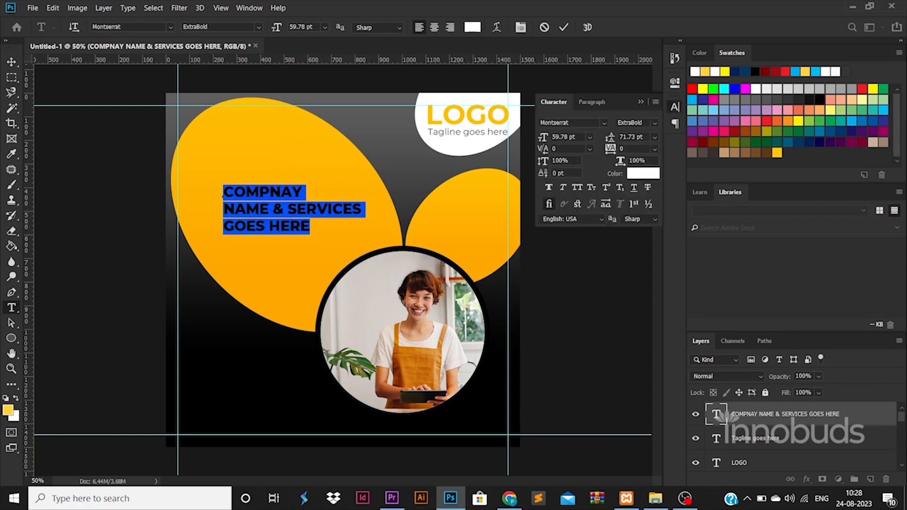
key("Down")
key("Down")
key("Down")
key("Down")
key("Down")
key("Down")
key("Down")
key("Down")
key("Down")
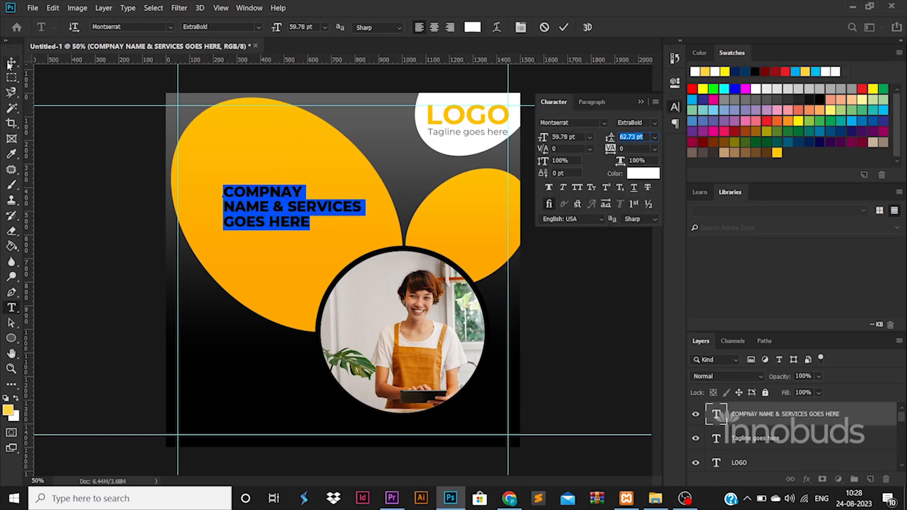
left_click(11, 62)
left_click_drag(314, 208, 296, 188)
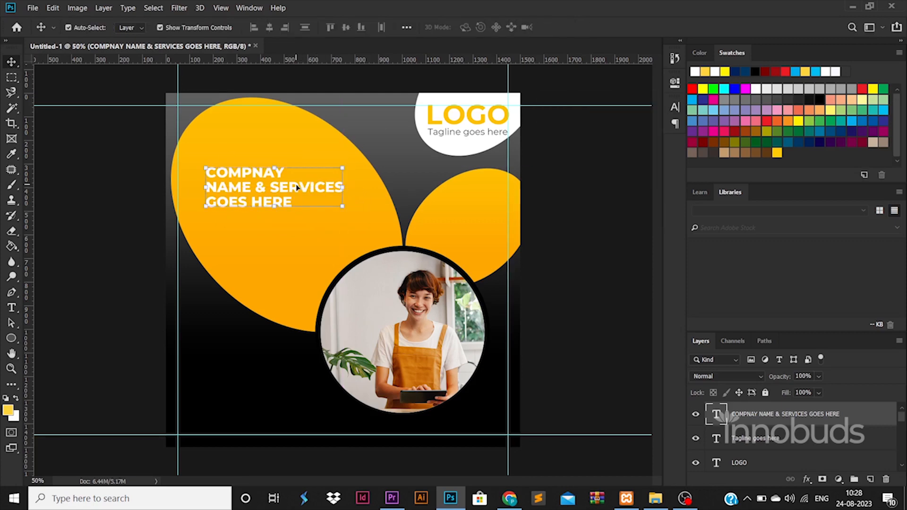
Draw a thin white rounded-rectangle bar under the heading and align the two
left_click(11, 338)
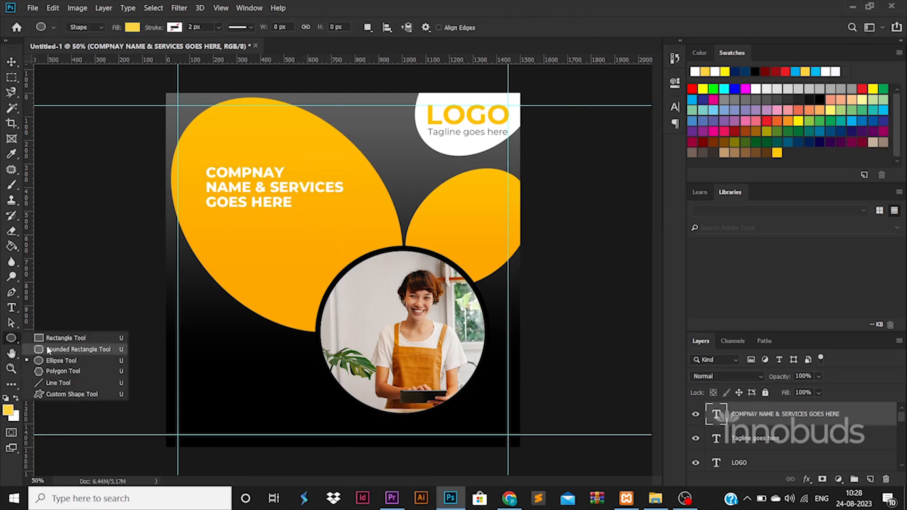
left_click(52, 347)
left_click_drag(161, 210, 299, 210)
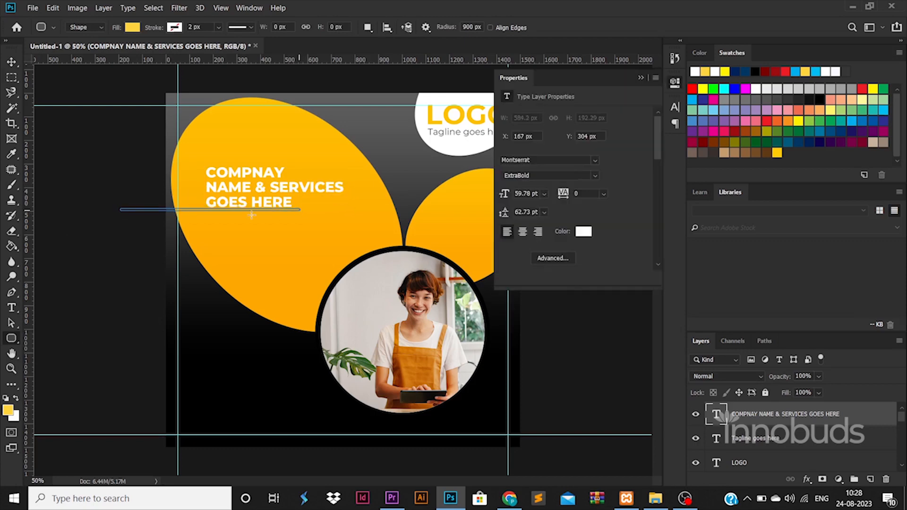
key("v")
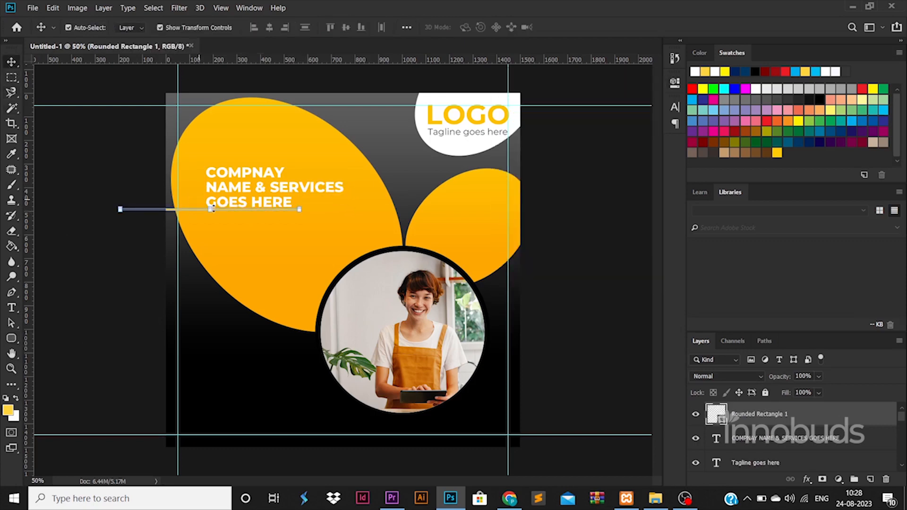
left_click_drag(196, 213, 282, 214)
left_click(258, 181)
key("Up")
key("Up")
key("Up")
key("Up")
key("Up")
key("Up")
key("Up")
key("Up")
key("Up")
key("Up")
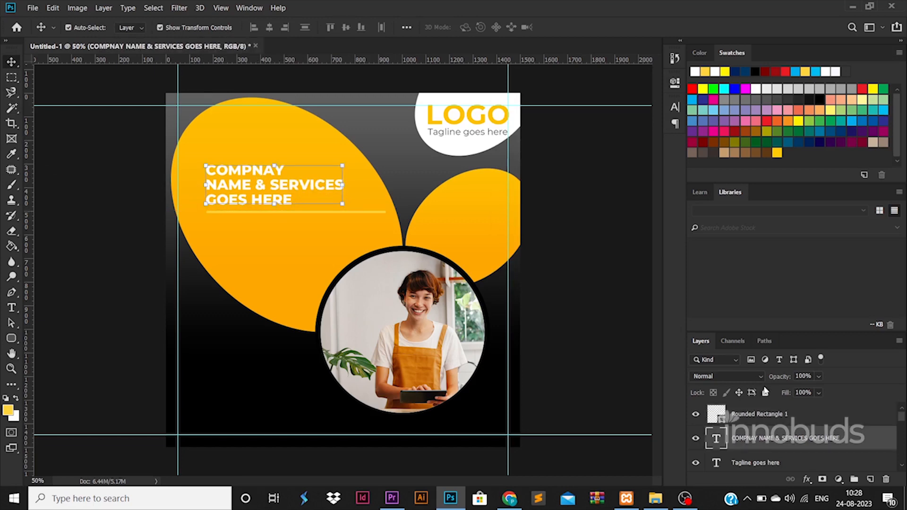
left_click(307, 212, "shift")
left_click_drag(300, 192, 291, 206)
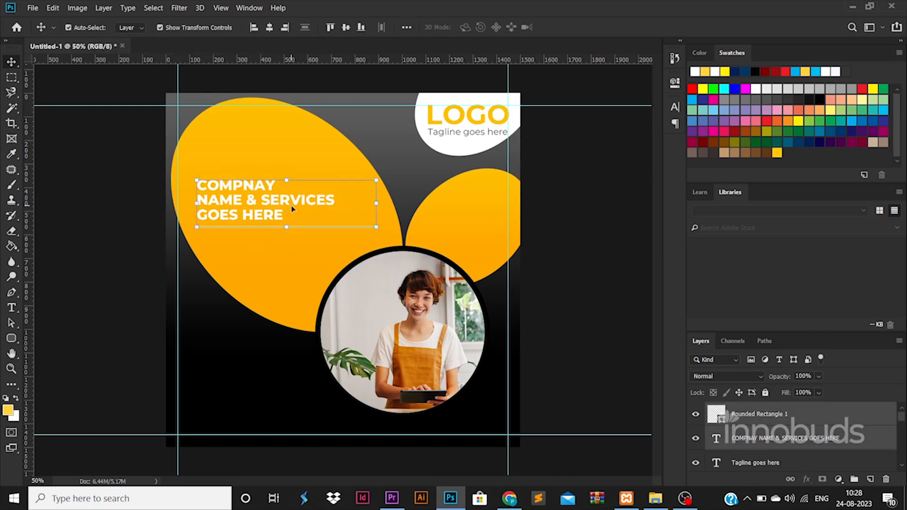
double_click(721, 419)
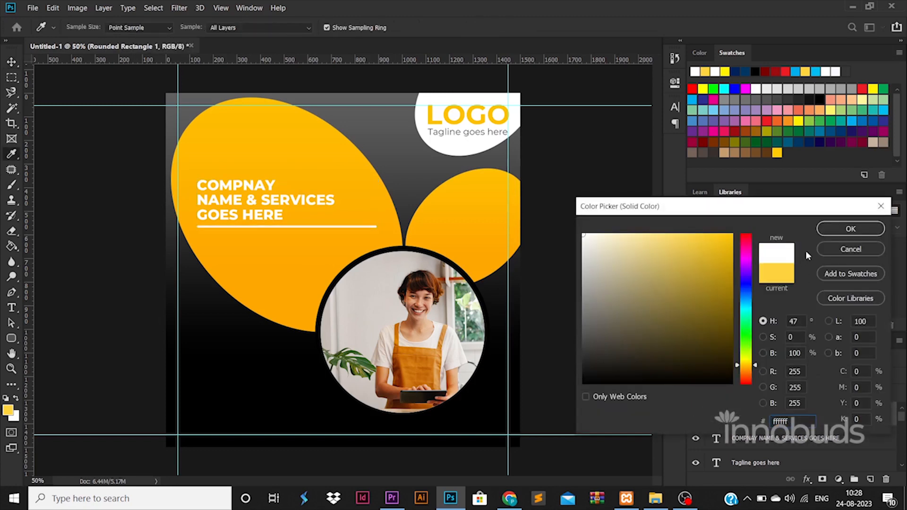
left_click(843, 229)
Shorten the bar, scale heading and bar to about 114%, and duplicate the heading below
left_click(761, 438, "shift")
key("ctrl+t")
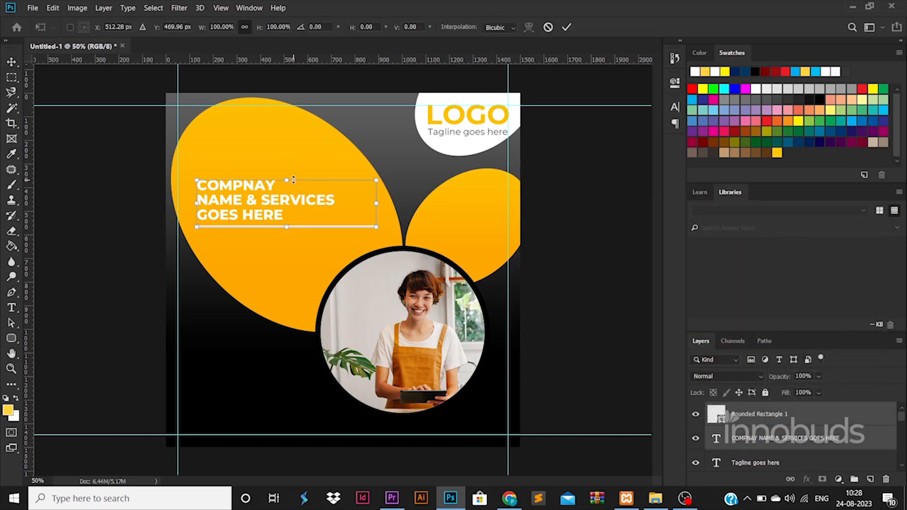
key("Return")
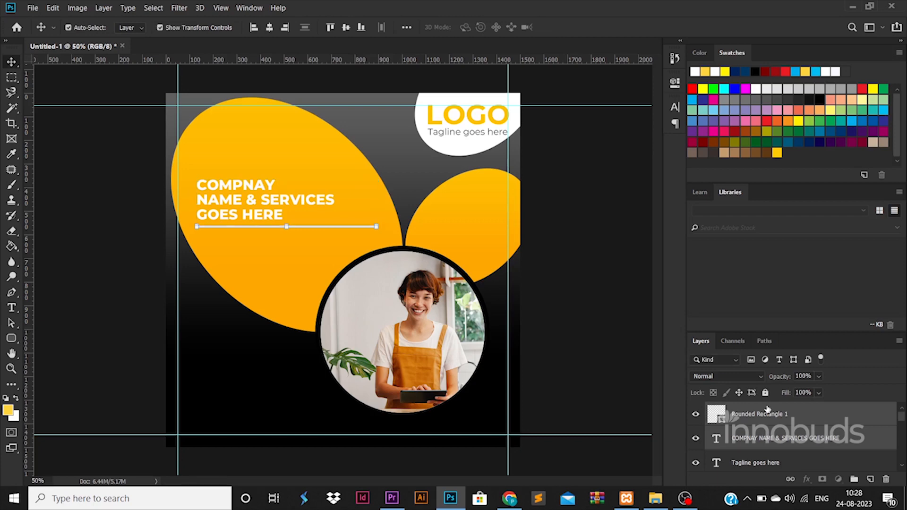
left_click(768, 411)
key("ctrl+t")
left_click_drag(376, 226, 335, 229)
key("Return")
left_click(739, 438, "ctrl")
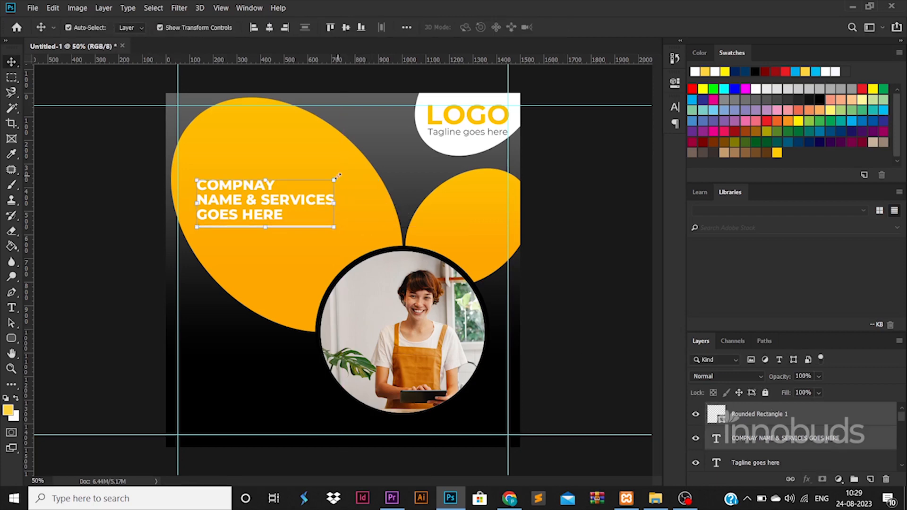
key("ctrl+t")
left_click_drag(334, 178, 357, 169)
key("Return")
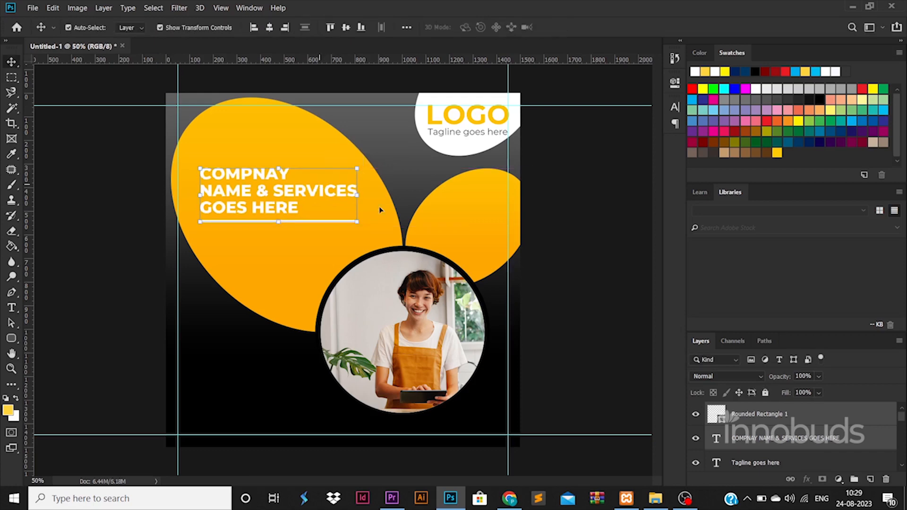
left_click_drag(281, 187, 279, 248)
Retype the heading copy as 'Company description goes here'
double_click(279, 248)
type("v")
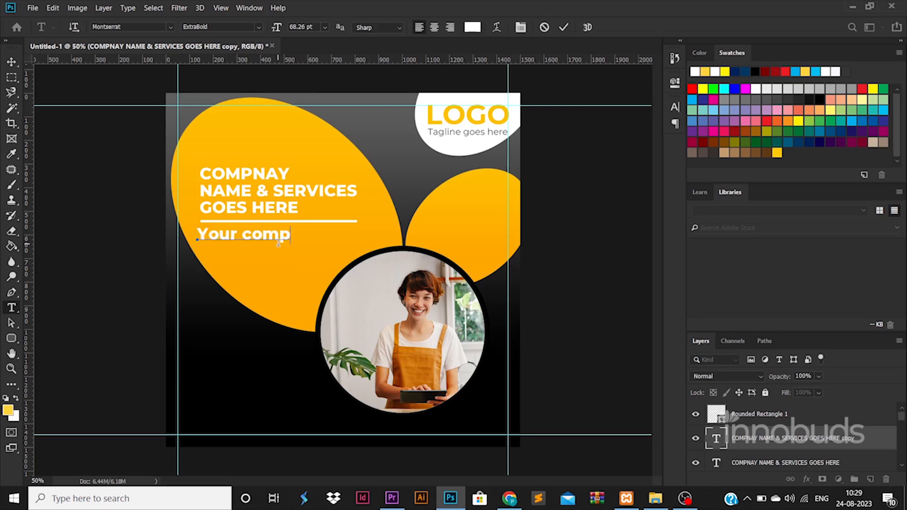
type("our company description ")
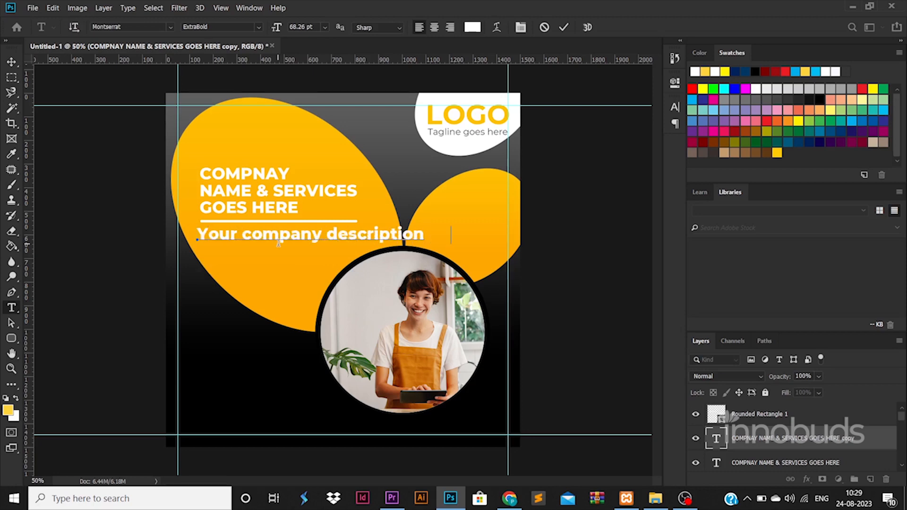
type("goes")
left_click_drag(251, 239, 124, 227)
key("BackSpace")
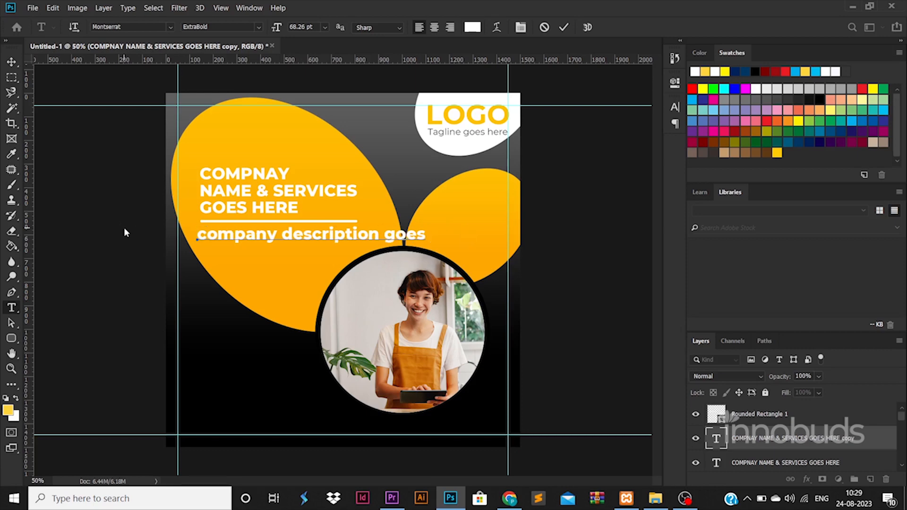
type("C")
left_click(428, 229)
type("HER")
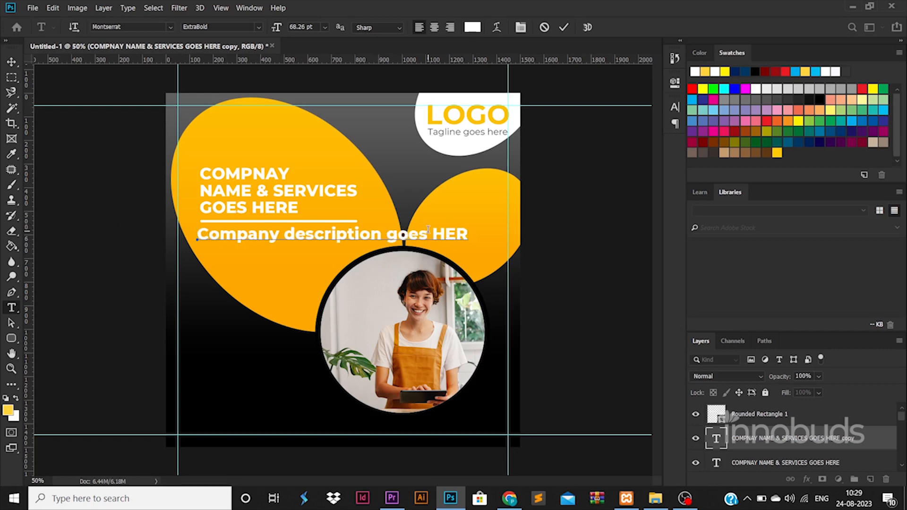
key("BackSpace")
key("BackSpace")
key("BackSpace")
type("here")
Set the description line to Regular weight at 32 pt
key("ctrl+a")
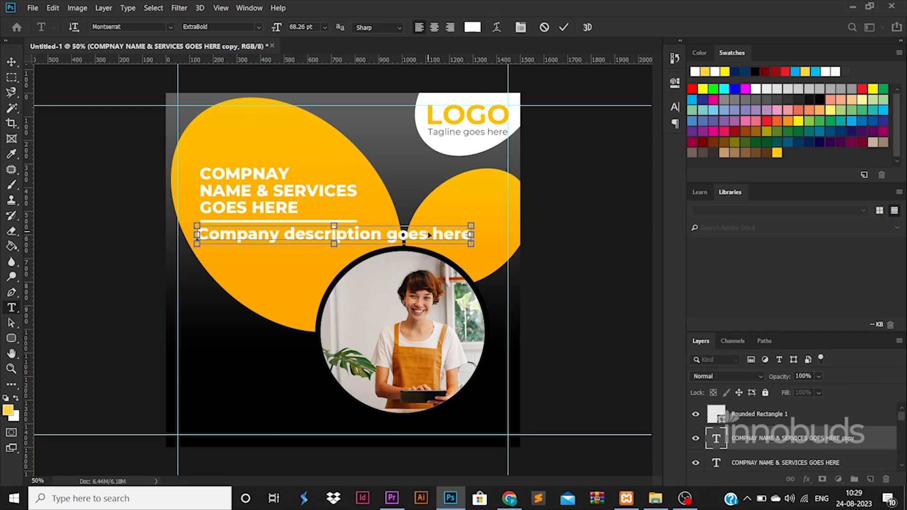
left_click(254, 27)
left_click(233, 97)
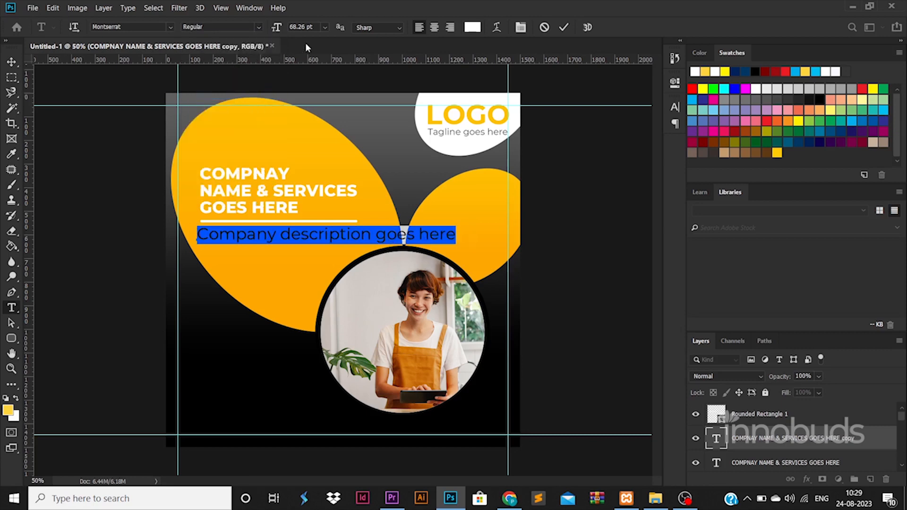
type("32")
key("Return")
left_click(11, 62)
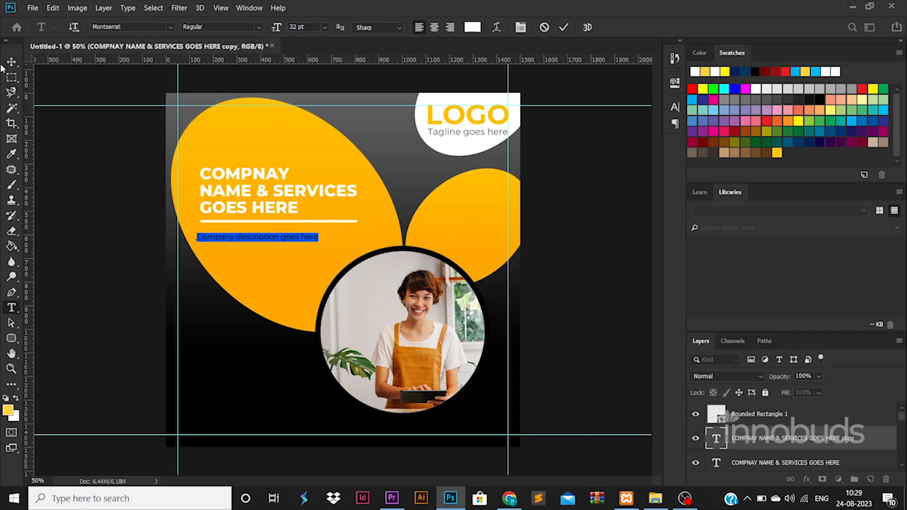
Move and enlarge the description so it sits under the white bar
left_click_drag(303, 237, 341, 231)
key("Return")
left_click(275, 236)
key("Return")
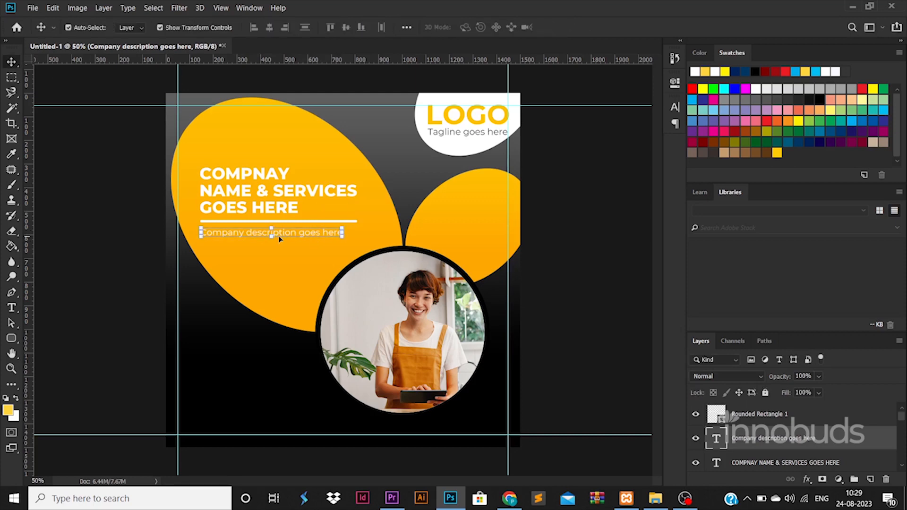
left_click(155, 223)
left_click(276, 236)
key("ctrl+t")
key("Return")
Paste the description text again as a second line
double_click(718, 440)
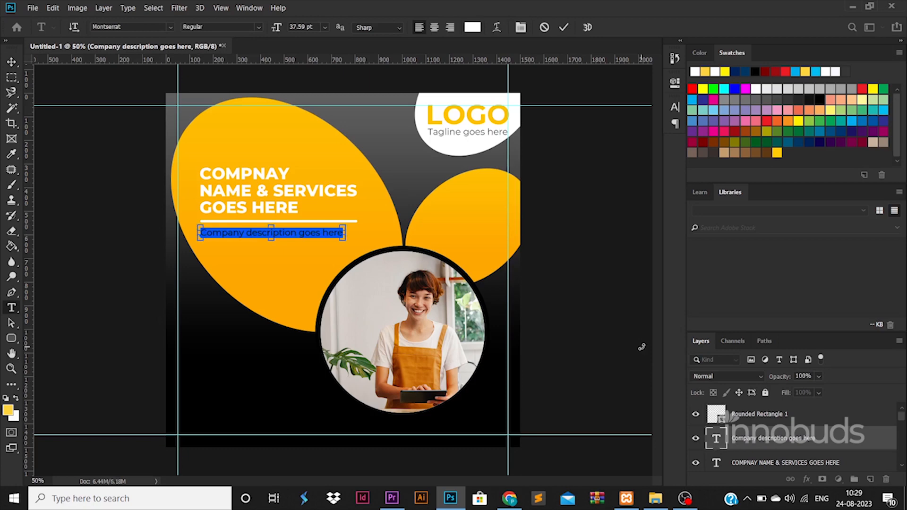
key("ctrl+c")
key("Right")
key("Return")
key("ctrl+v")
key("ctrl+a")
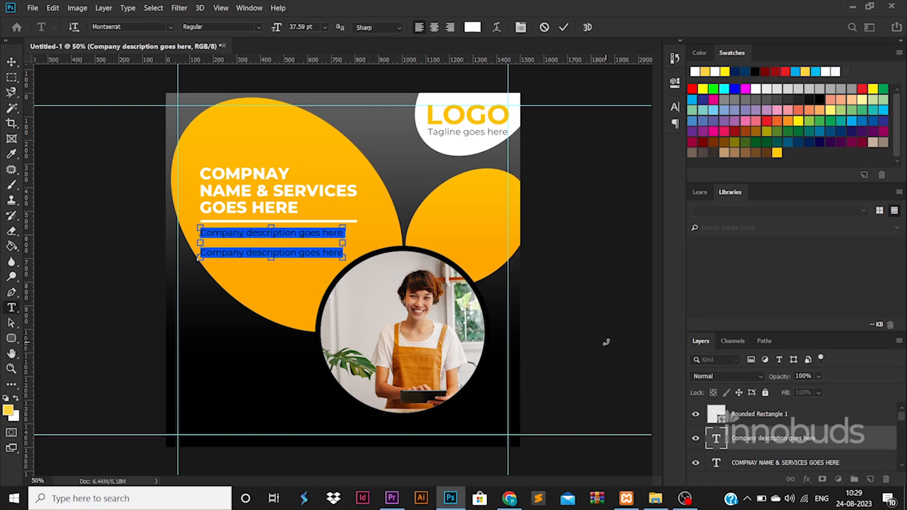
key("ctrl+t")
key("ctrl+Return")
Set the description's leading to 35 pt and nudge it into place
left_click(637, 137)
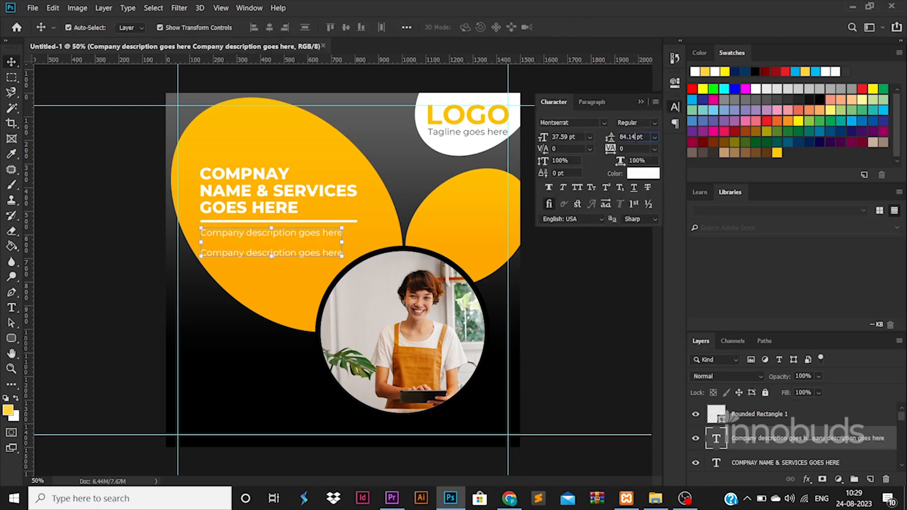
type("36")
key("Return")
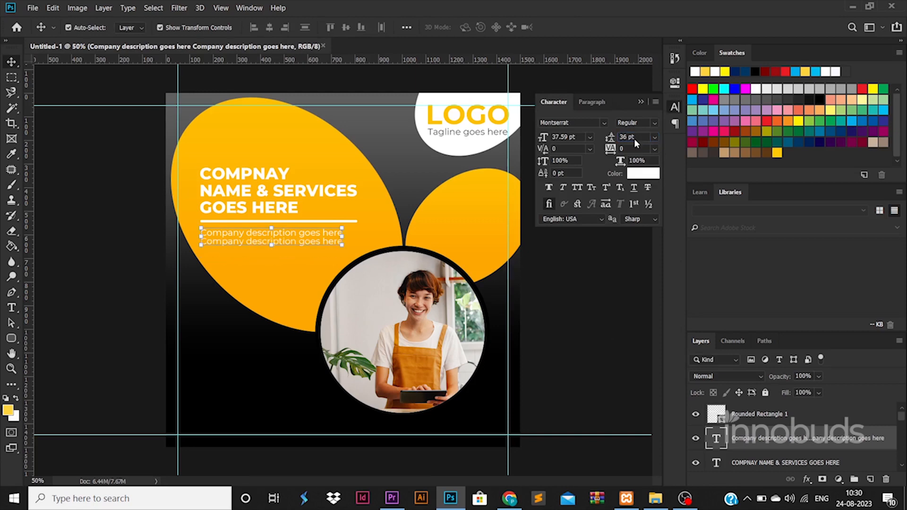
type("38")
key("Return")
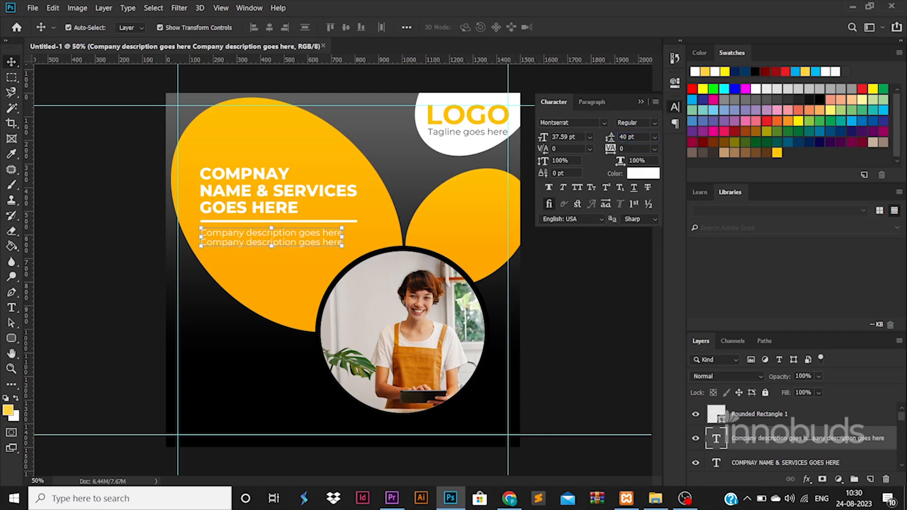
key("Return")
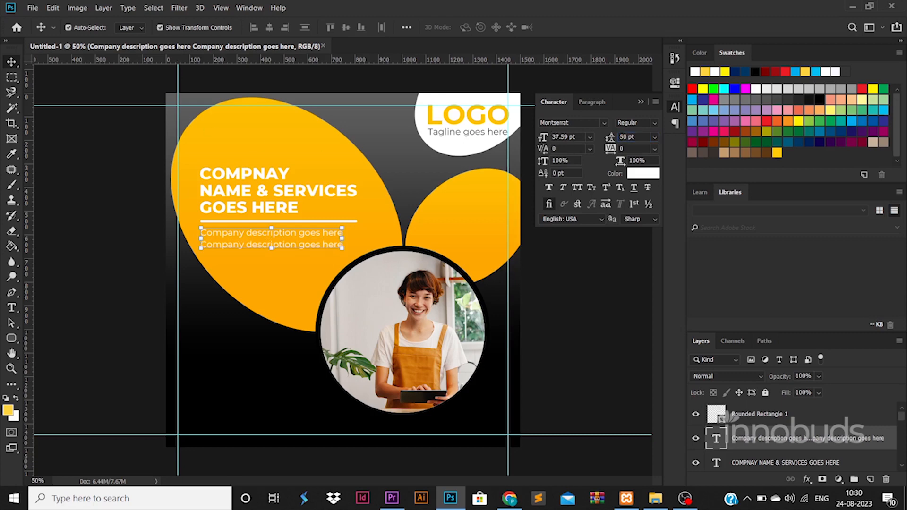
type("35")
key("Return")
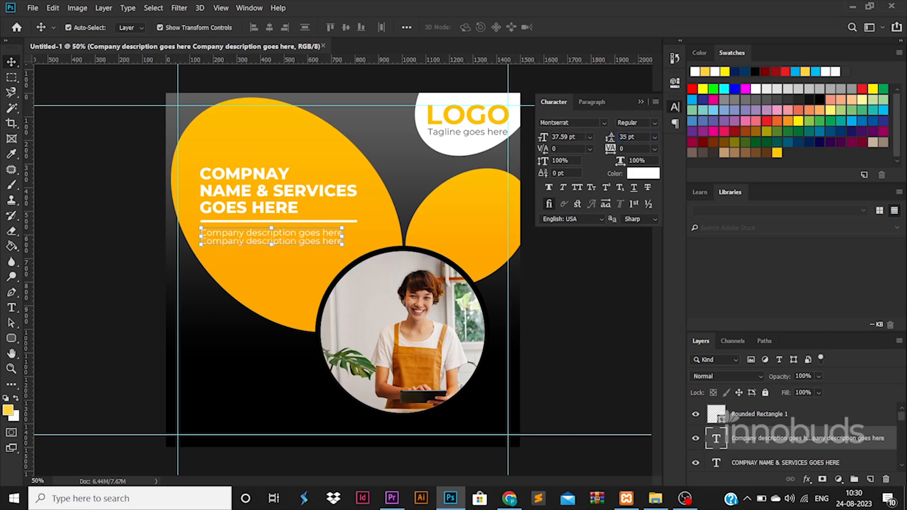
left_click(12, 64)
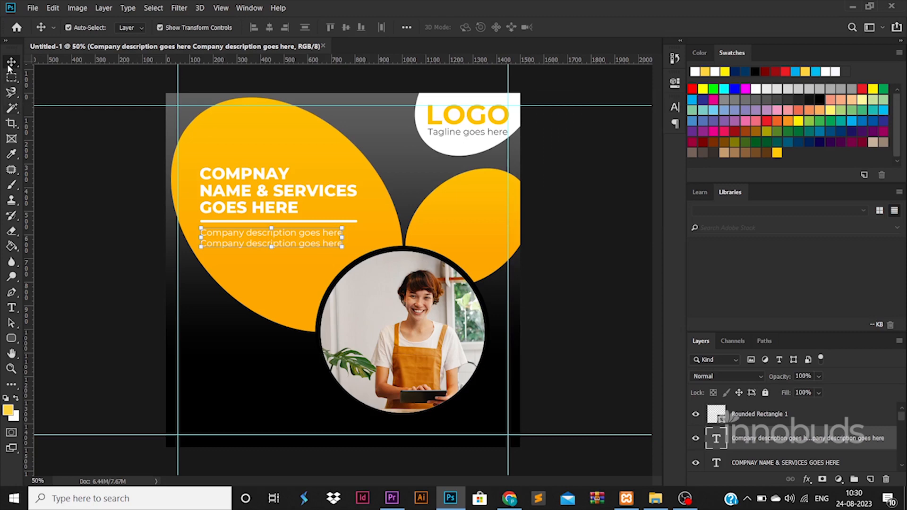
left_click(113, 153)
left_click_drag(282, 232, 281, 230)
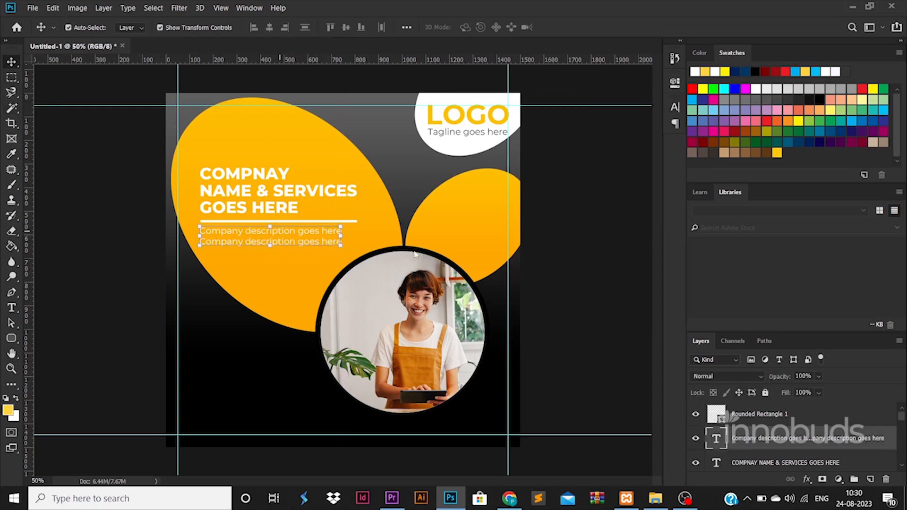
Scale the heading, bar and description down together as one block
left_click(748, 418, "ctrl")
left_click(774, 463, "ctrl")
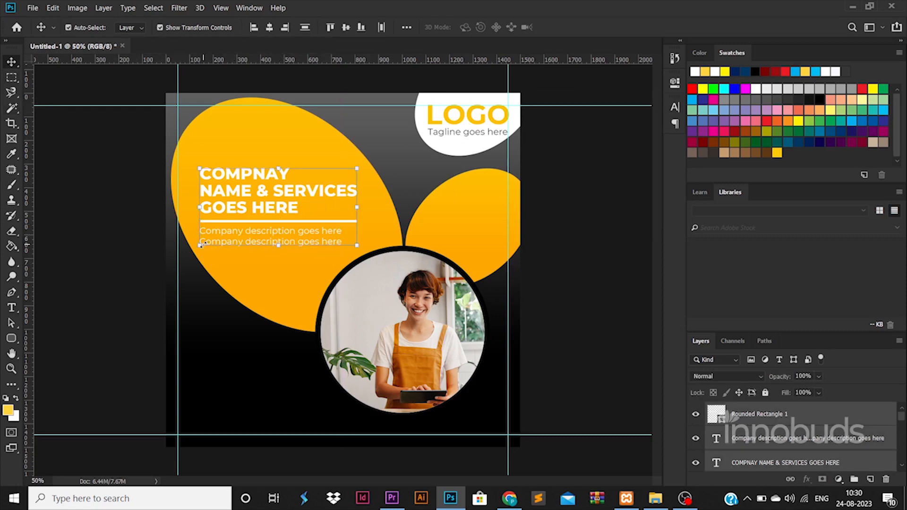
left_click_drag(201, 244, 208, 241)
key("Return")
left_click(102, 249)
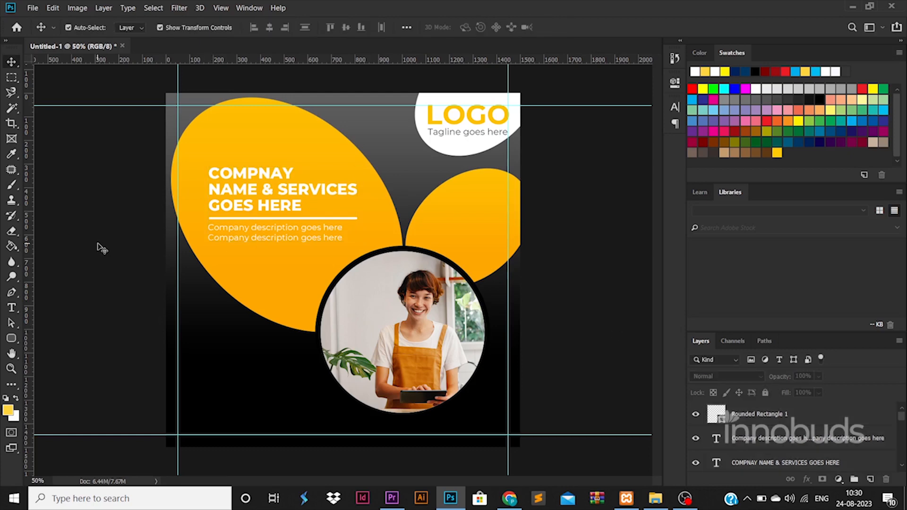
Draw a small yellow-orange circle on the large ellipse
left_click(11, 338)
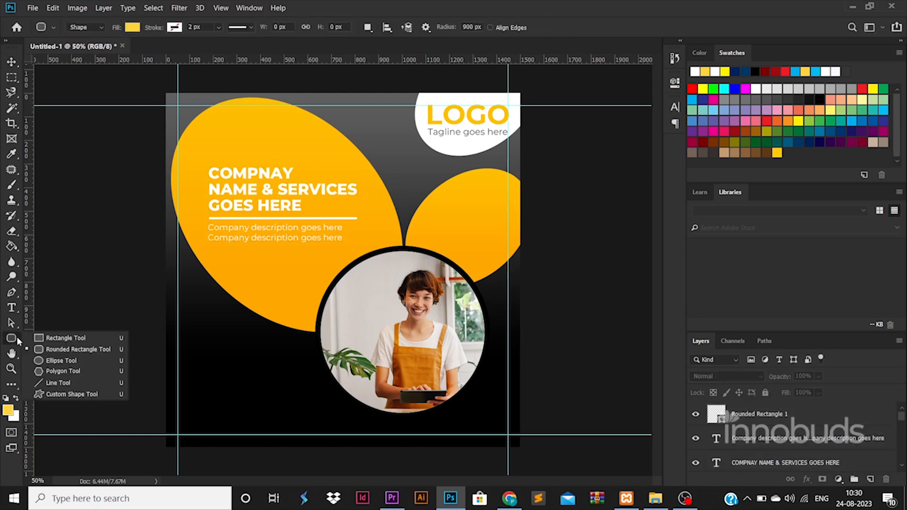
left_click(51, 359)
mouse_move(256, 120)
left_mouse_down()
mouse_move(282, 145)
mouse_move(274, 134)
left_mouse_up()
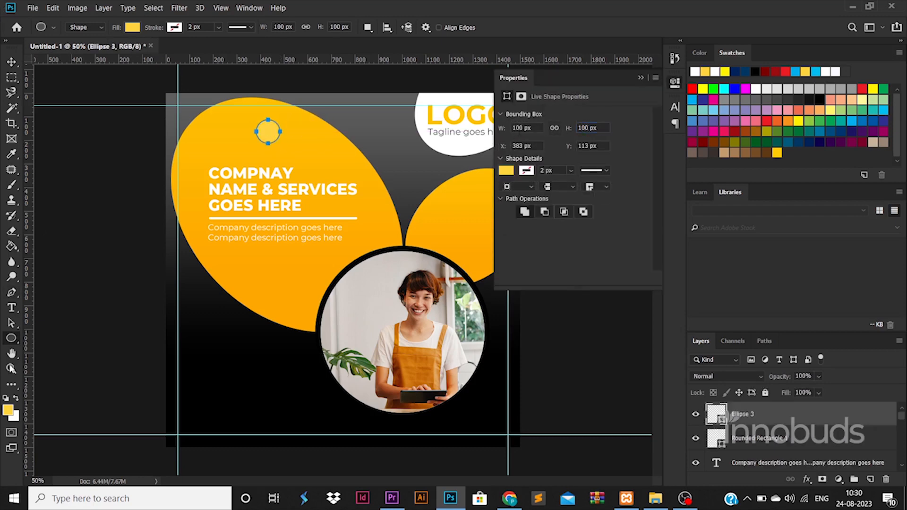
double_click(718, 415)
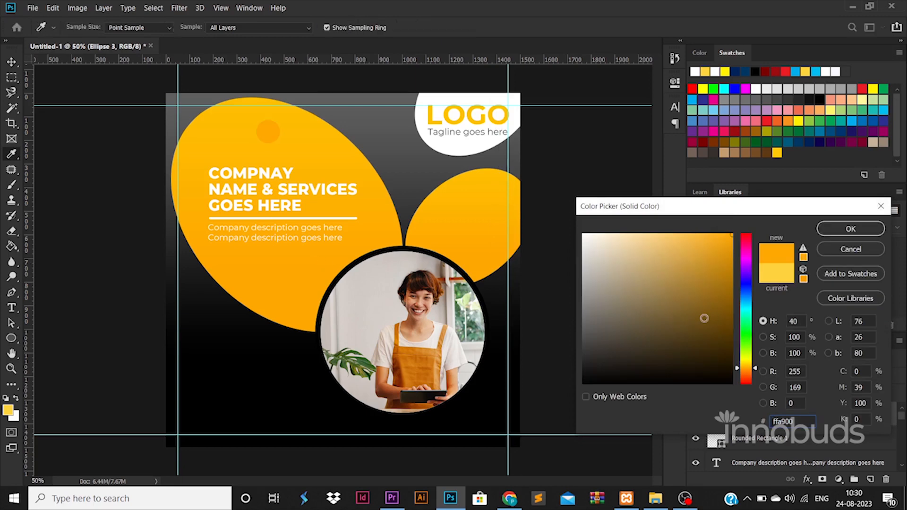
left_click_drag(750, 375, 751, 372)
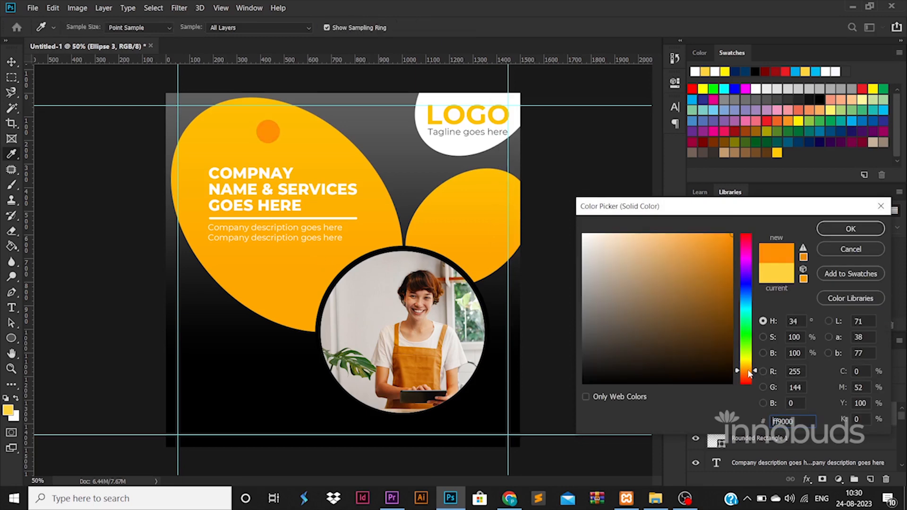
left_click(746, 367)
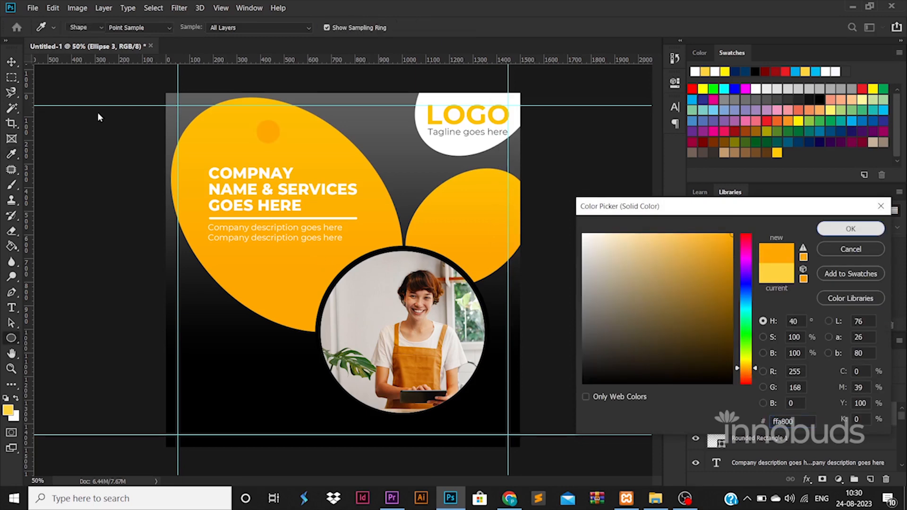
left_click(850, 228)
Copy and shrink the dot, recolouring copies a darker orange near the photo
key("v")
left_click_drag(268, 132, 268, 280)
key("Return")
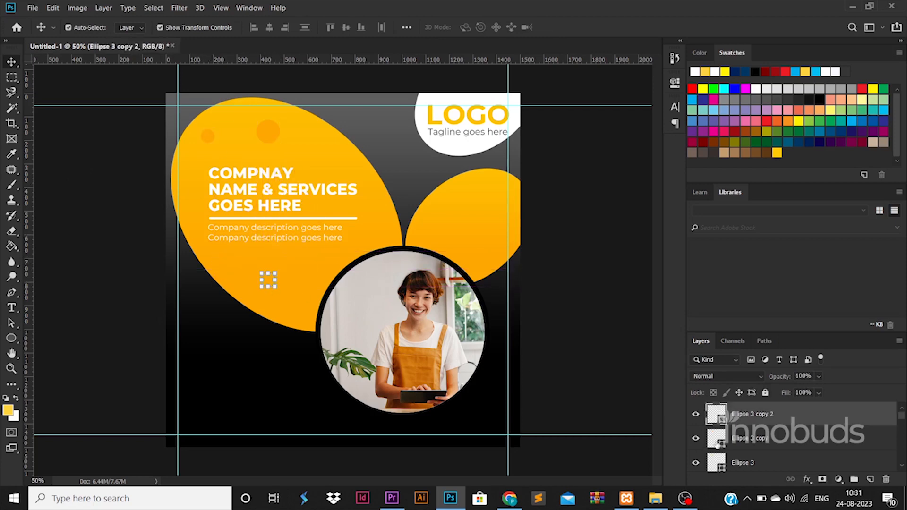
double_click(719, 420)
left_click(732, 265)
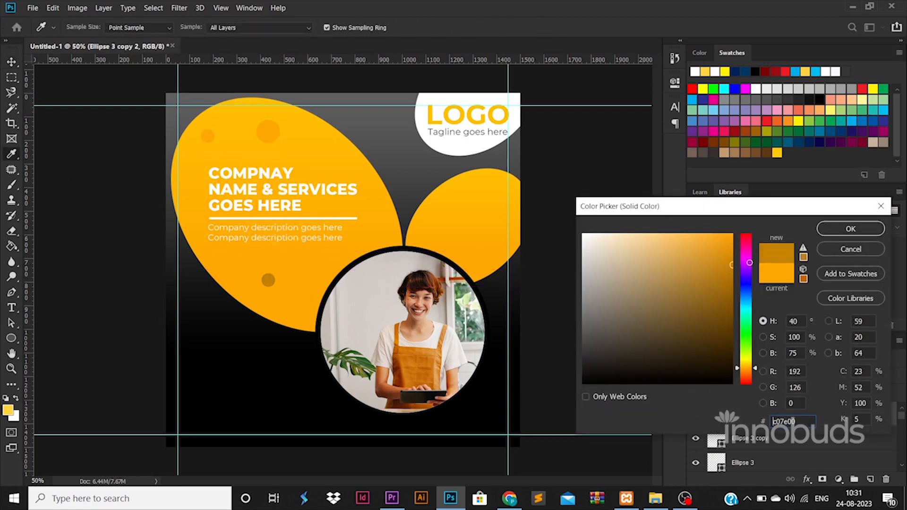
left_click(850, 229)
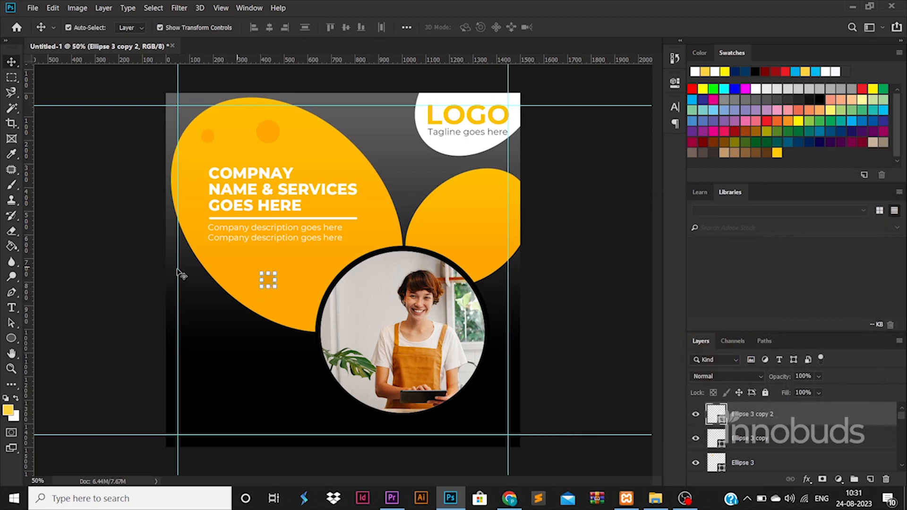
left_click_drag(269, 279, 328, 263)
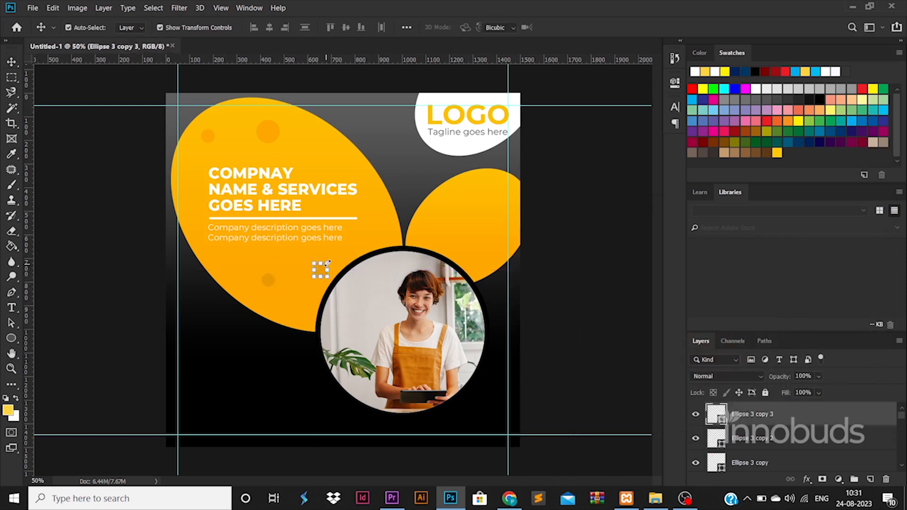
Copy more dots, some smaller, into the right orange ellipse
left_click(251, 355)
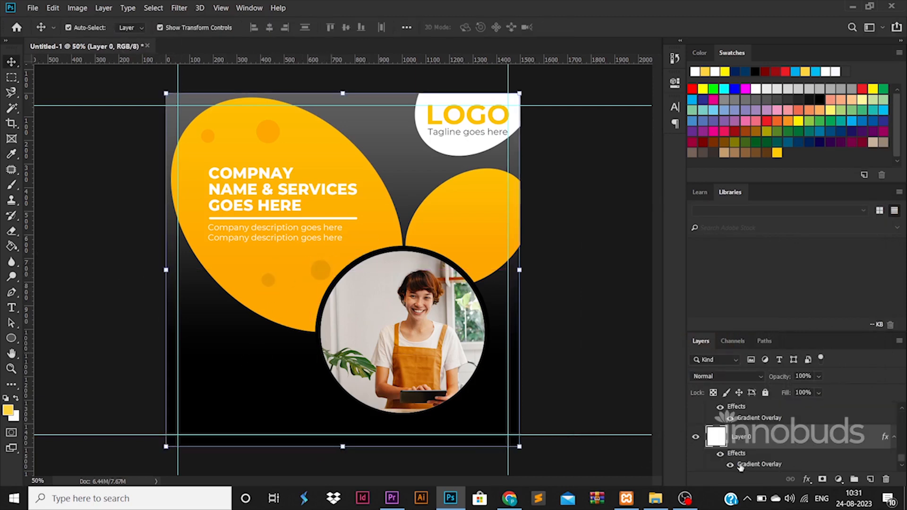
left_click(732, 466)
left_click(731, 466)
left_click_drag(267, 128, 472, 201)
key("Return")
left_click(590, 320)
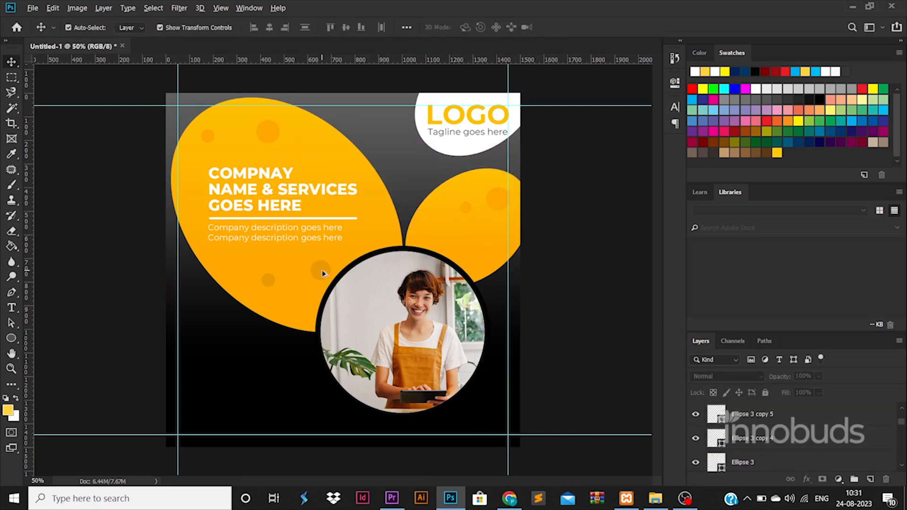
left_click_drag(324, 273, 470, 256)
left_click(594, 303)
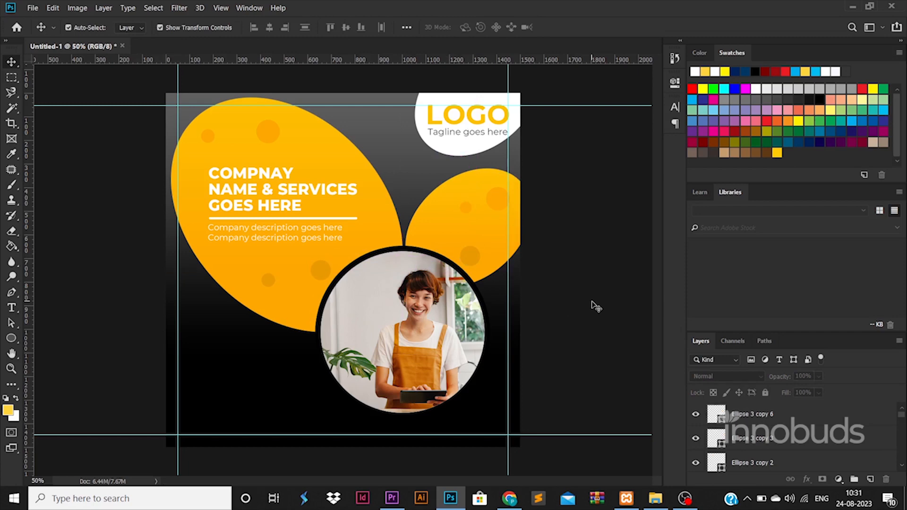
Copy the large ellipse to the lower left, rotated about -74°
left_click_drag(370, 177, 370, 348)
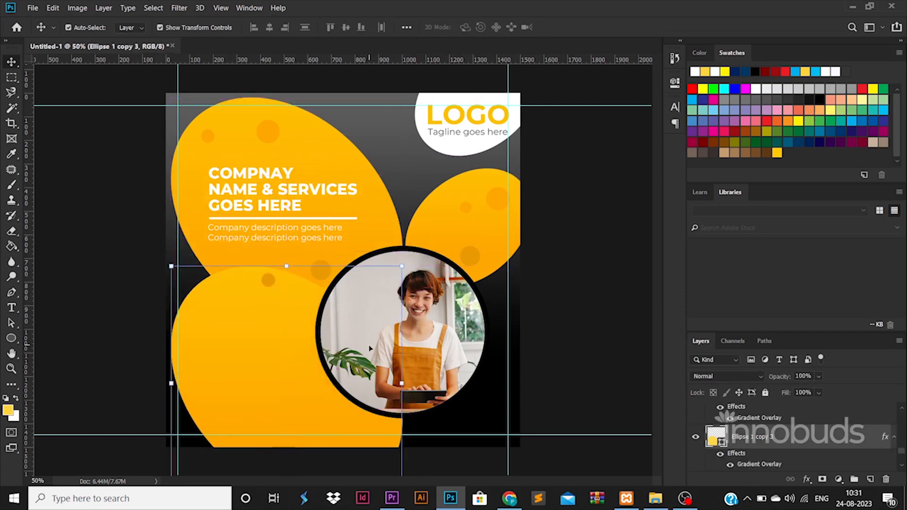
key("ctrl+t")
left_click_drag(427, 298, 246, 240)
left_click_drag(297, 375, 282, 442)
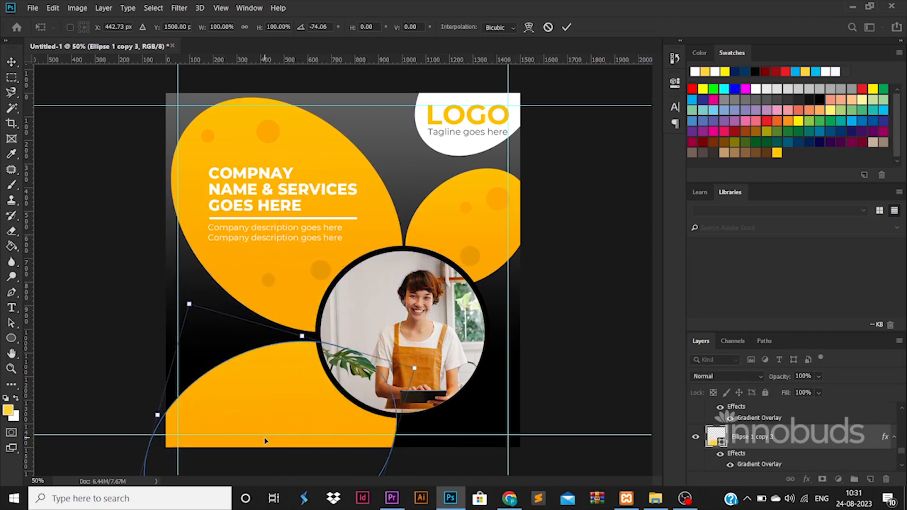
left_click_drag(265, 441, 265, 435)
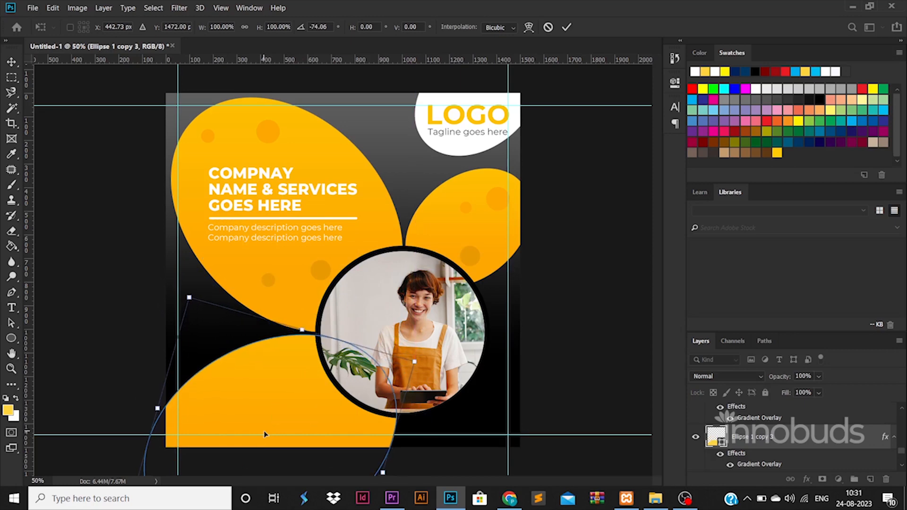
key("Return")
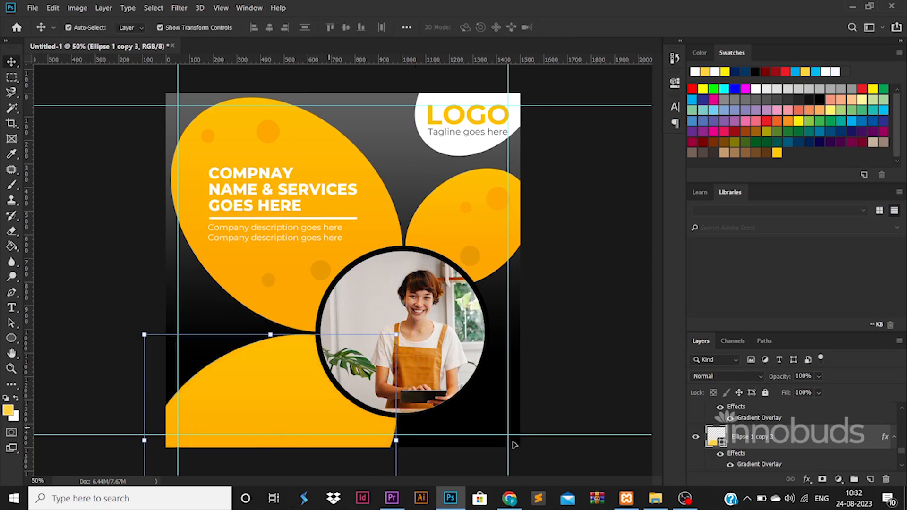
Remove the copy's gradient overlay and fill it plain white
left_click(730, 466)
double_click(723, 447)
left_click(471, 144)
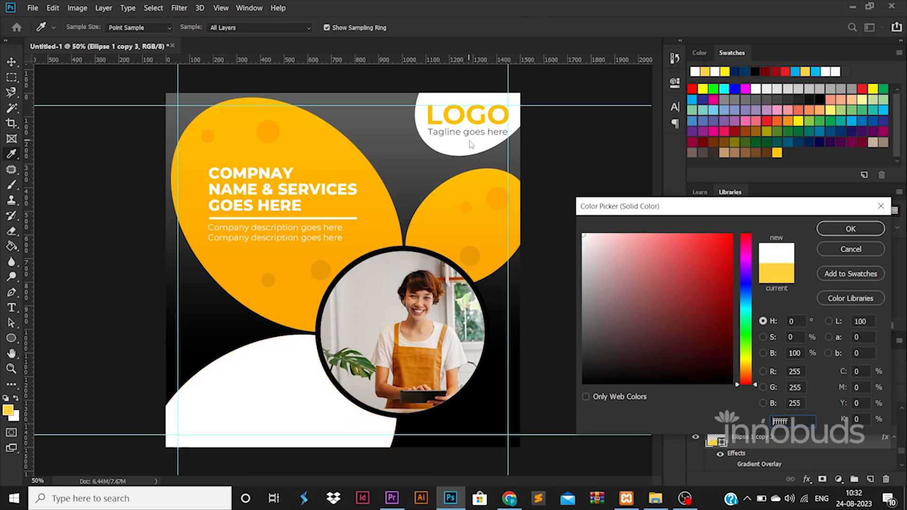
left_click(850, 228)
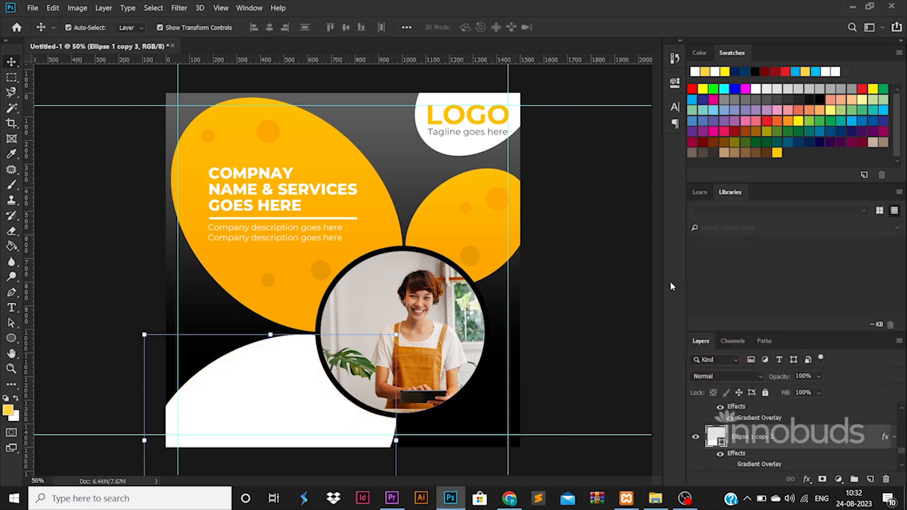
left_click(635, 304)
Drag email.png and globe.png from the ICONS folder onto the poster and place them
mouse_move(655, 498)
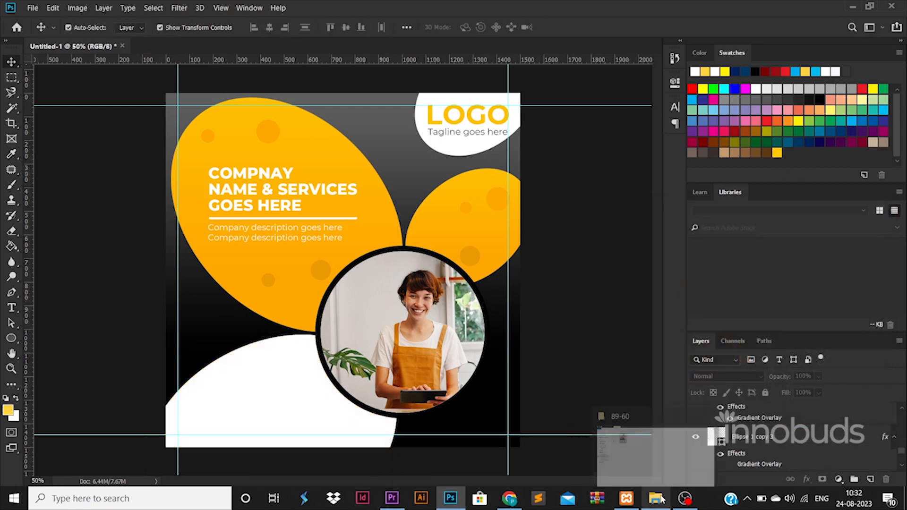
left_click(603, 440)
left_click(283, 40)
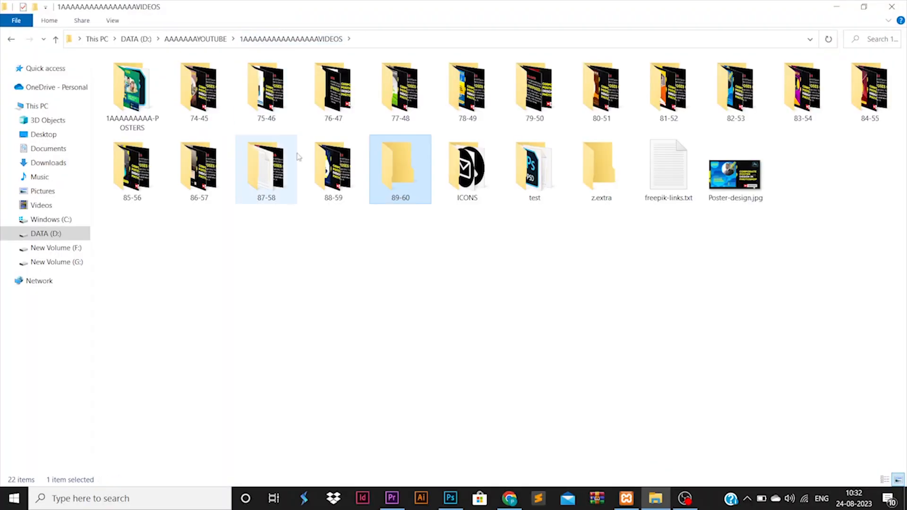
double_click(472, 170)
left_click(196, 116)
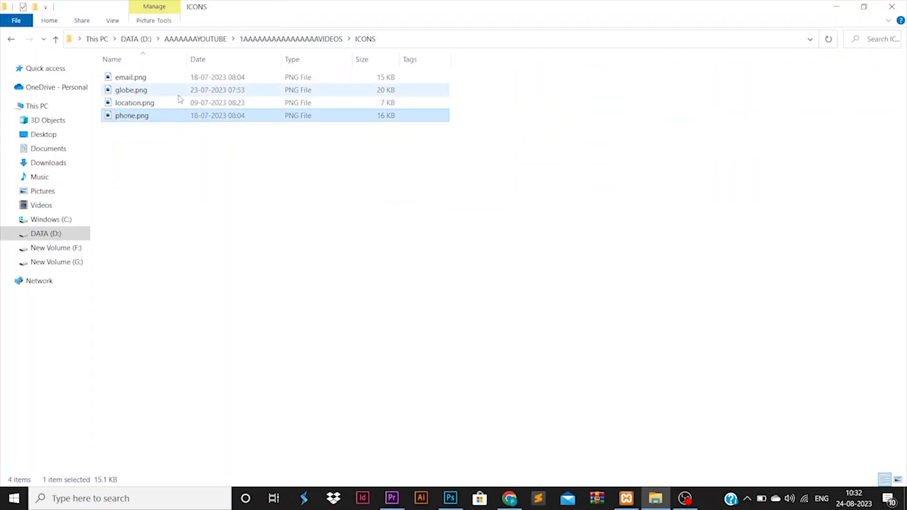
left_click(174, 88)
left_click(170, 78, "ctrl")
left_click_drag(170, 78, 296, 178)
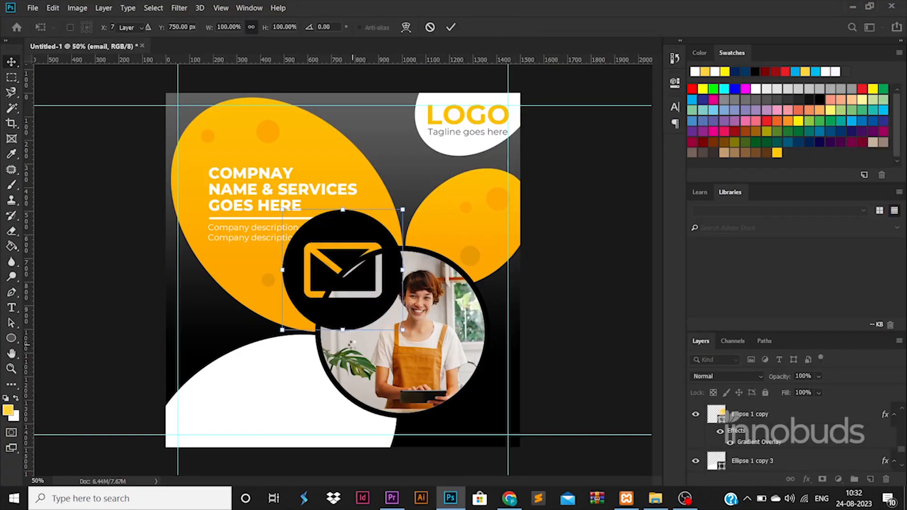
key("Return")
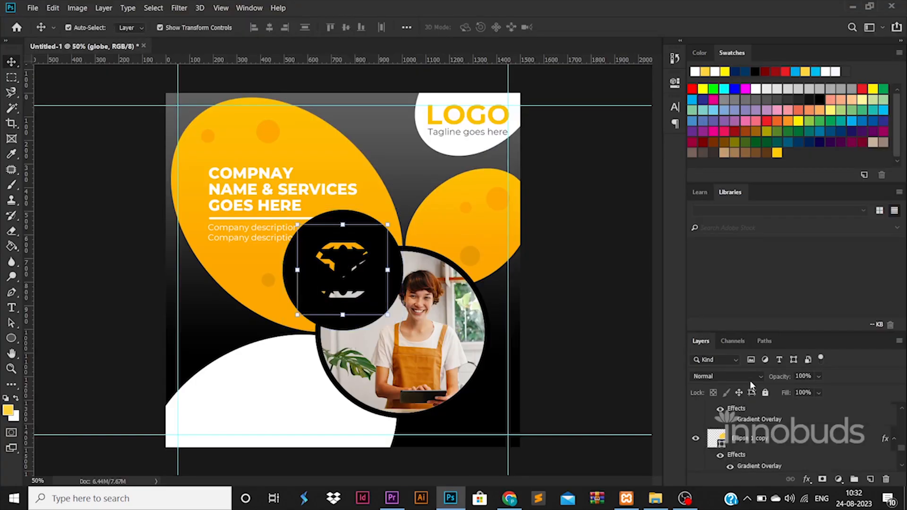
Shrink the email and globe icons together and deselect them
scroll(764, 423, "up", 12)
left_click(761, 439, "ctrl")
left_click_drag(403, 211, 272, 429)
key("Return")
left_click(188, 431)
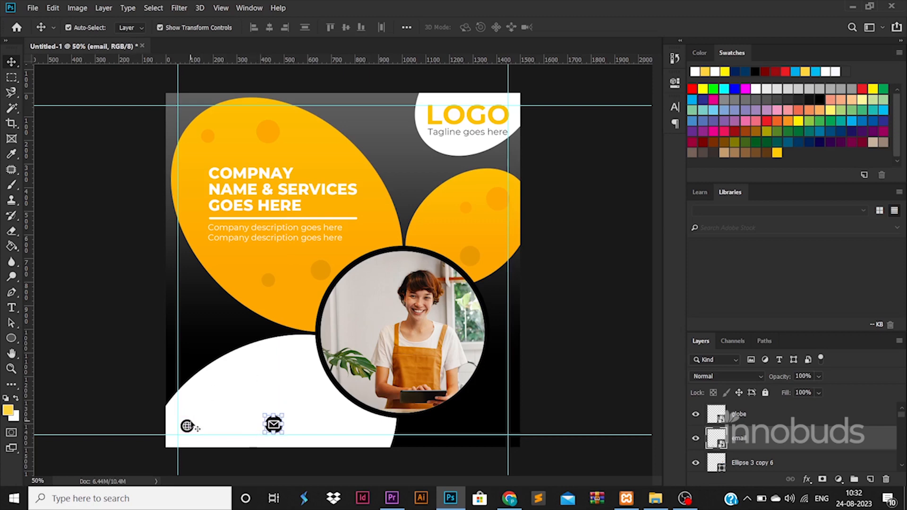
Enlarge the globe icon to 75 px and shrink the email icon slightly
left_click(195, 427)
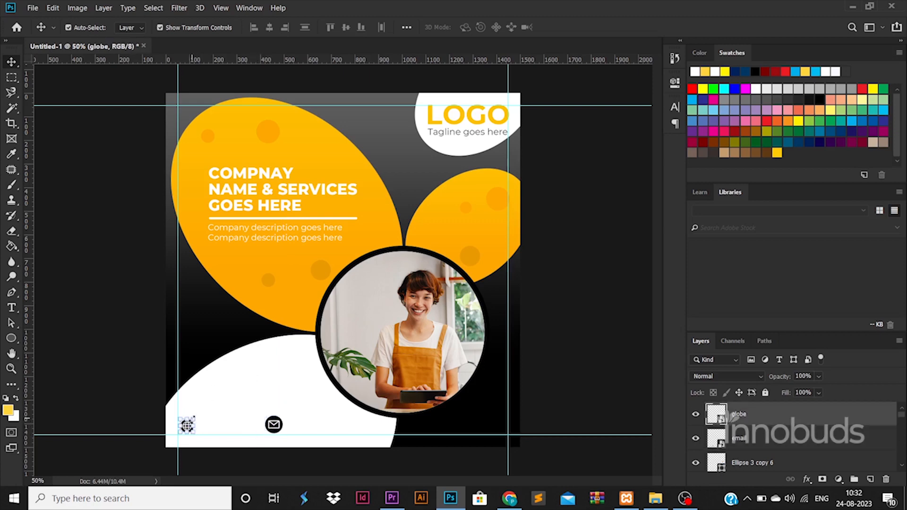
key("ctrl+t")
left_click_drag(194, 418, 197, 414)
key("Return")
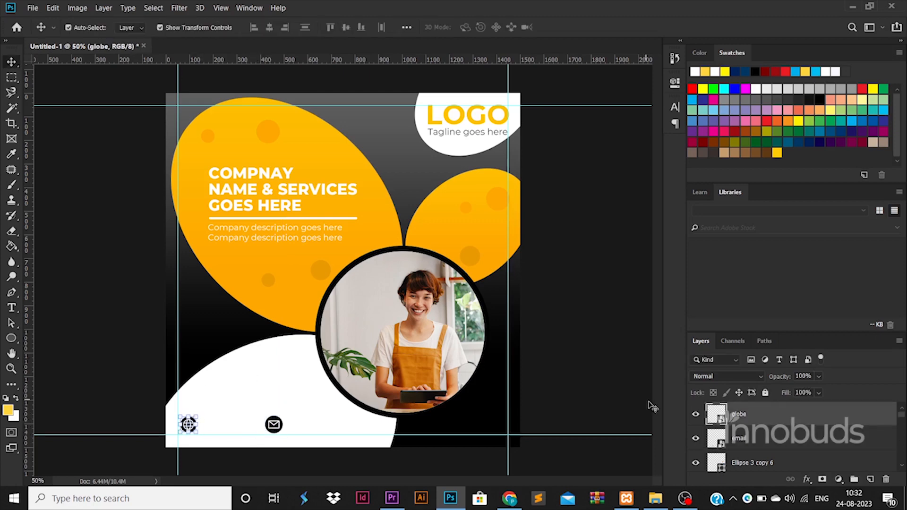
left_click(276, 422)
key("ctrl+t")
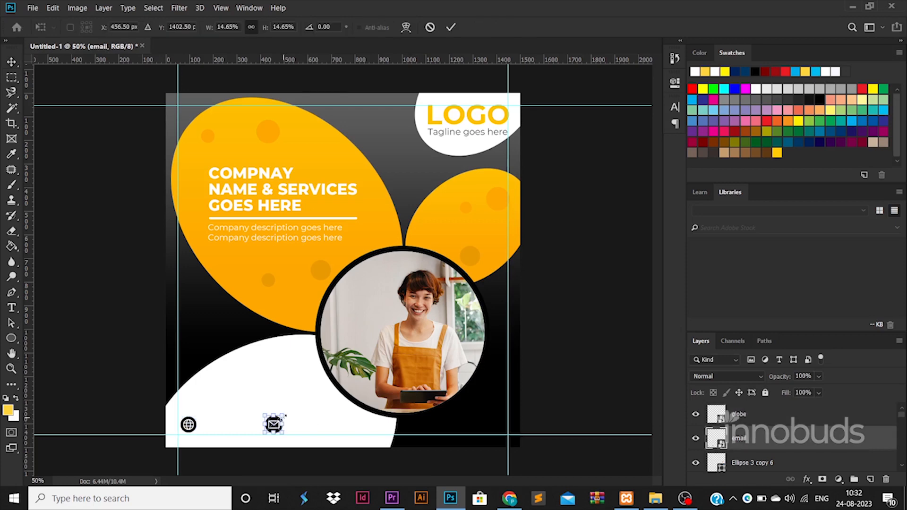
left_click_drag(284, 418, 282, 418)
key("Return")
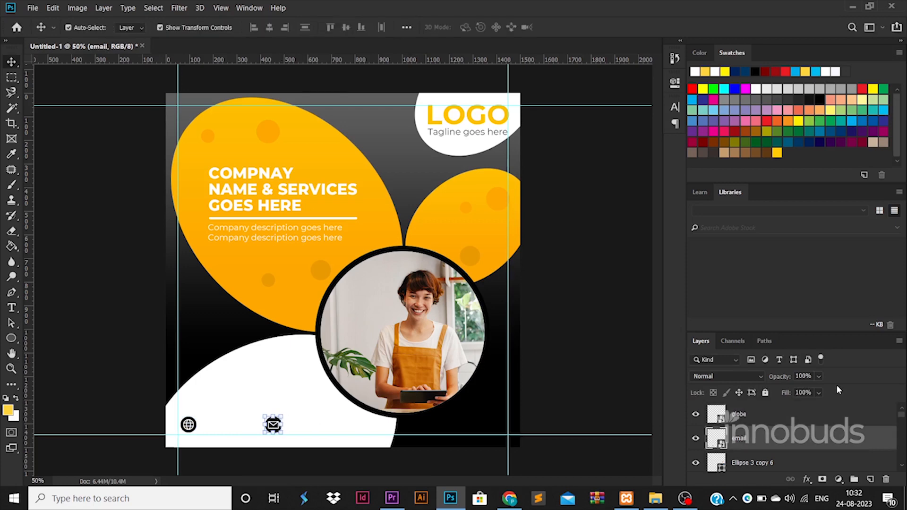
Zoom in on the poster and select the email icon
left_click(821, 411, "shift")
left_click(251, 425)
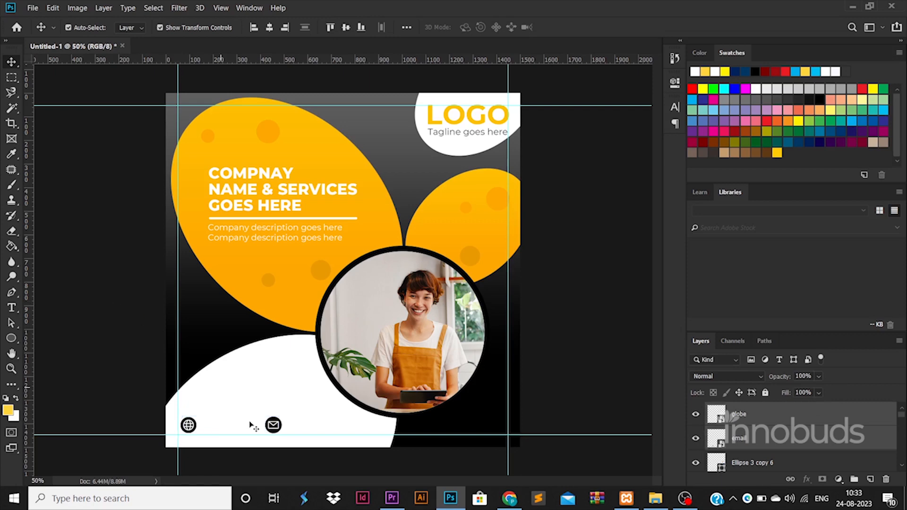
key("ctrl+plus")
left_click(280, 427)
left_click(261, 448)
key("ctrl+t")
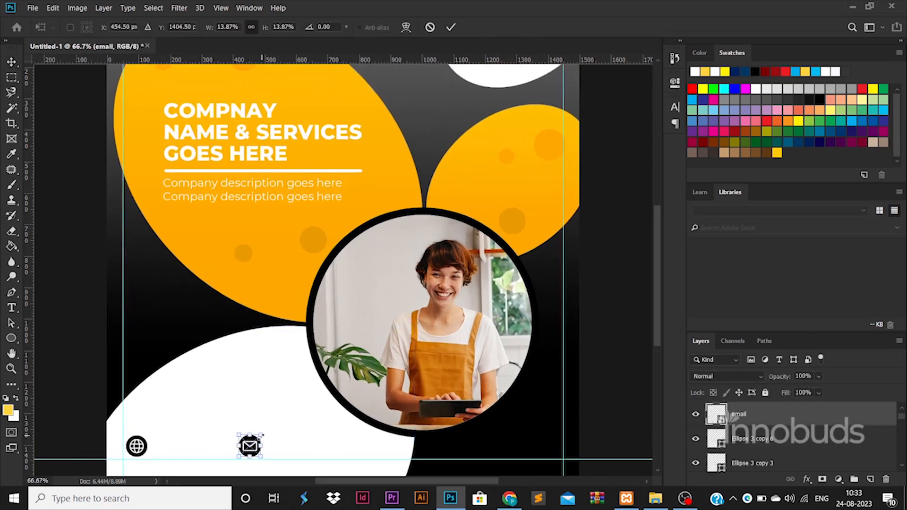
key("Return")
Align the globe and email icons on vertical centers, then start a text layer beside them
left_click(526, 218, "shift")
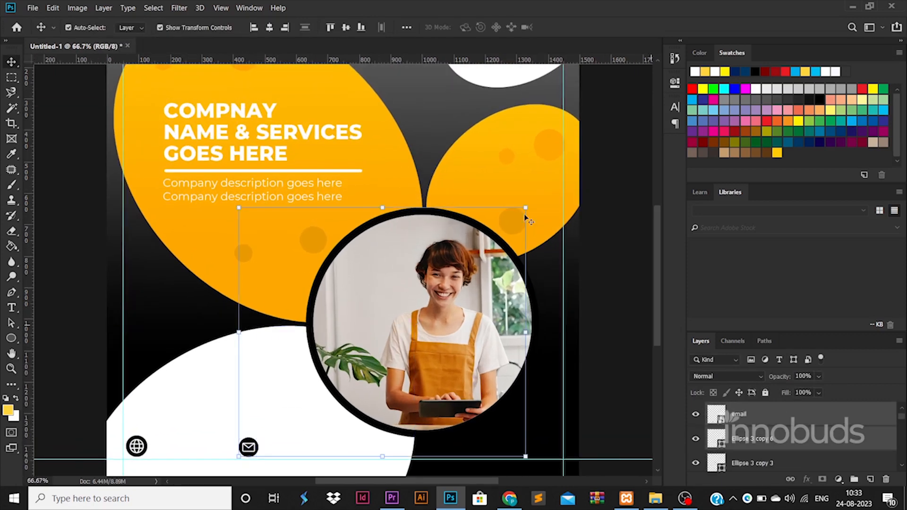
left_click(346, 27)
scroll(756, 425, "up", 1)
left_click(761, 437)
key("ctrl+z")
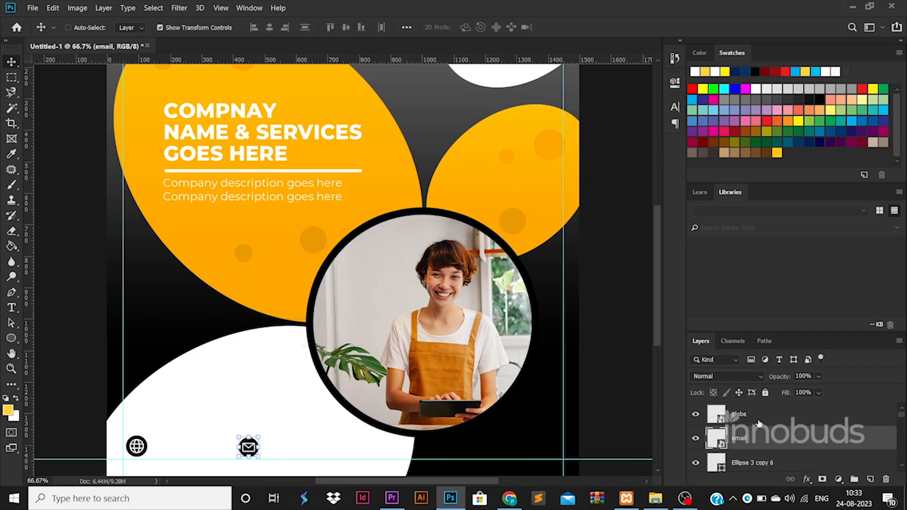
left_click(758, 418, "ctrl")
left_click(345, 27)
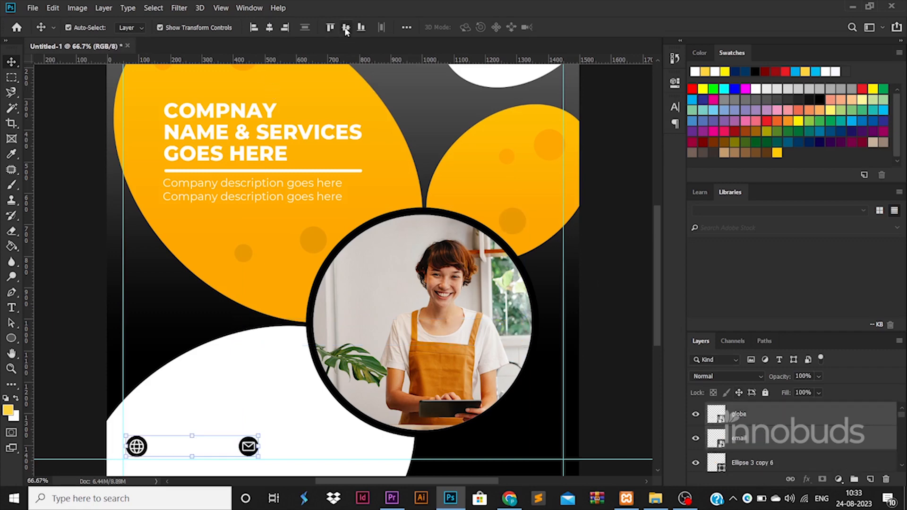
left_click(98, 289)
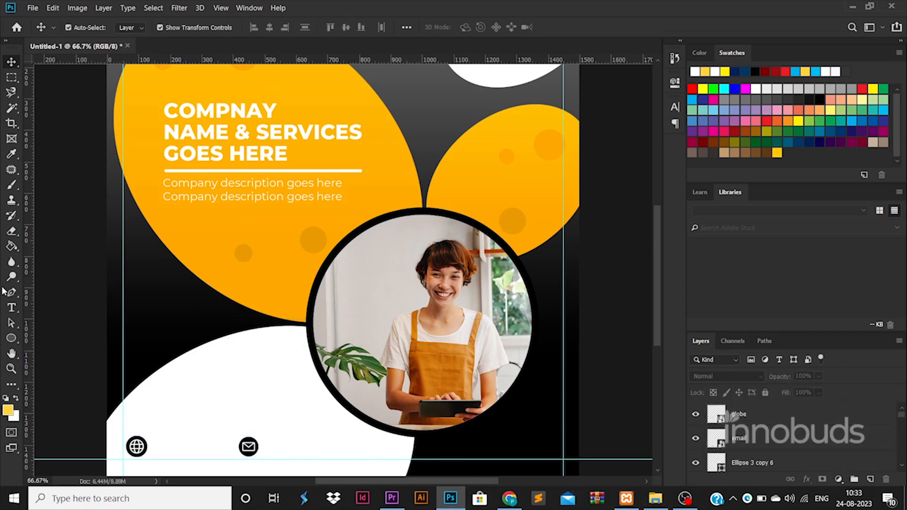
left_click(12, 308)
left_click(184, 426)
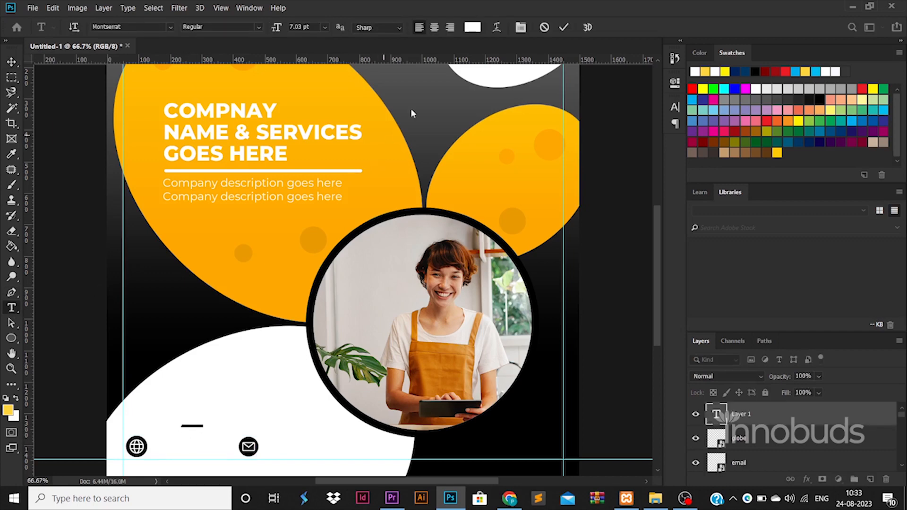
left_click(472, 27)
left_click(837, 249)
type("20")
left_click(11, 62)
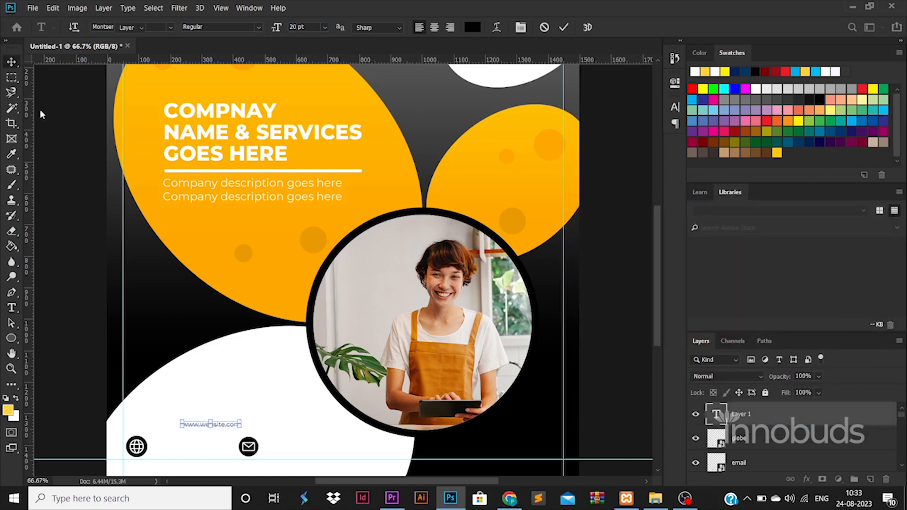
left_click_drag(241, 418, 265, 441)
key("Return")
Place a copy of the text beside the envelope and retype it as the email address
left_click(256, 448)
key("ctrl+z")
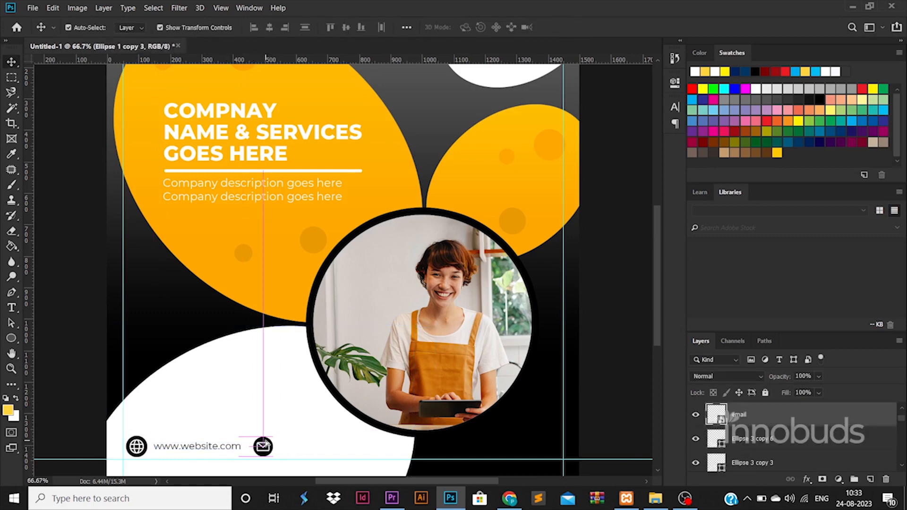
left_click_drag(207, 446, 329, 449)
double_click(334, 449)
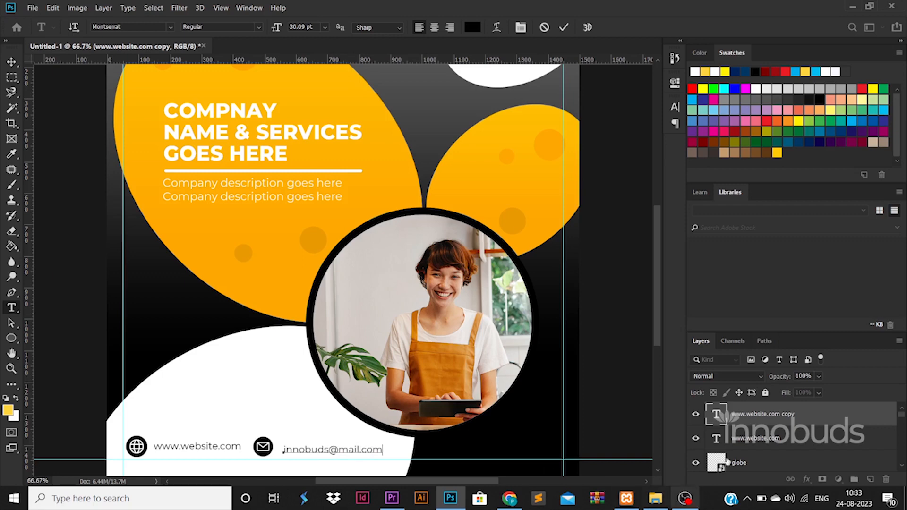
left_click(839, 410)
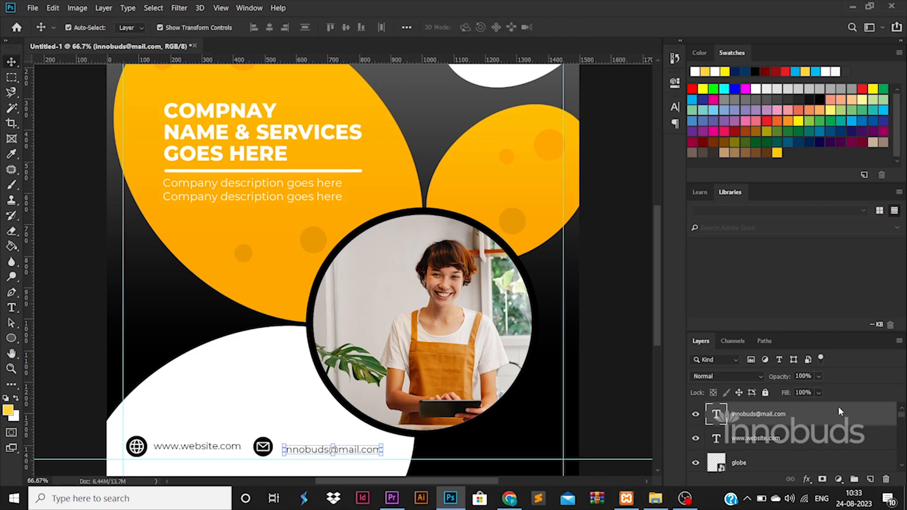
Vertically center the email text with the contact row and nudge it toward the envelope
scroll(839, 411, "down", 2)
left_click(839, 413, "shift")
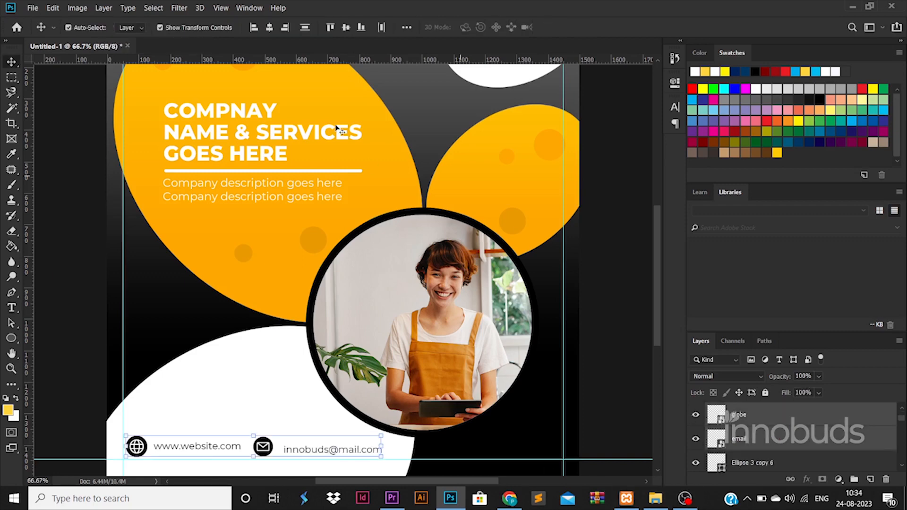
left_click(347, 29)
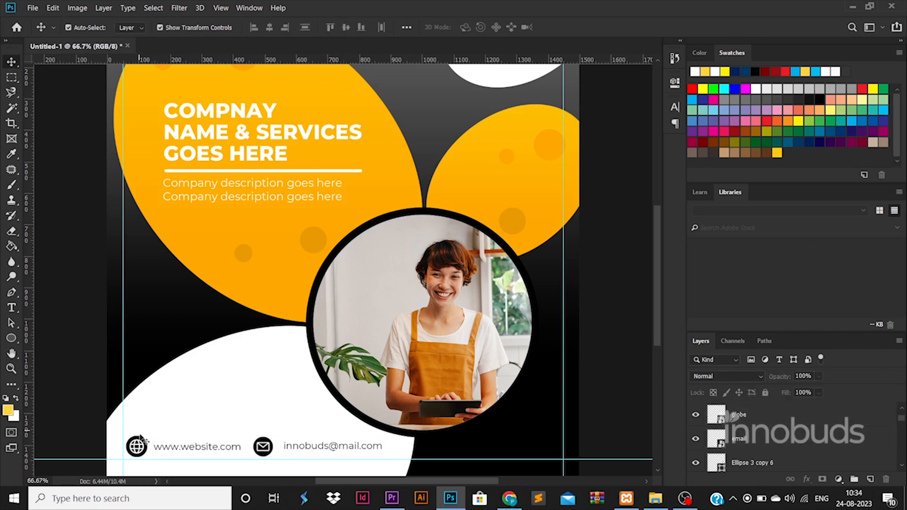
left_click(793, 416)
double_click(794, 417)
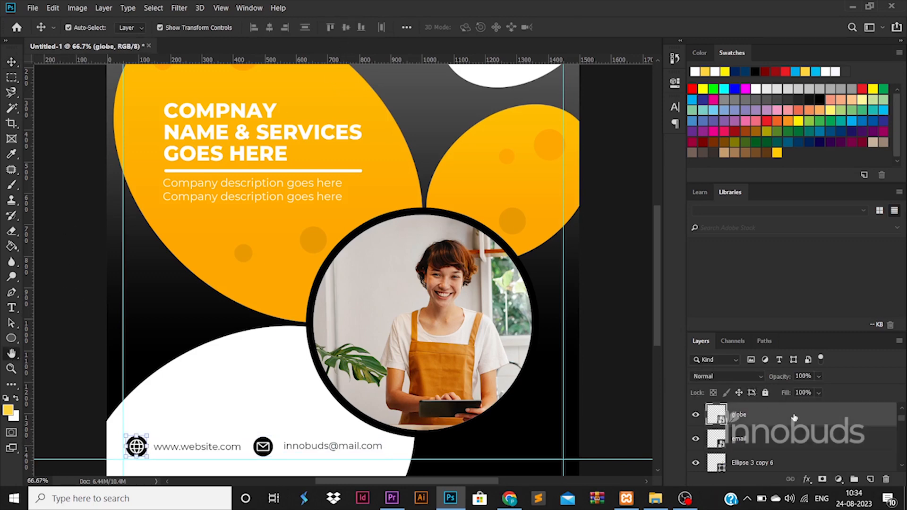
left_click(893, 197)
left_click(379, 450)
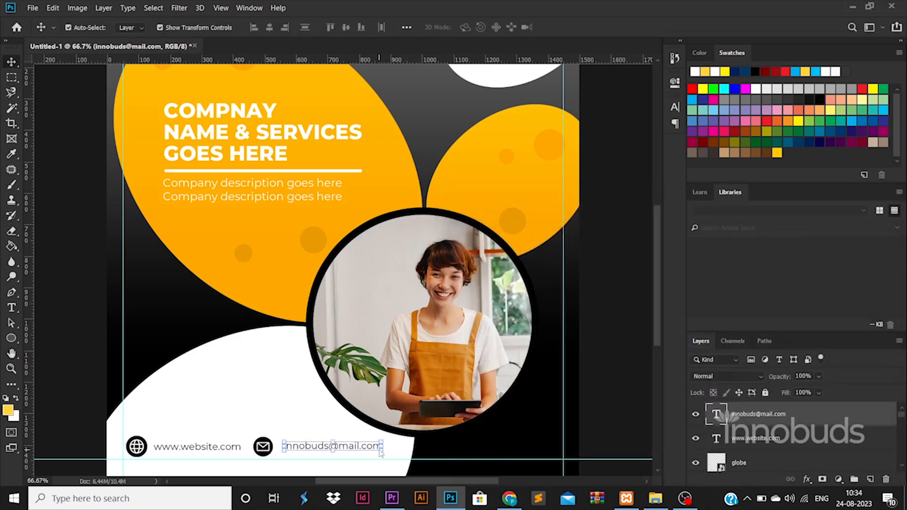
key("Left")
key("Left")
key("Left")
key("Left")
key("Left")
key("Left")
key("Left")
key("Left")
key("Left")
key("Left")
key("Left")
key("Left")
key("Left")
key("Left")
key("Left")
key("Left")
key("Left")
key("Left")
key("Left")
key("Left")
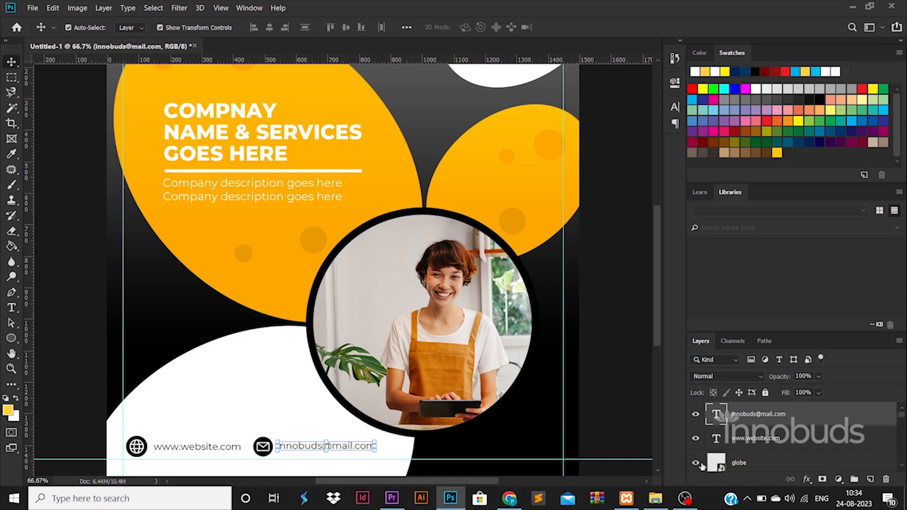
left_click(136, 446)
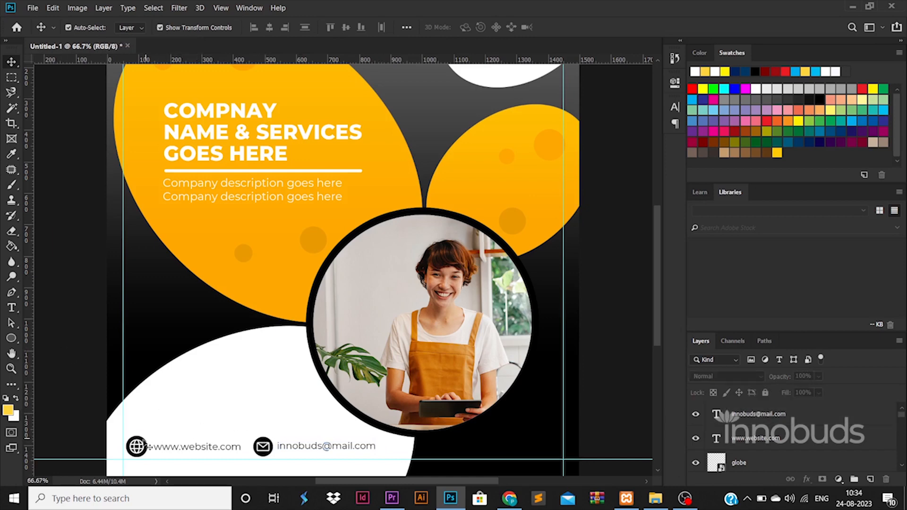
Give the globe icon a gradient overlay and paste the same layer style onto the envelope
double_click(808, 466)
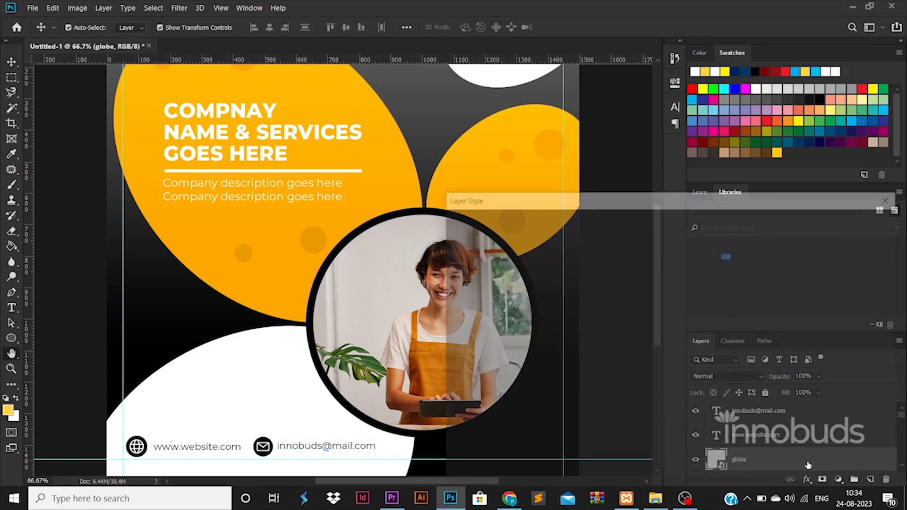
left_click(539, 375)
left_click(857, 223)
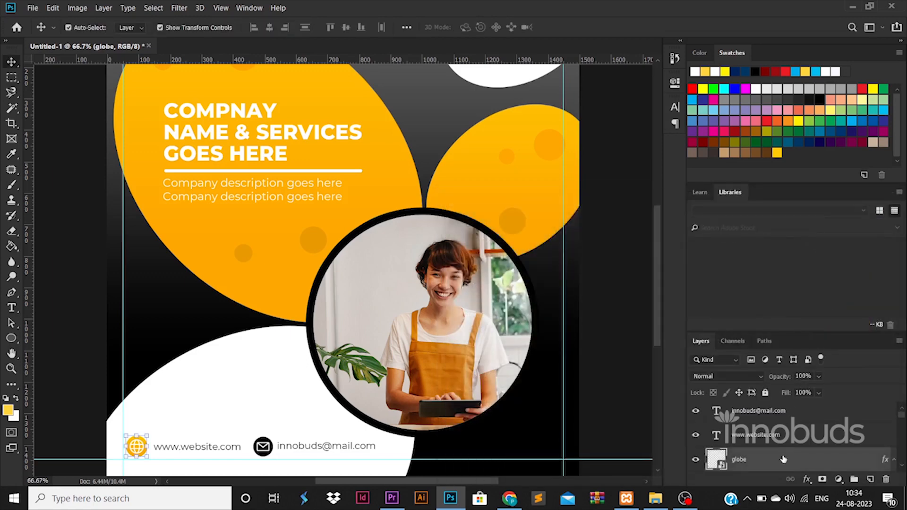
right_click(784, 412)
left_click(699, 287)
right_click(756, 457)
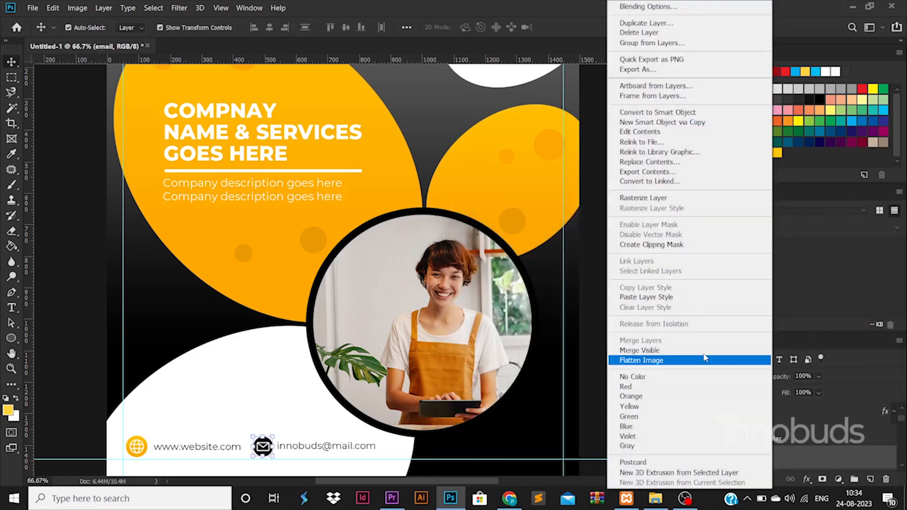
left_click(661, 297)
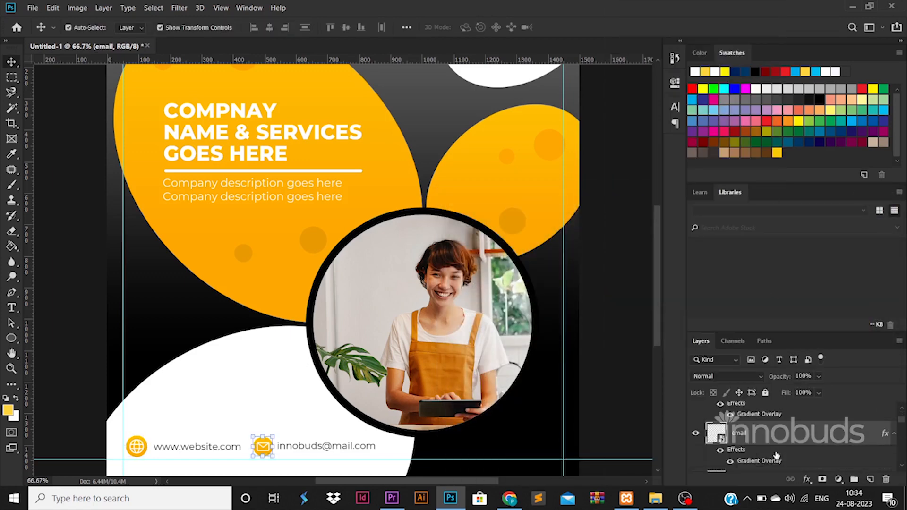
Nudge the whole contact row slightly left
left_click(781, 414, "shift")
key("Left")
key("Left")
key("Left")
key("Left")
key("Left")
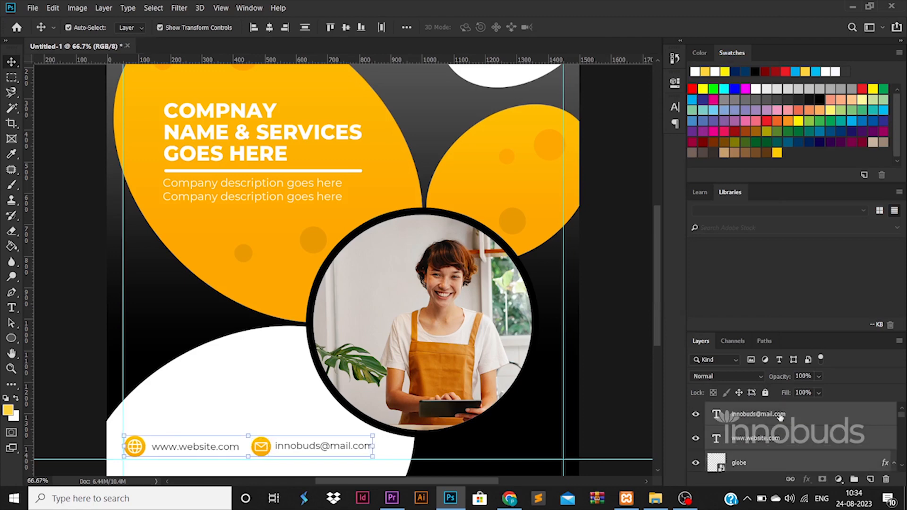
left_click(107, 374)
left_click(12, 338)
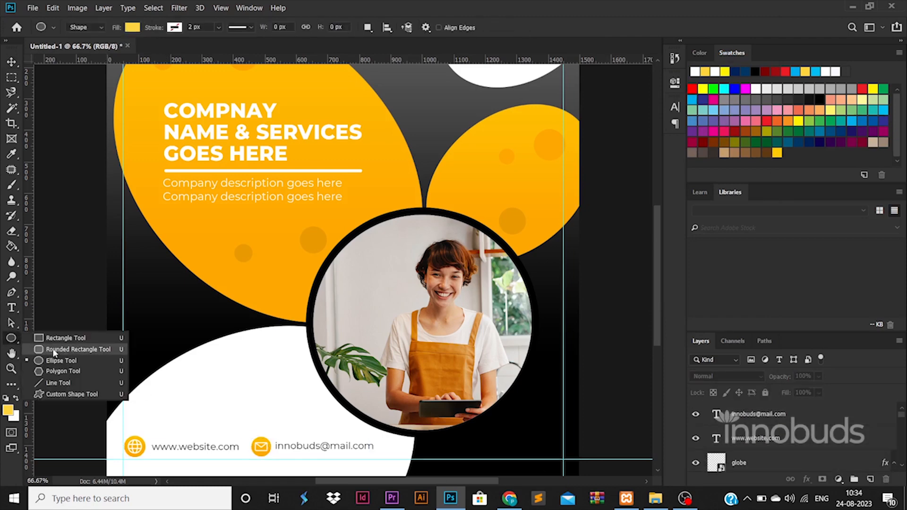
Draw a rounded rectangle button and resize it onto the white blob
left_click(71, 348)
left_click_drag(105, 410, 252, 418)
key("v")
key("ctrl+t")
left_click_drag(200, 407, 261, 413)
key("Return")
Copy the large orange ellipse's gradient style onto the rounded rectangle
scroll(264, 300, "up", 1)
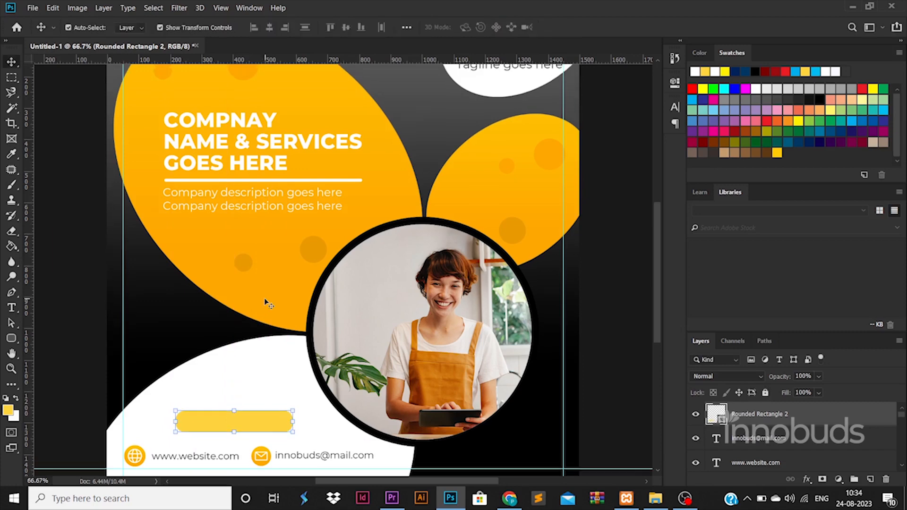
left_click(263, 300)
right_click(769, 423)
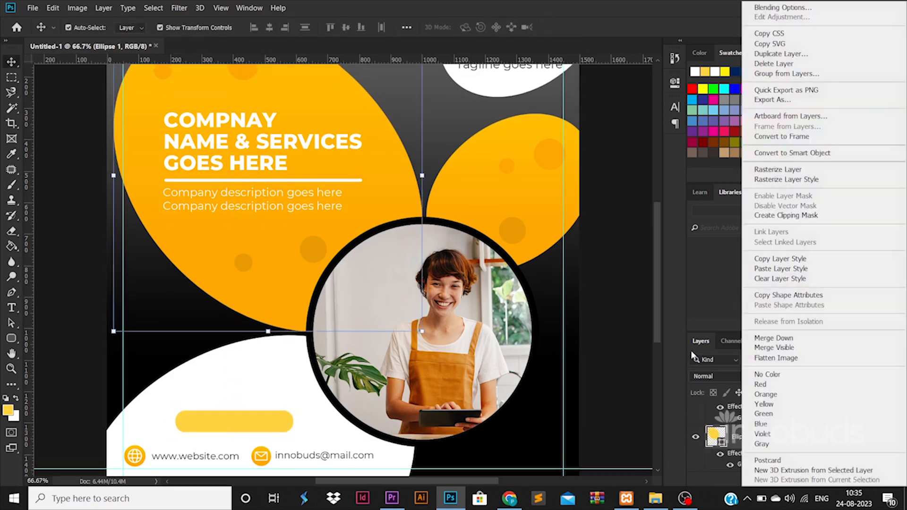
left_click(768, 258)
left_click(244, 431)
right_click(777, 417)
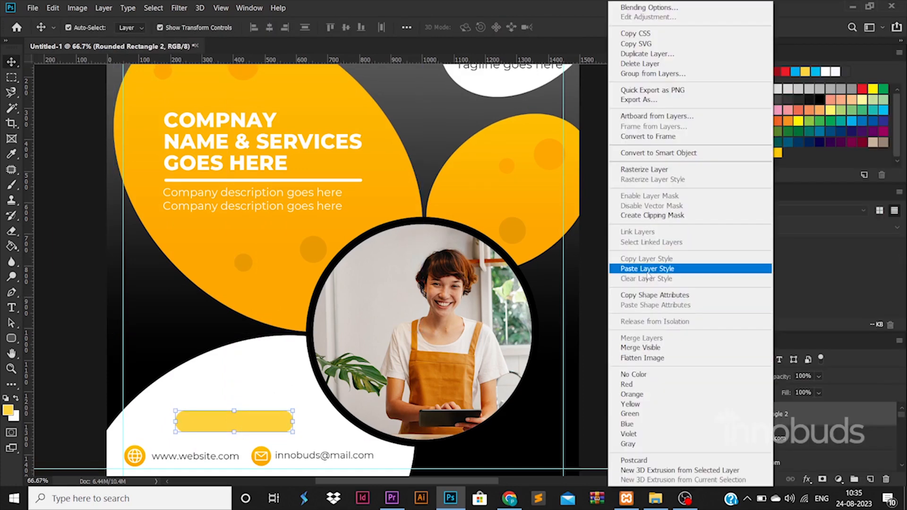
left_click(685, 265)
Draw a thin line across the button, center both, and put the line beneath the button
left_click(103, 387)
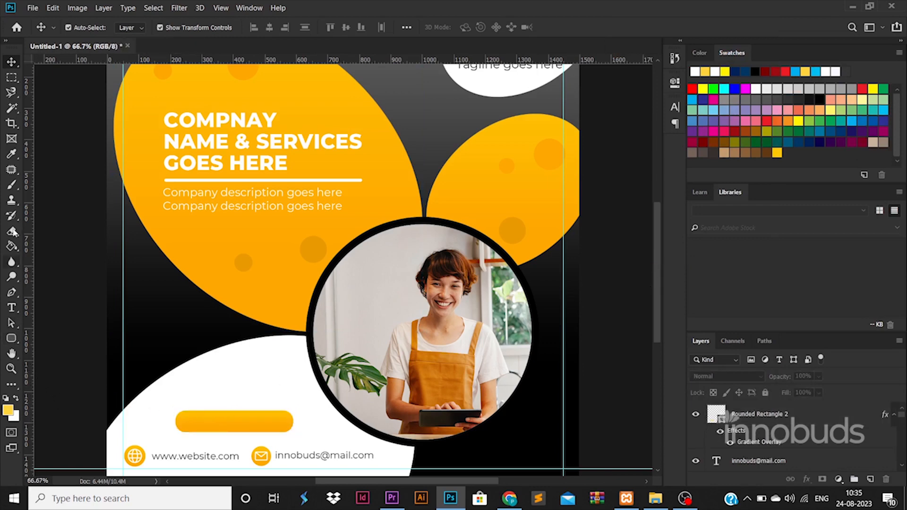
left_click(12, 339)
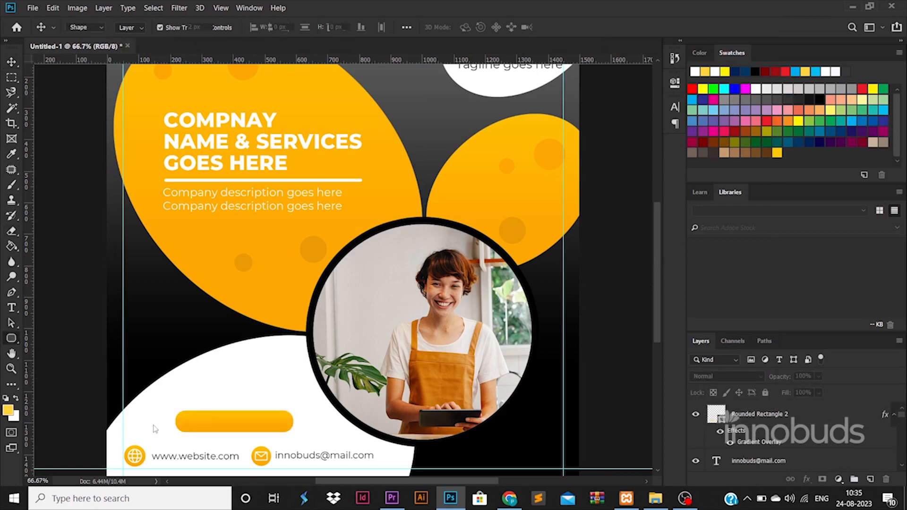
left_click_drag(55, 421, 262, 422)
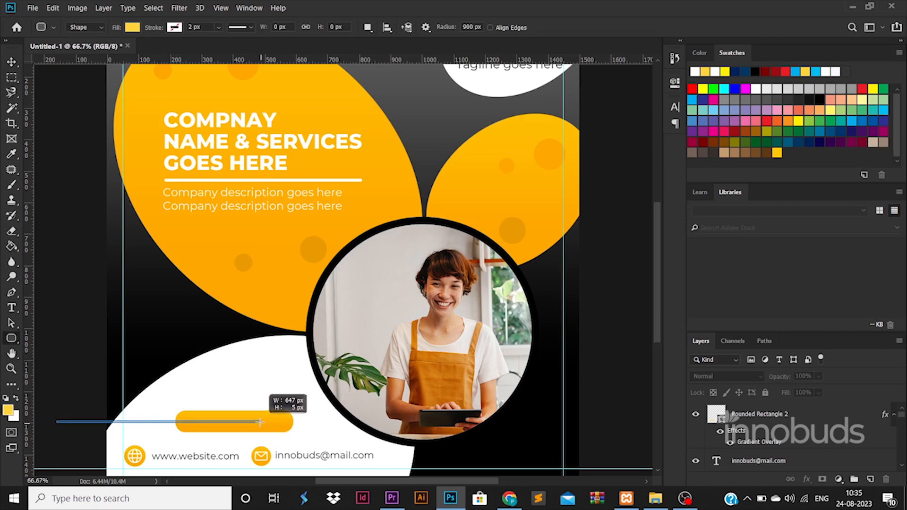
left_click(11, 62)
left_click(270, 27)
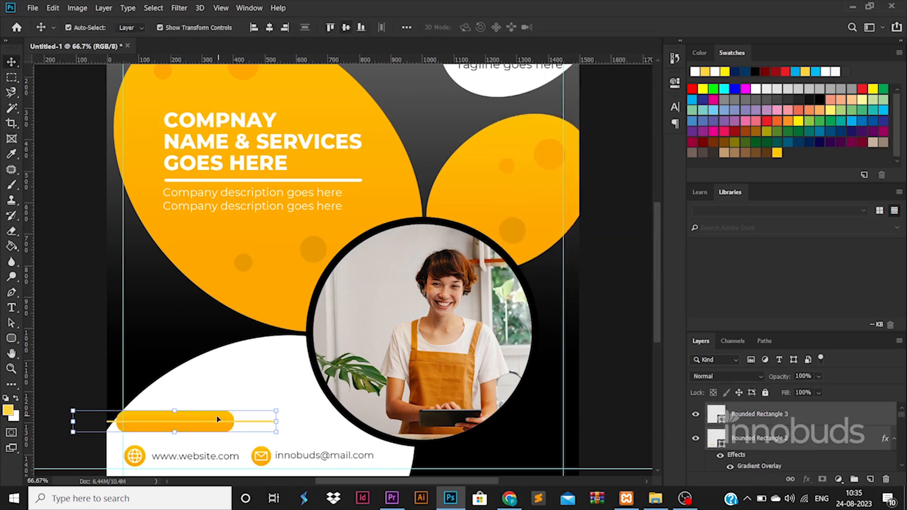
left_click_drag(218, 419, 279, 419)
left_click_drag(762, 415, 762, 464)
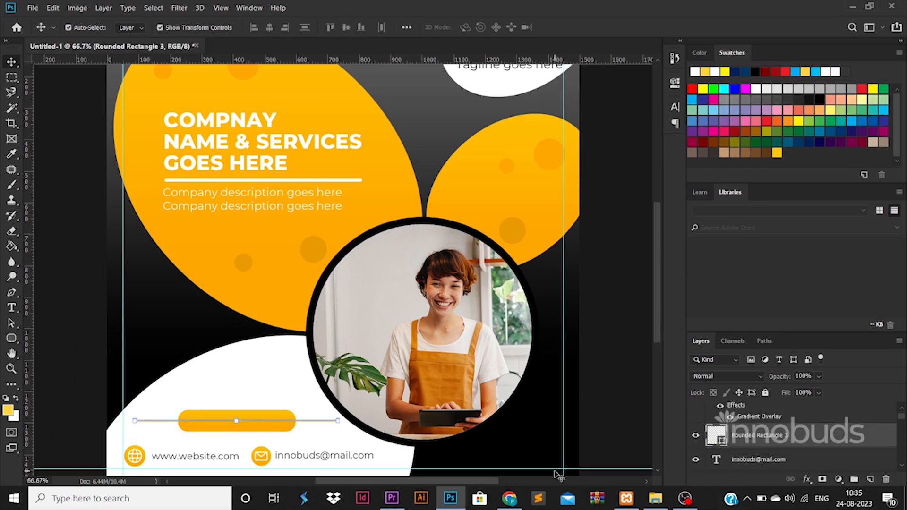
Add the button label text, enlarge it, and stack it on the orange pill
left_click(12, 308)
left_click(219, 394)
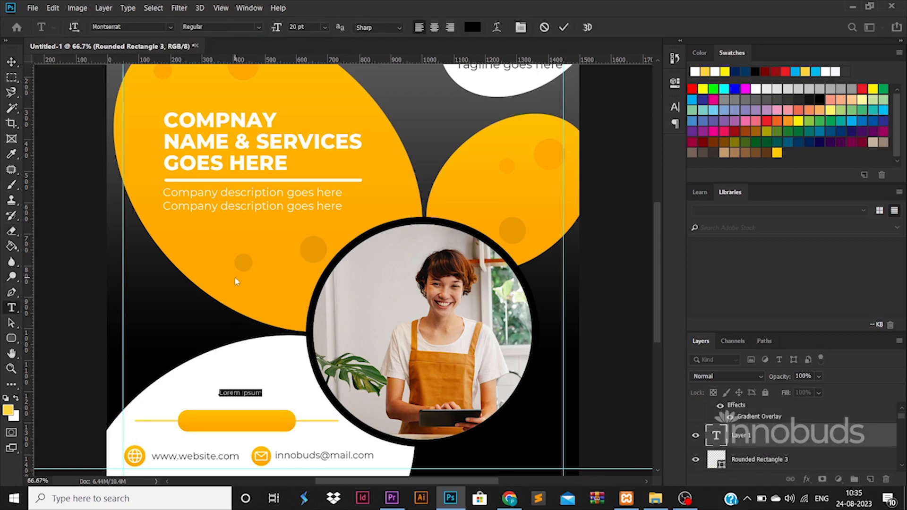
type("Cont")
left_click(11, 62)
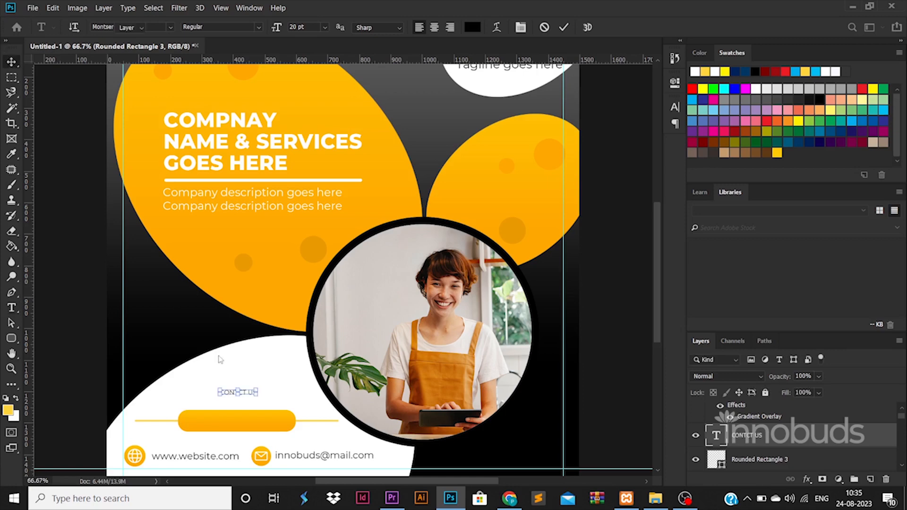
left_click_drag(258, 389, 287, 384)
left_click_drag(275, 394, 255, 428)
key("Return")
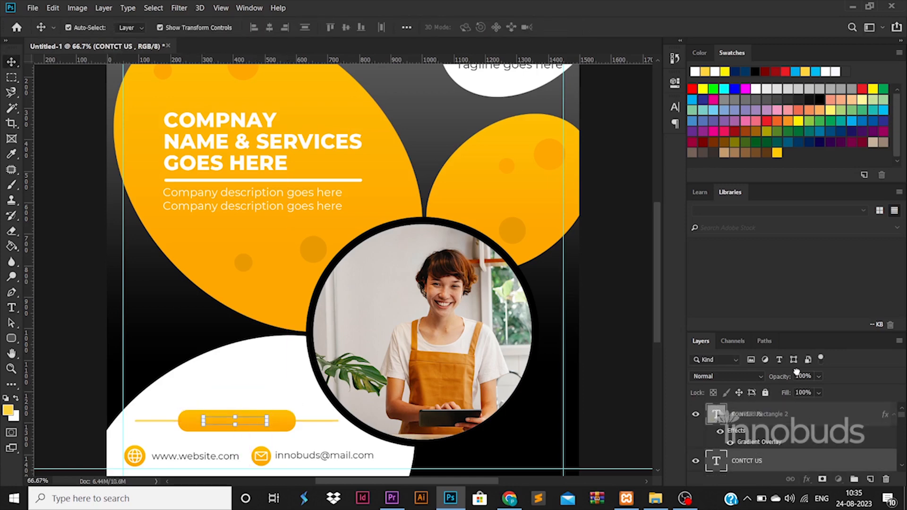
left_click_drag(746, 461, 746, 408)
Make the label Montserrat Bold in #ffffff and correct the spelling to CONTACT US
double_click(716, 414)
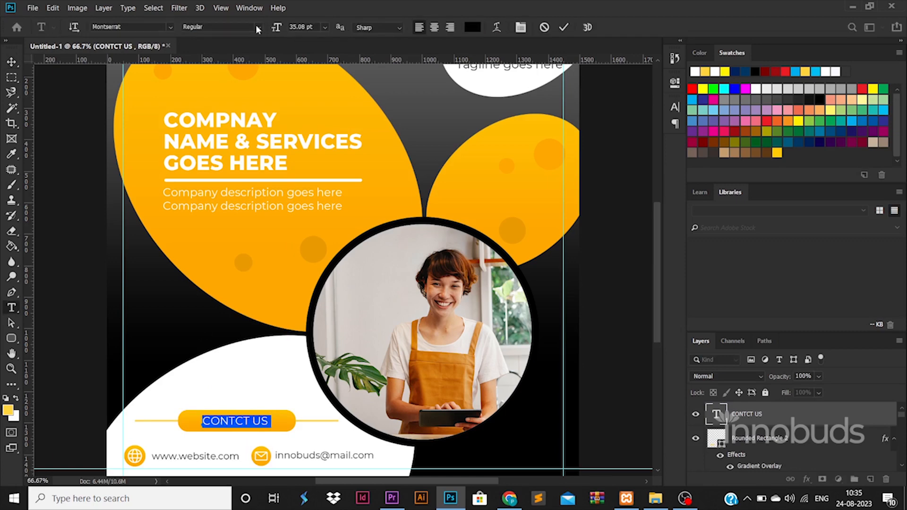
left_click(258, 27)
left_click(208, 151)
left_click(473, 27)
type("ffffff")
key("Return")
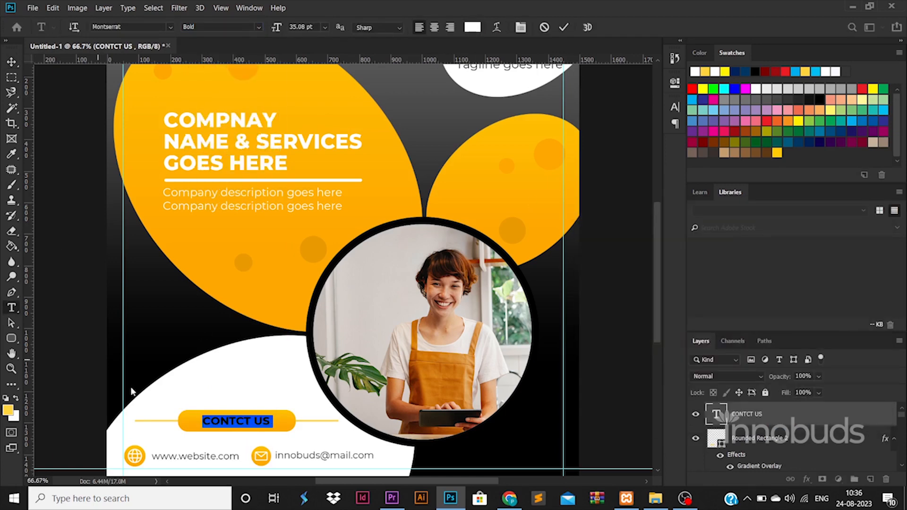
left_click(233, 422)
type("A")
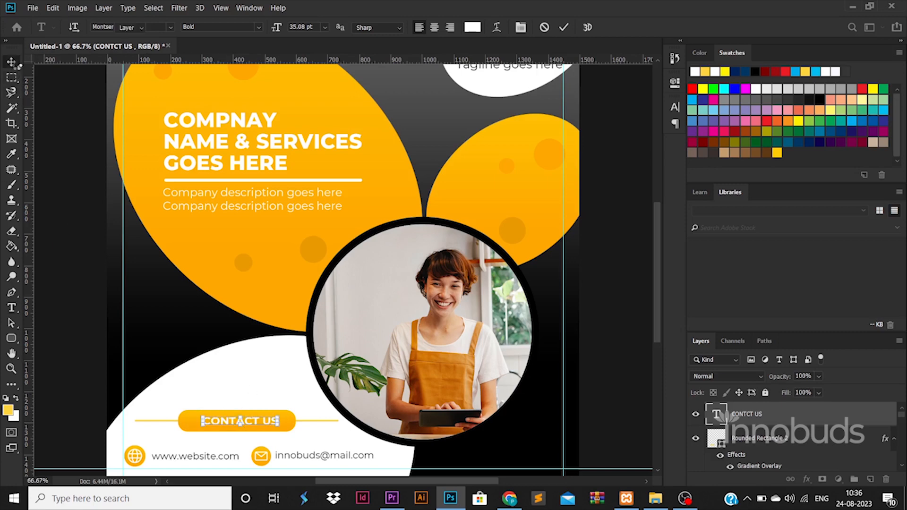
left_click(14, 64)
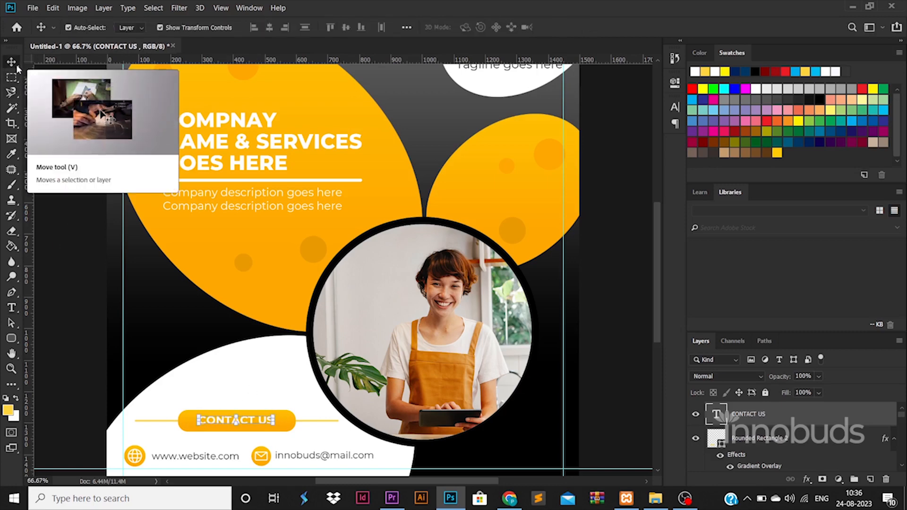
left_click(82, 301)
key("ctrl+0")
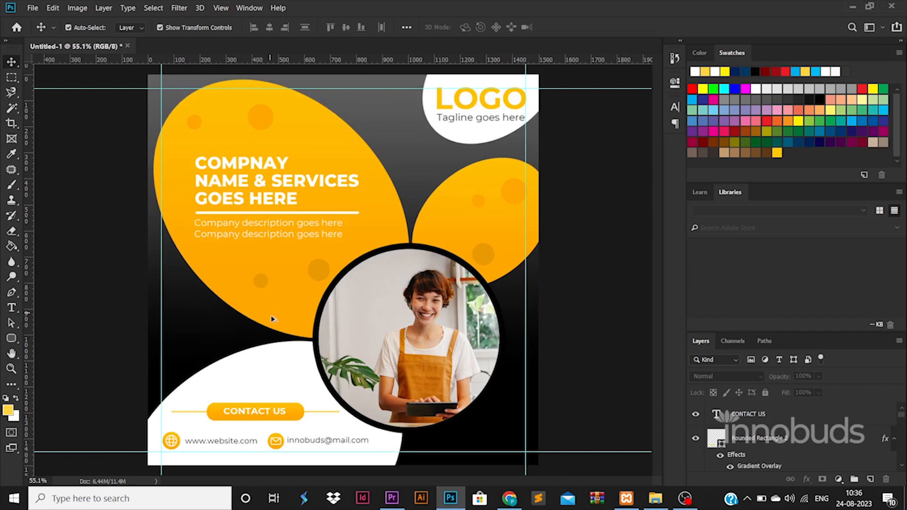
Duplicate the right ellipse, rotate it, and place it in the bottom-right corner
left_click_drag(469, 219, 506, 415)
key("ctrl+t")
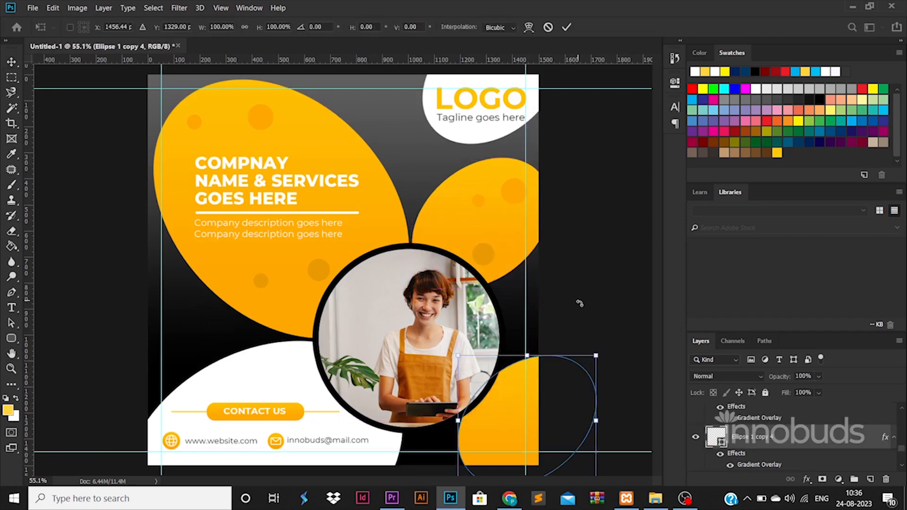
left_click_drag(582, 304, 601, 454)
left_click_drag(497, 419, 467, 426)
key("Return")
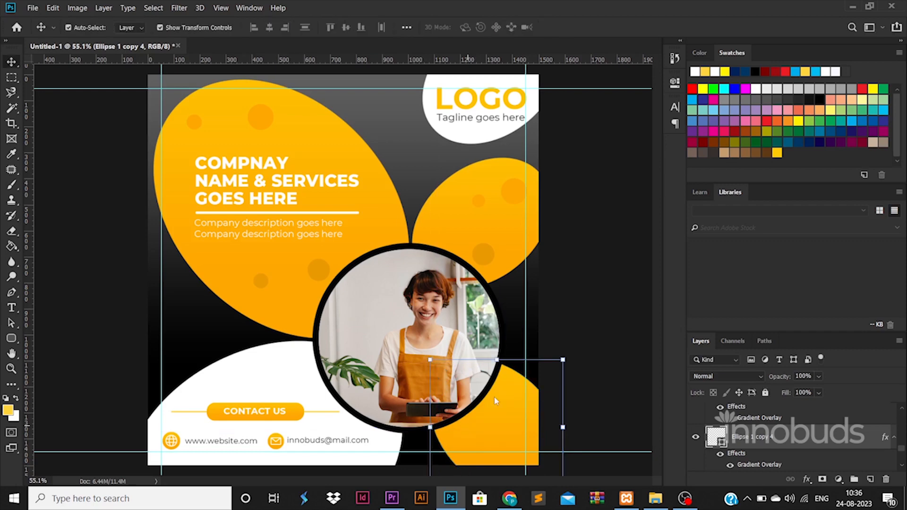
left_click(574, 316)
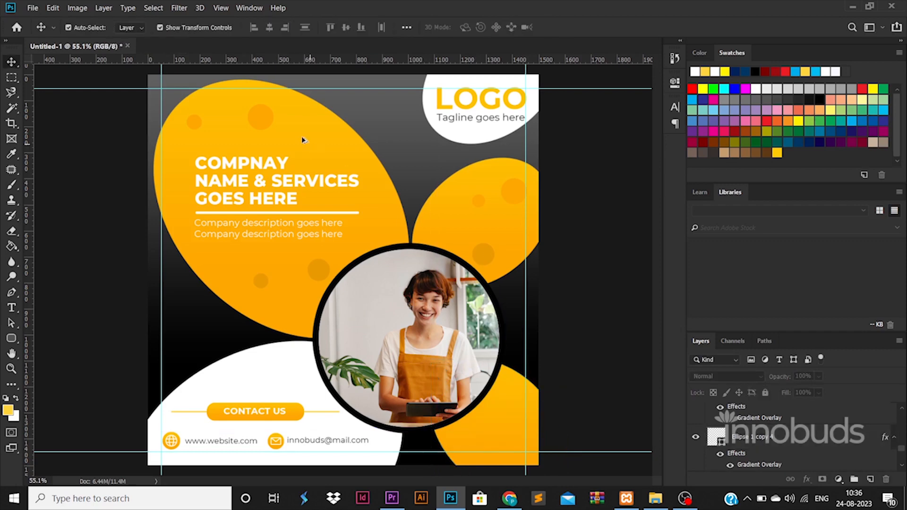
Add 20%-opacity circle copies behind the orange blob, including a smaller one at lower left
left_click_drag(262, 125, 405, 111)
key("ctrl+t")
key("Return")
scroll(798, 440, "down", 5)
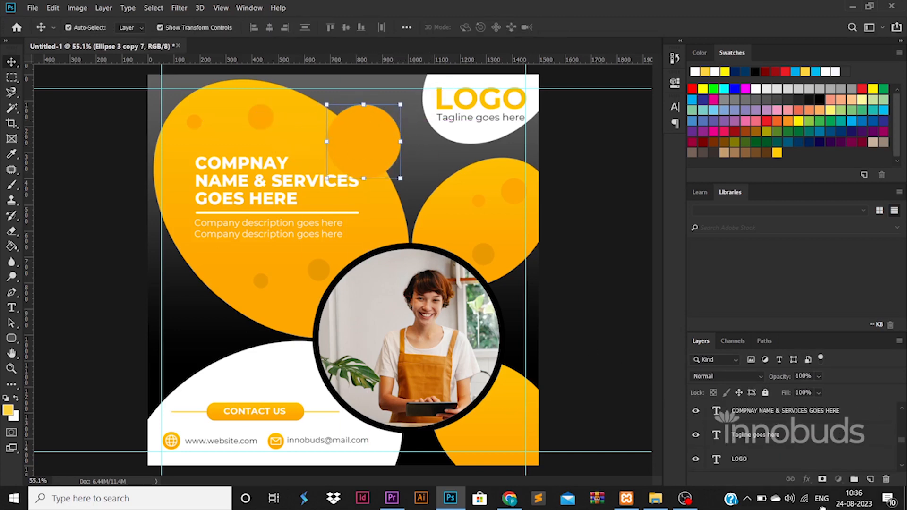
left_click_drag(808, 482, 799, 425)
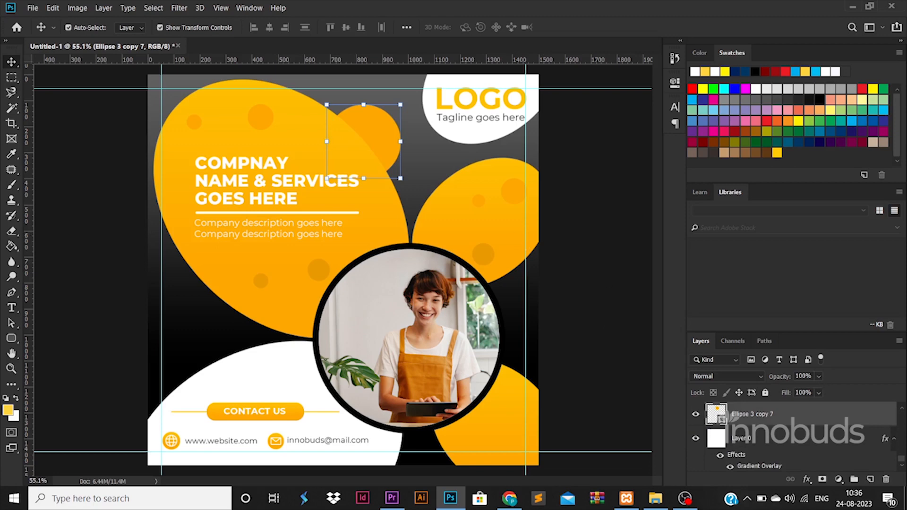
type("20")
left_click_drag(382, 127, 197, 256)
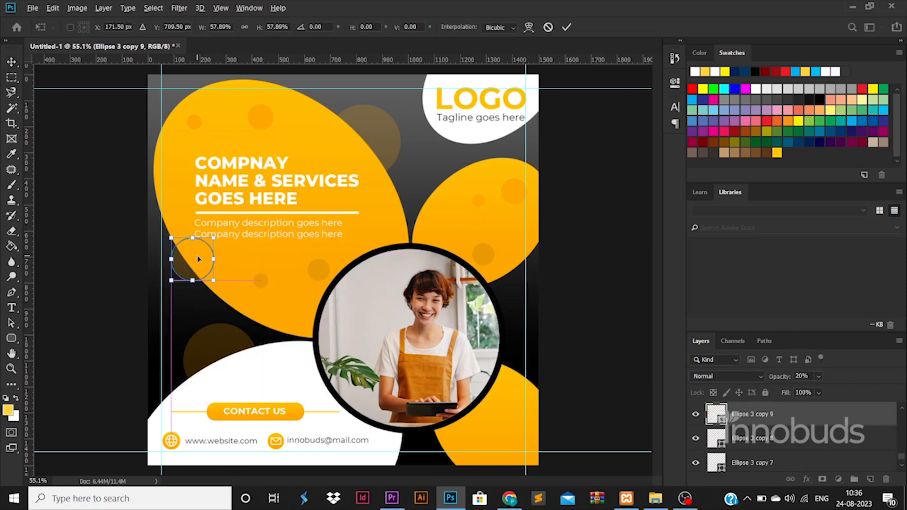
key("Return")
left_click(604, 307)
scroll(593, 309, "down", 2)
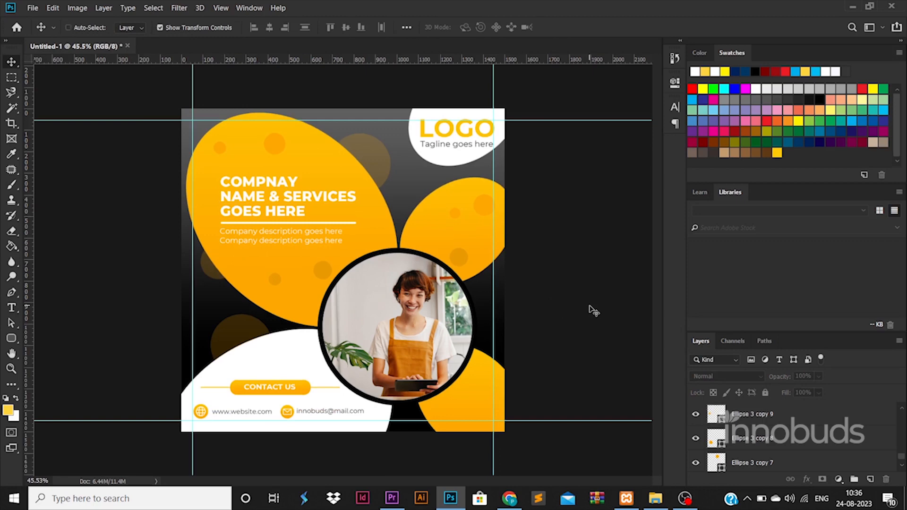
Save for Web as JPEG, naming it 'poster' in the D: drive's 89-60 folder
key("ctrl+alt+shift+s")
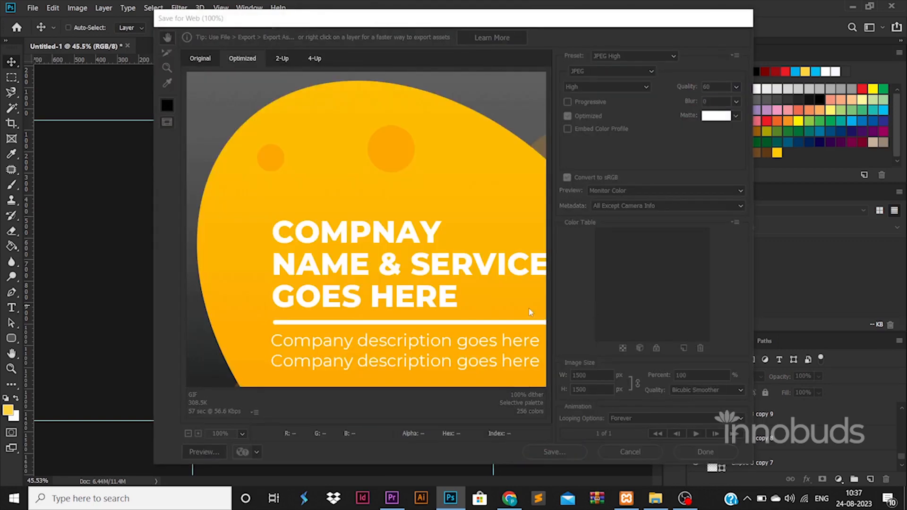
key("Return")
left_click(35, 161)
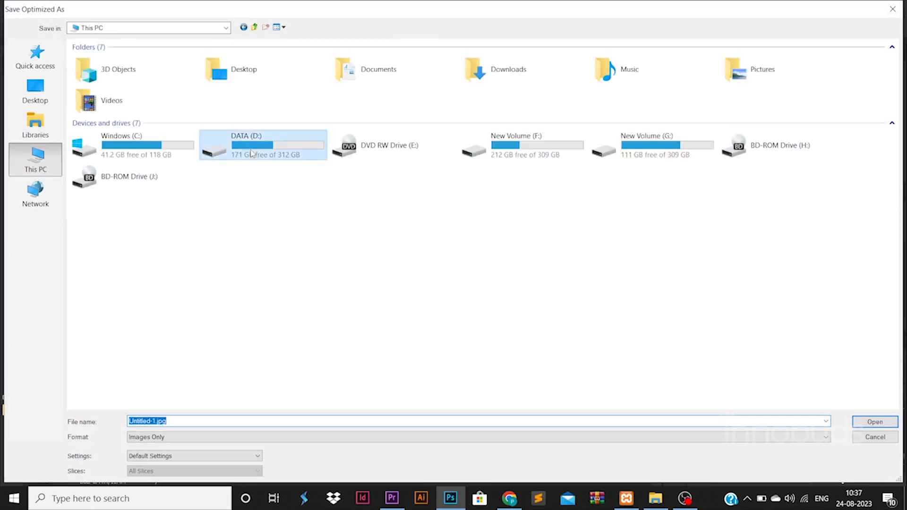
double_click(248, 151)
scroll(249, 152, "down", 4)
double_click(141, 397)
double_click(107, 75)
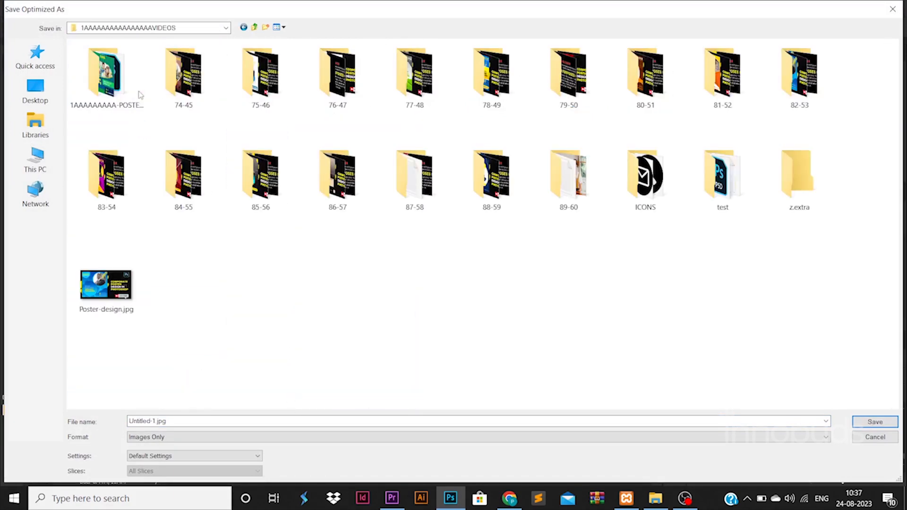
double_click(574, 194)
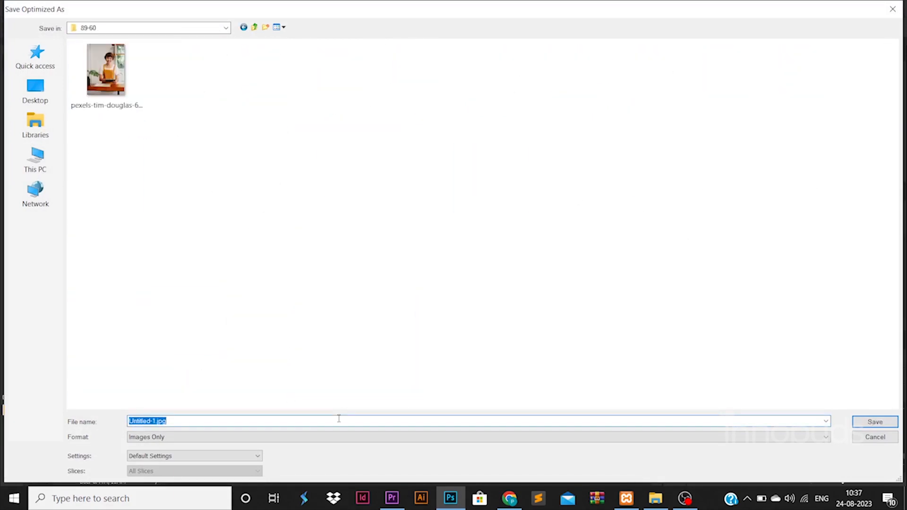
type("poster")
key("Return")
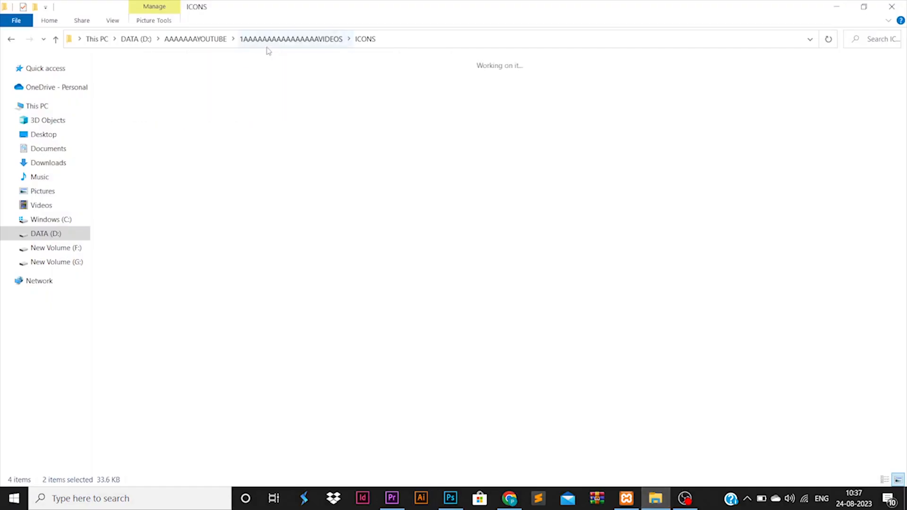
left_click(269, 40)
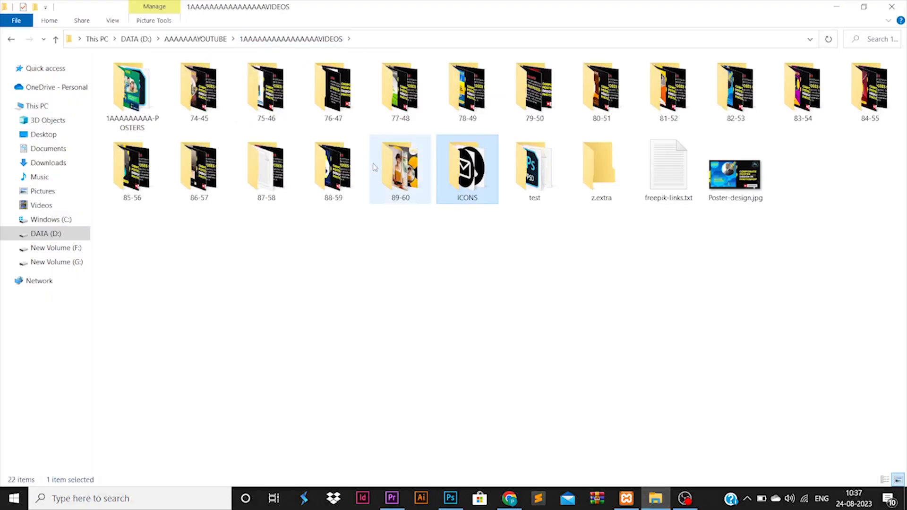
Open poster.jpg from the 89-60 folder in the image viewer to check the export
double_click(400, 168)
left_click(255, 97)
right_click(253, 100)
left_click(264, 86)
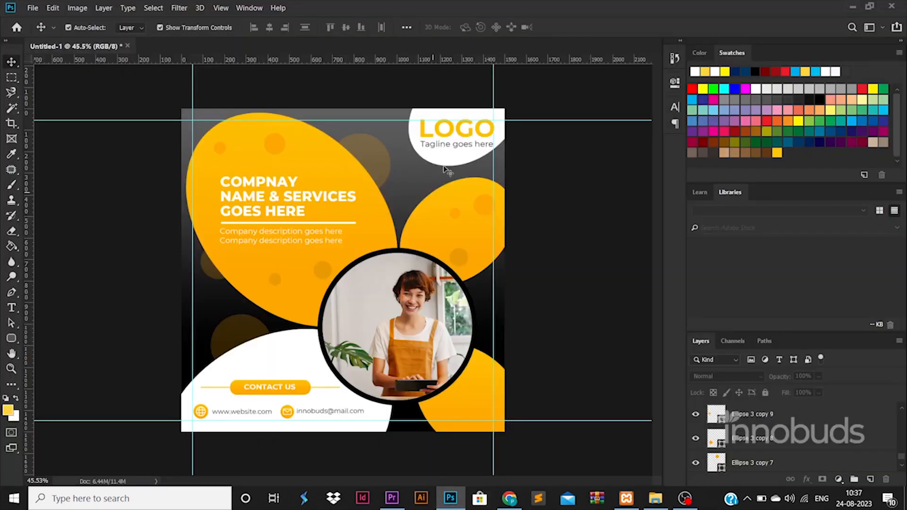
Select the LOGO and tagline layers and scale them down to about 88.6%
left_click(452, 132)
scroll(763, 423, "up", 1)
left_click(763, 422, "shift")
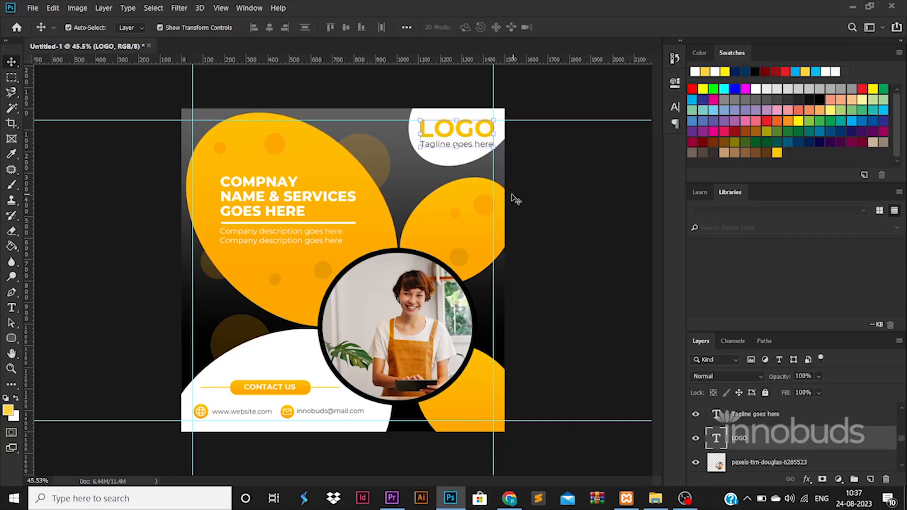
left_click_drag(493, 147, 490, 144)
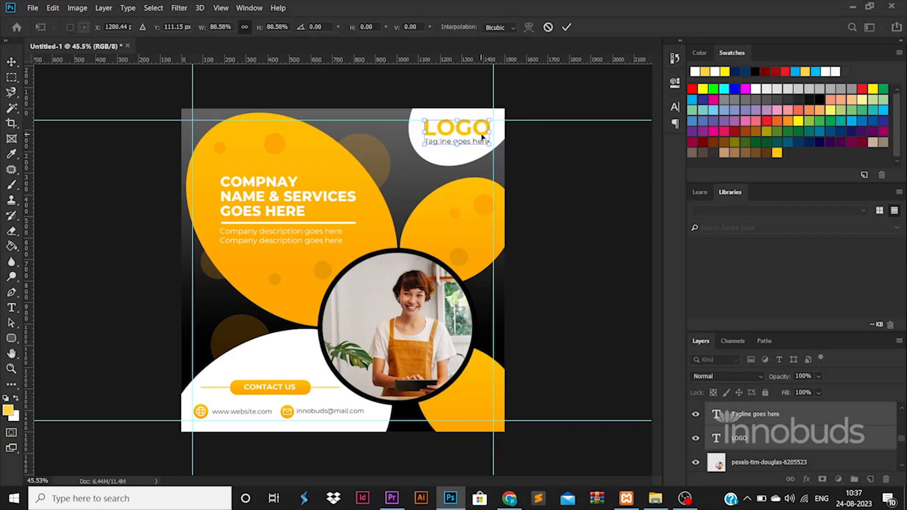
scroll(426, 180, "up", 4)
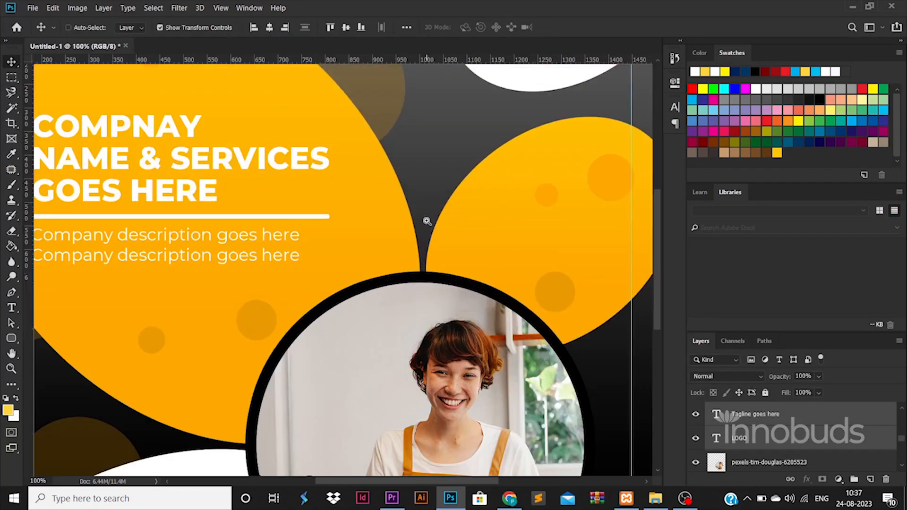
scroll(427, 221, "down", 3)
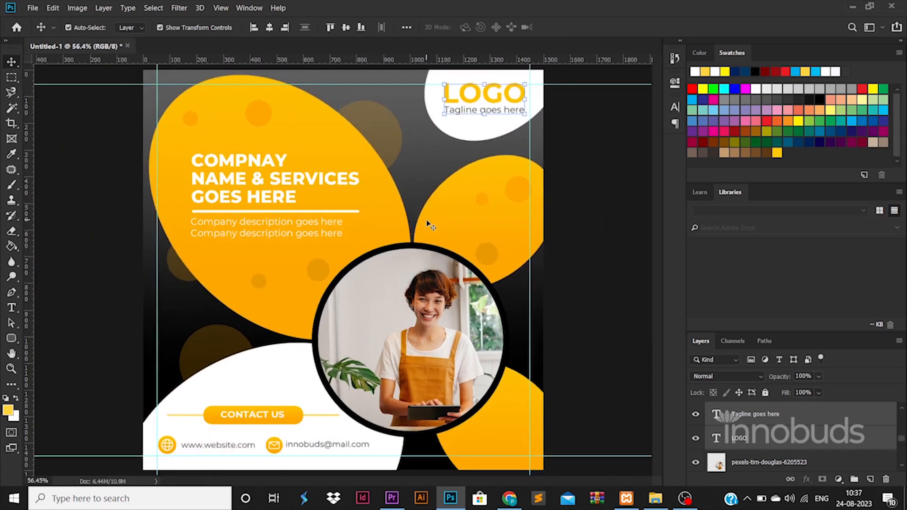